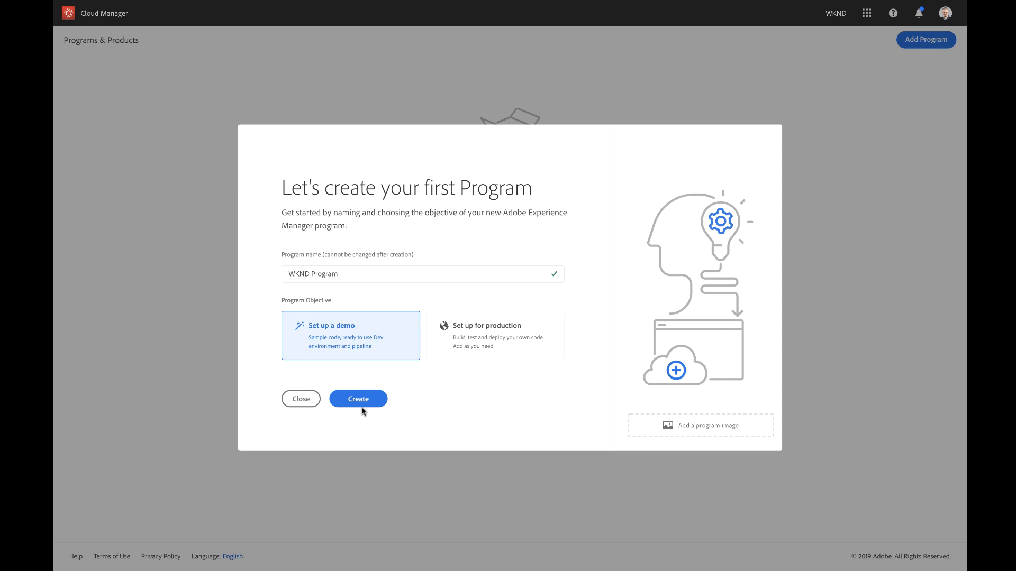
Step: Create the demo program named WKND Program and open it from its program card
{"action": "left_click", "coordinate": [360, 400]}
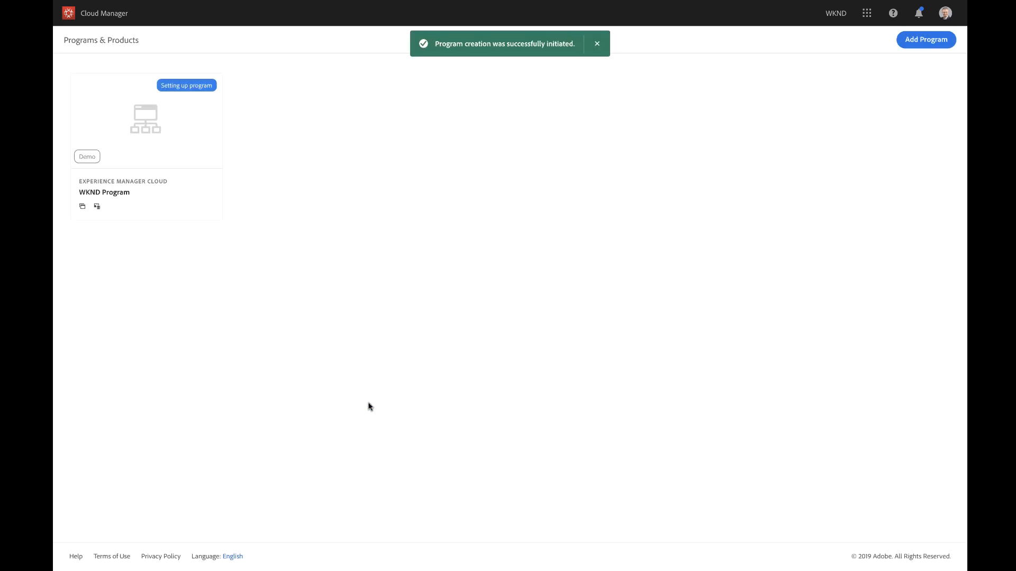
{"action": "mouse_move", "coordinate": [143, 147]}
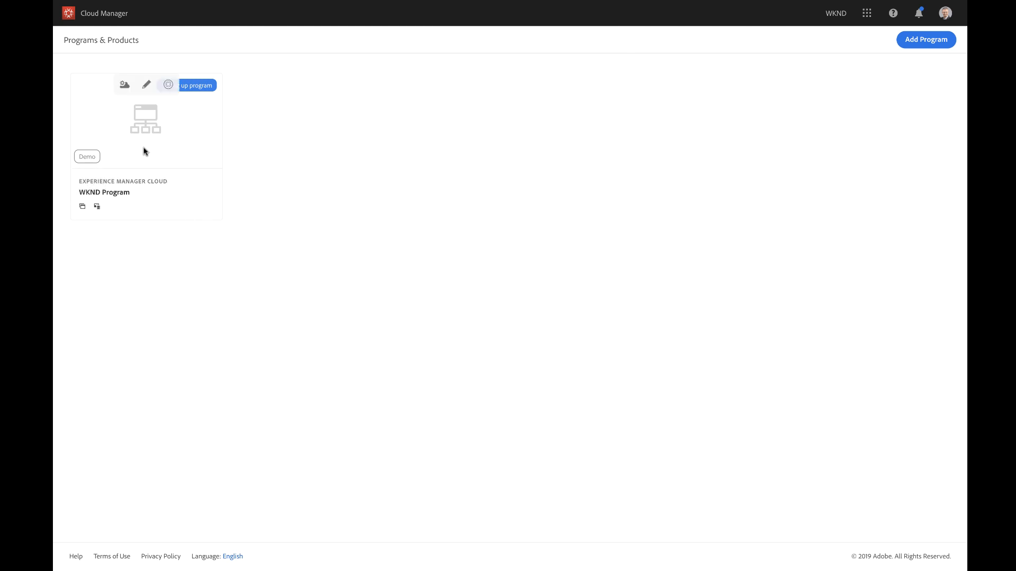
{"action": "left_click", "coordinate": [123, 92]}
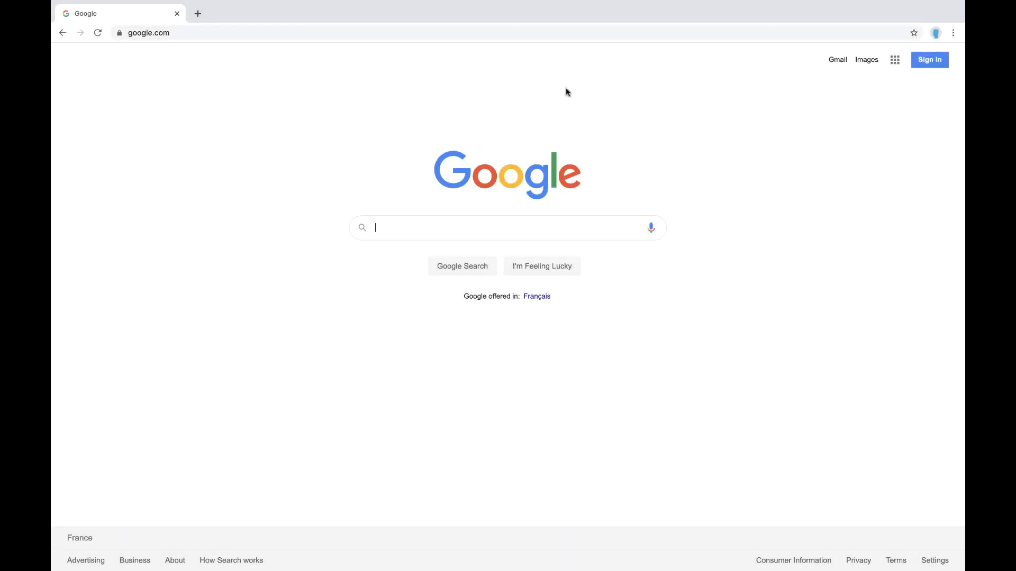
Step: Search Google for "aem wknd tutorial github" and open the adobe/aem-guides-wknd repository on GitHub
{"action": "type", "text": "aem"}
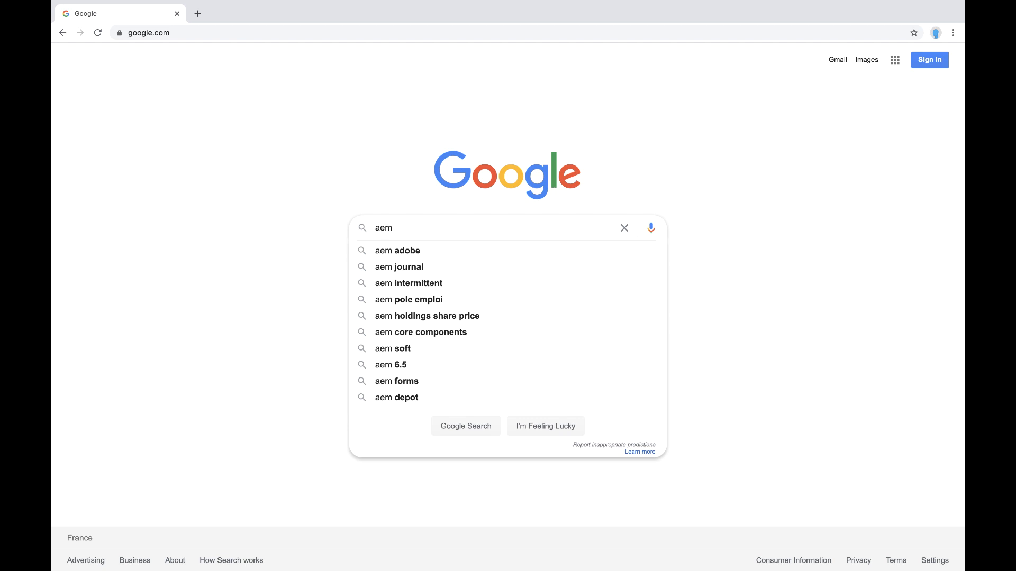
{"action": "type", "text": " wknd"}
{"action": "key", "text": "Down"}
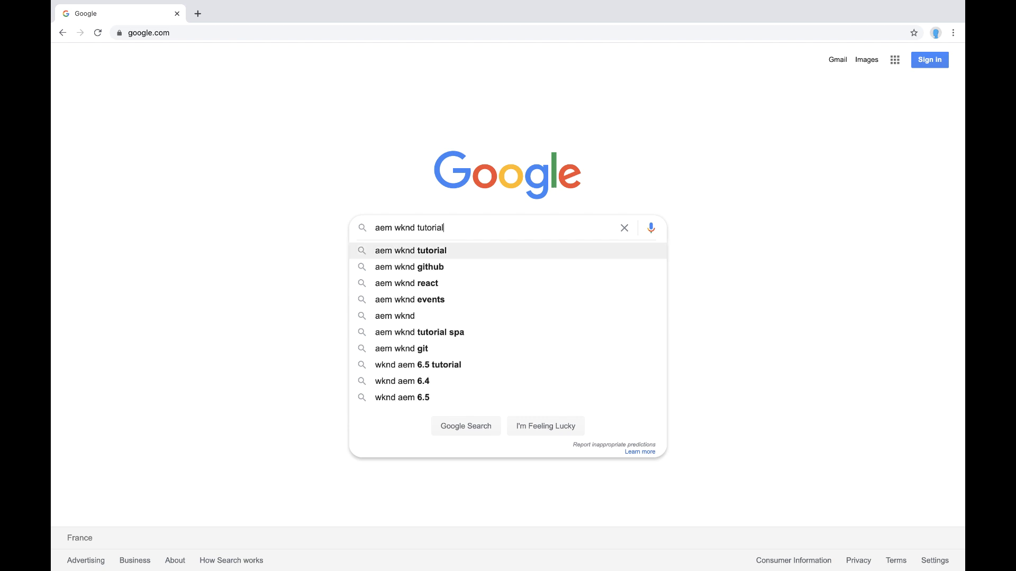
{"action": "key", "text": "Down"}
{"action": "key", "text": "Return"}
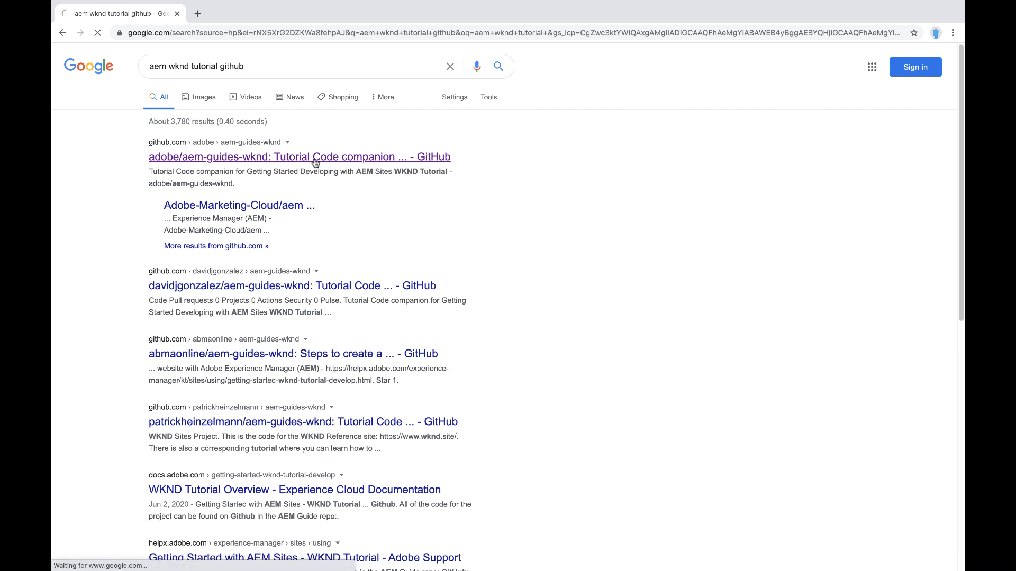
{"action": "left_click", "coordinate": [315, 158]}
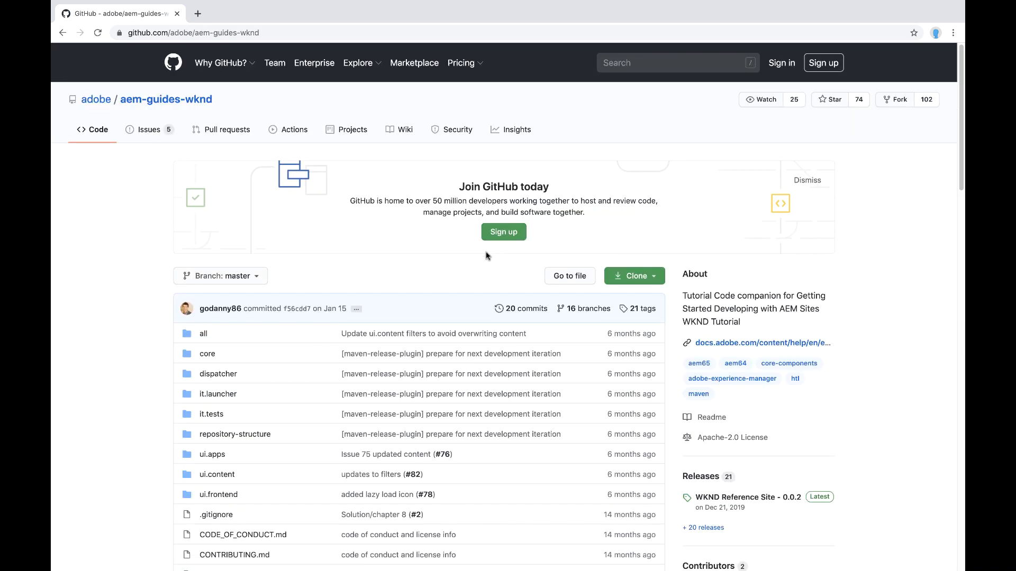
{"action": "scroll", "coordinate": [487, 256], "scroll_direction": "down", "scroll_amount": 5}
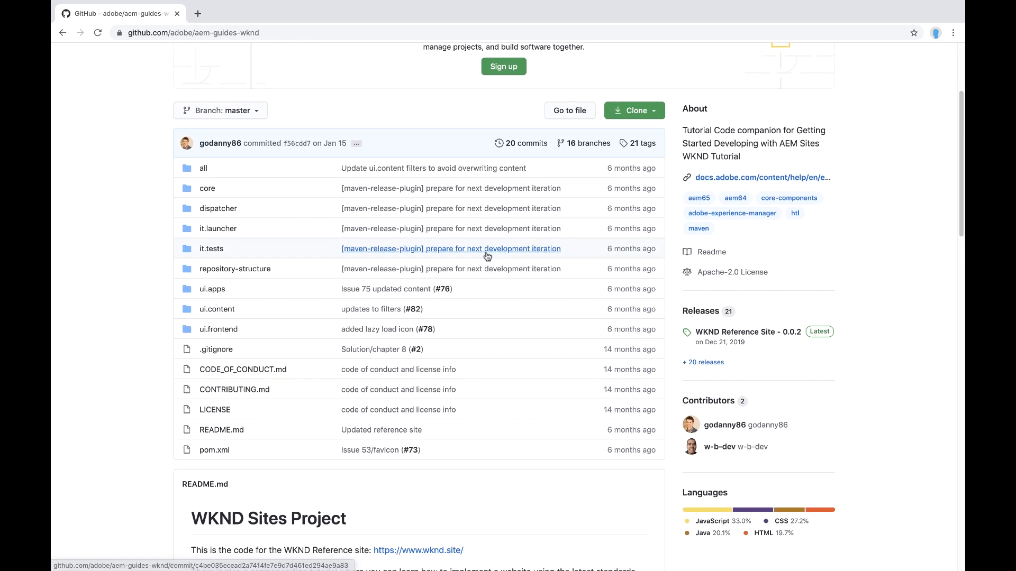
{"action": "scroll", "coordinate": [487, 256], "scroll_direction": "down", "scroll_amount": 1}
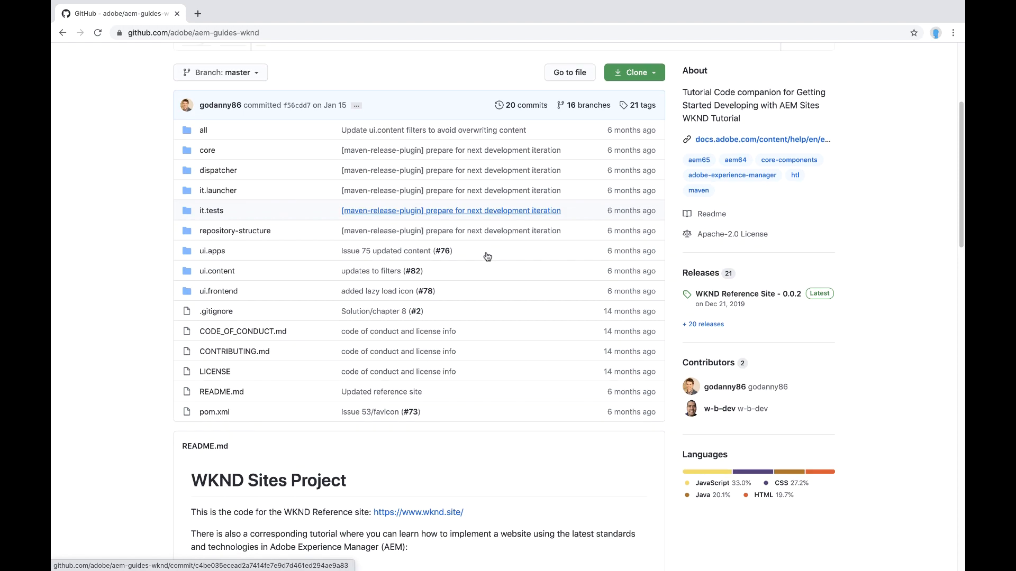
{"action": "left_click", "coordinate": [640, 79]}
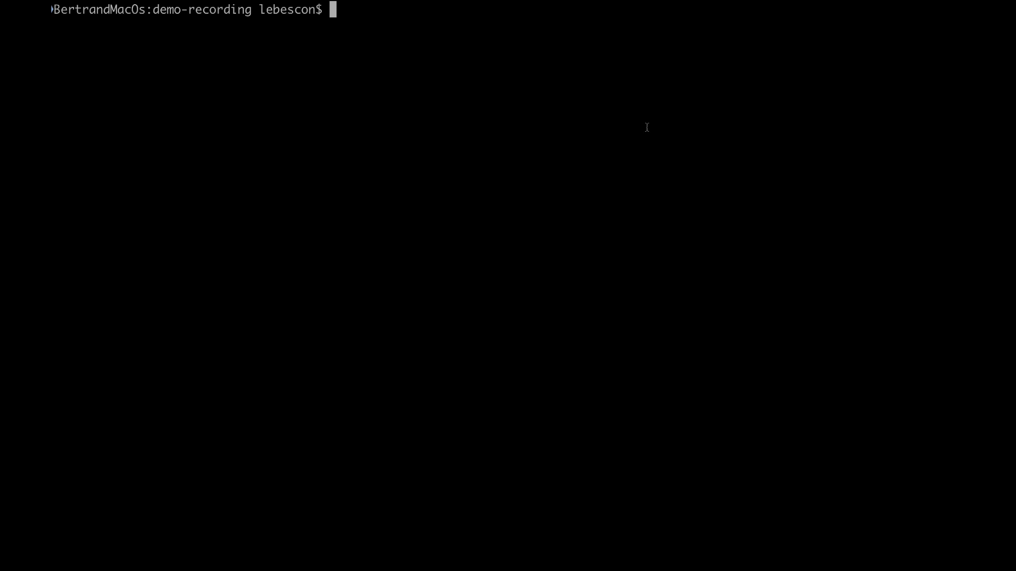
{"action": "type", "text": "git clone"}
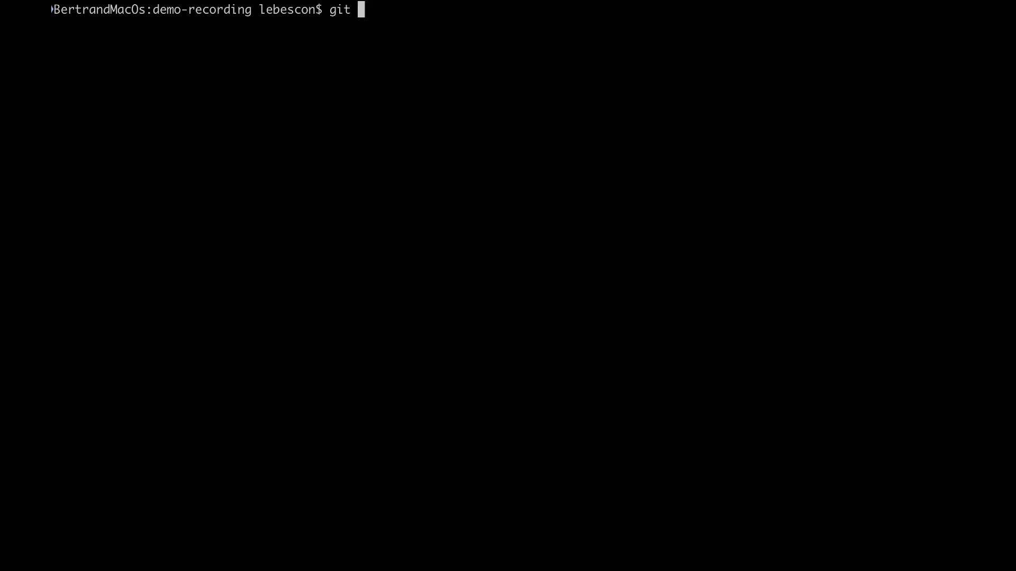
{"action": "key", "text": "super+v"}
{"action": "key", "text": "Return"}
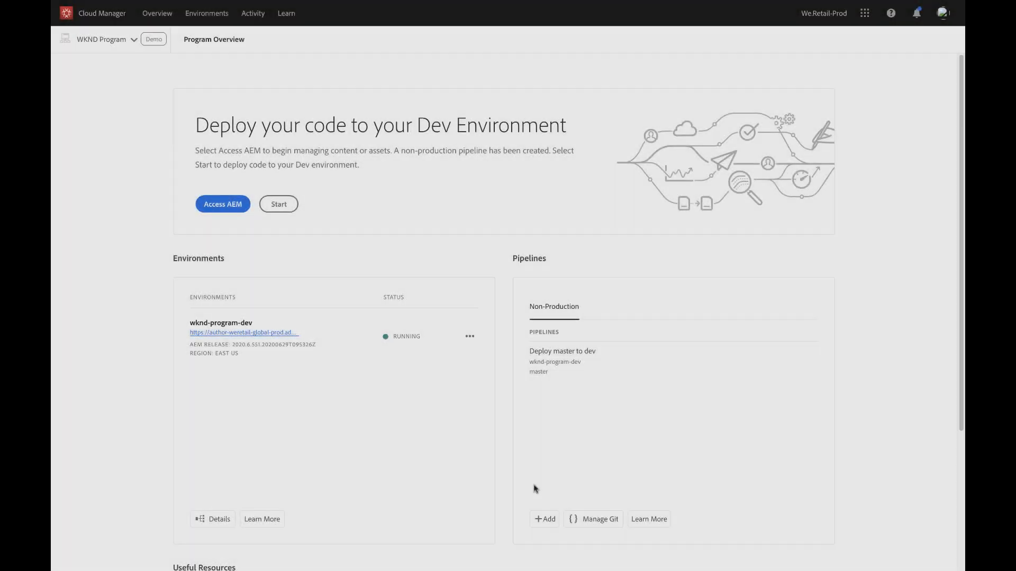
Step: Copy the program's Git URL from Cloud Manager, register it in the terminal as remote adobe, and push master there as upstream
{"action": "left_click", "coordinate": [588, 518]}
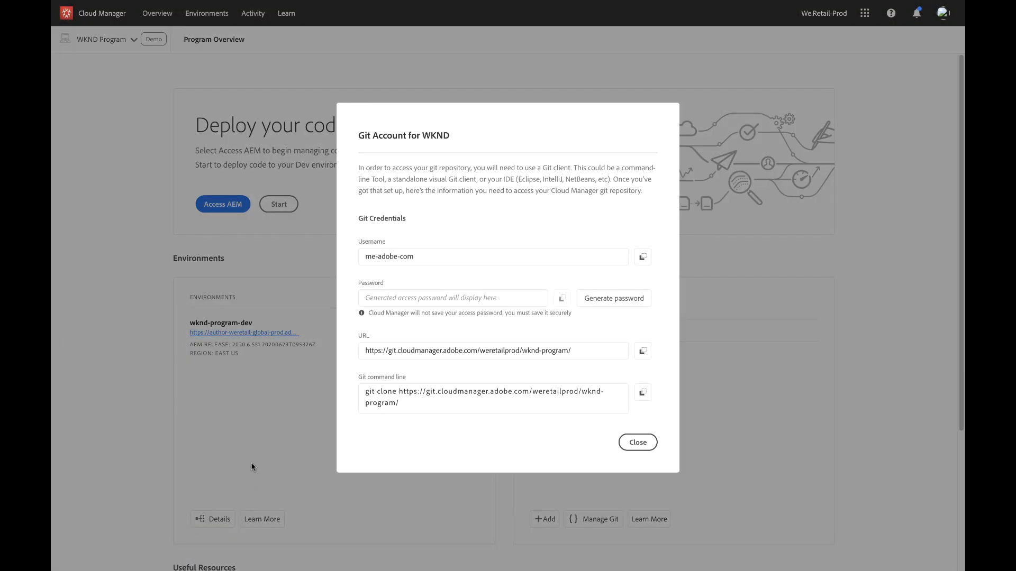
{"action": "left_click", "coordinate": [644, 351]}
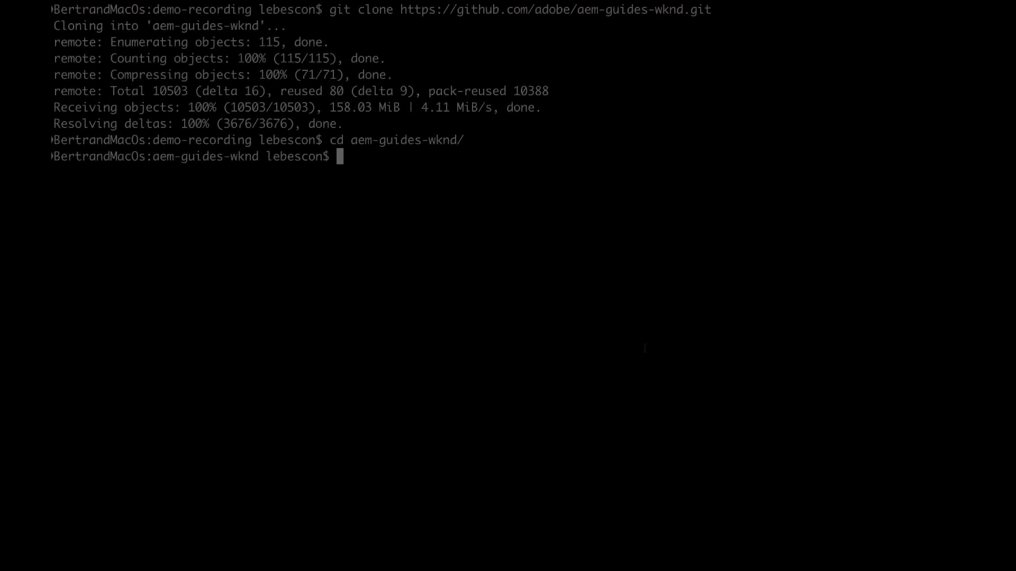
{"action": "type", "text": "git remote add adobe"}
{"action": "key", "text": "super+v"}
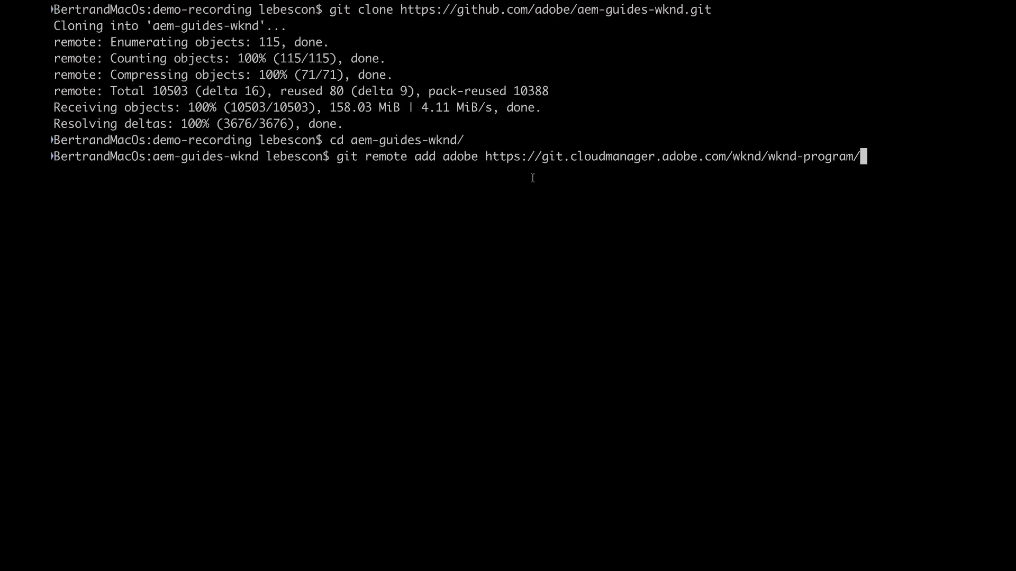
{"action": "key", "text": "Return"}
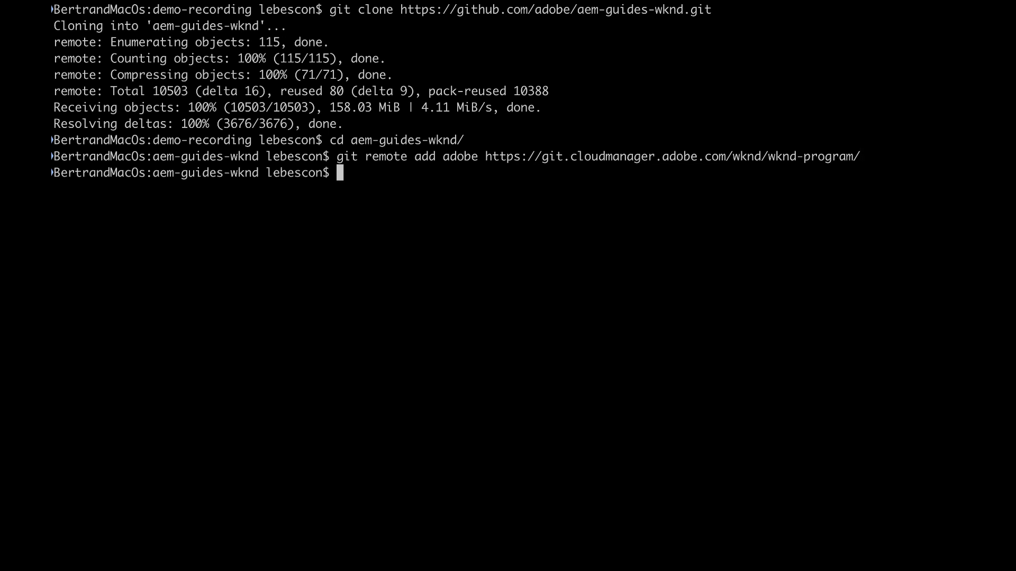
{"action": "type", "text": "git push --set-upstream adobe master"}
{"action": "key", "text": "Return"}
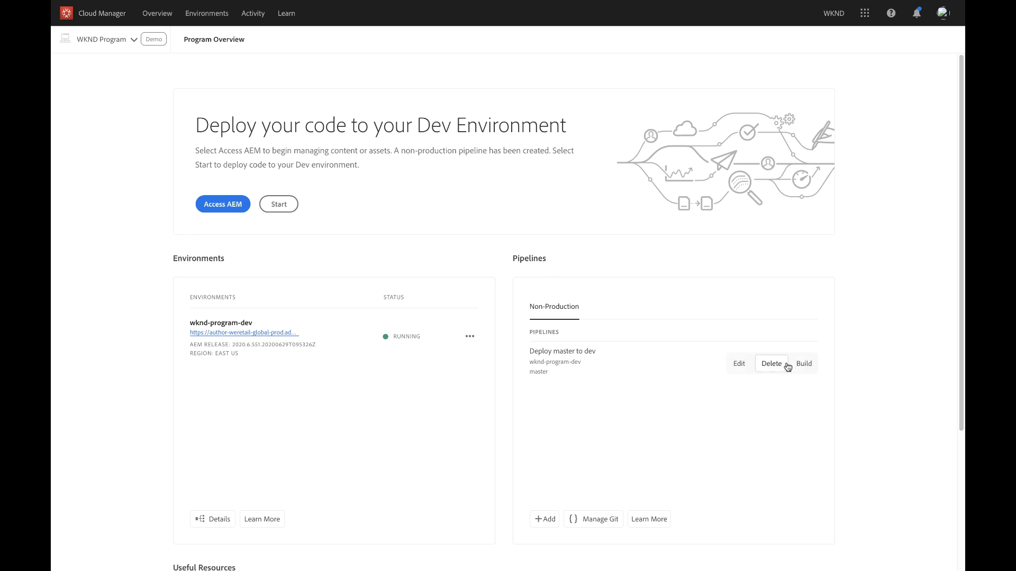
Step: In Cloud Manager, run the Deploy master to dev pipeline build and dismiss its completion notice
{"action": "left_click", "coordinate": [805, 364]}
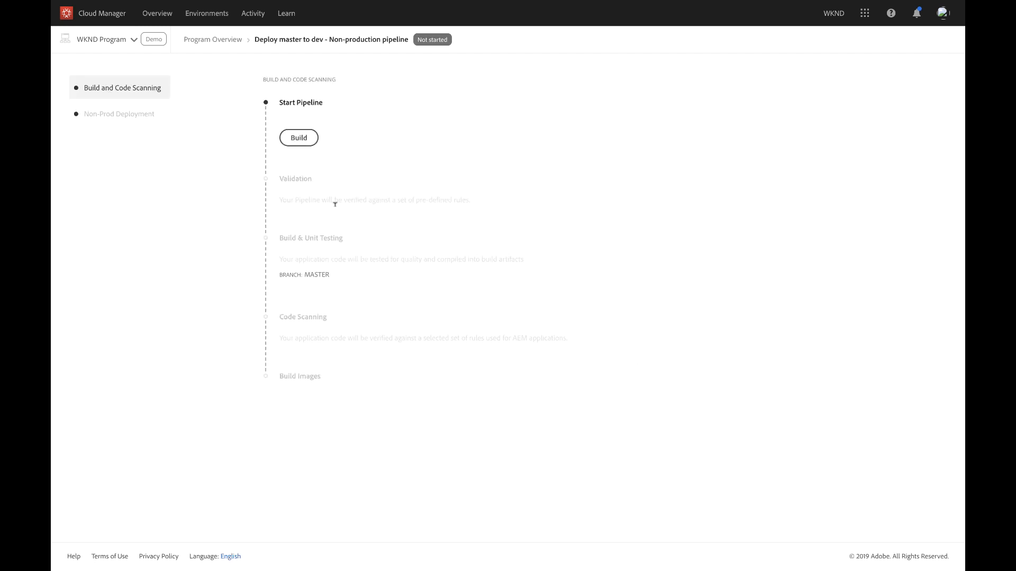
{"action": "left_click", "coordinate": [299, 139]}
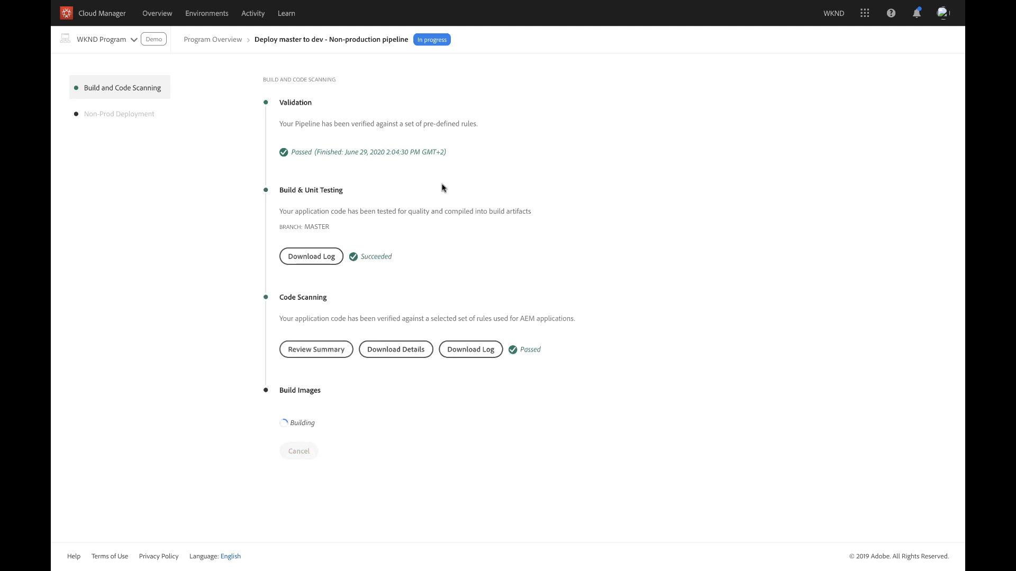
{"action": "scroll", "coordinate": [443, 187], "scroll_direction": "down", "scroll_amount": 2}
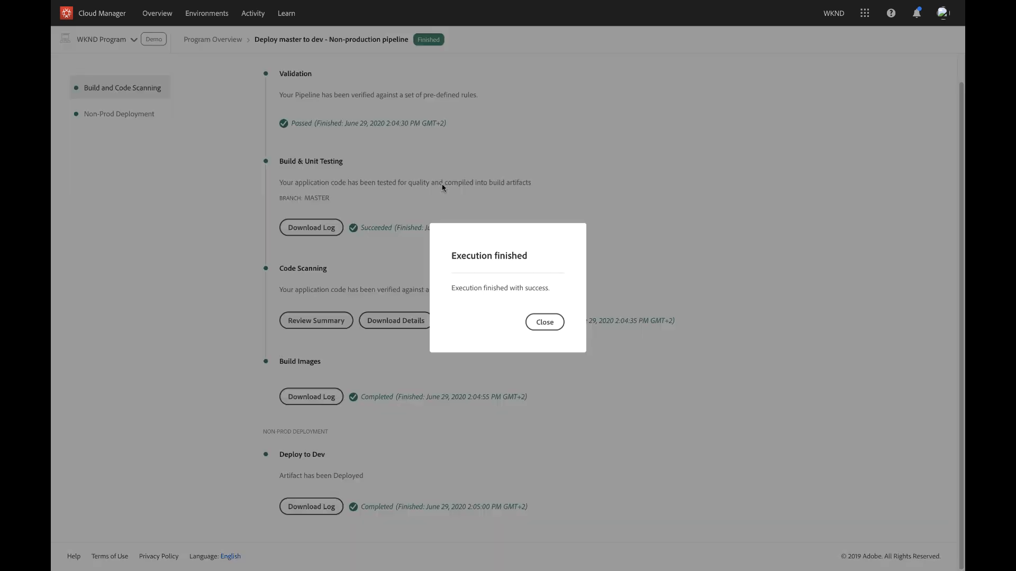
{"action": "left_click", "coordinate": [540, 325]}
{"action": "scroll", "coordinate": [539, 320], "scroll_direction": "up", "scroll_amount": 1}
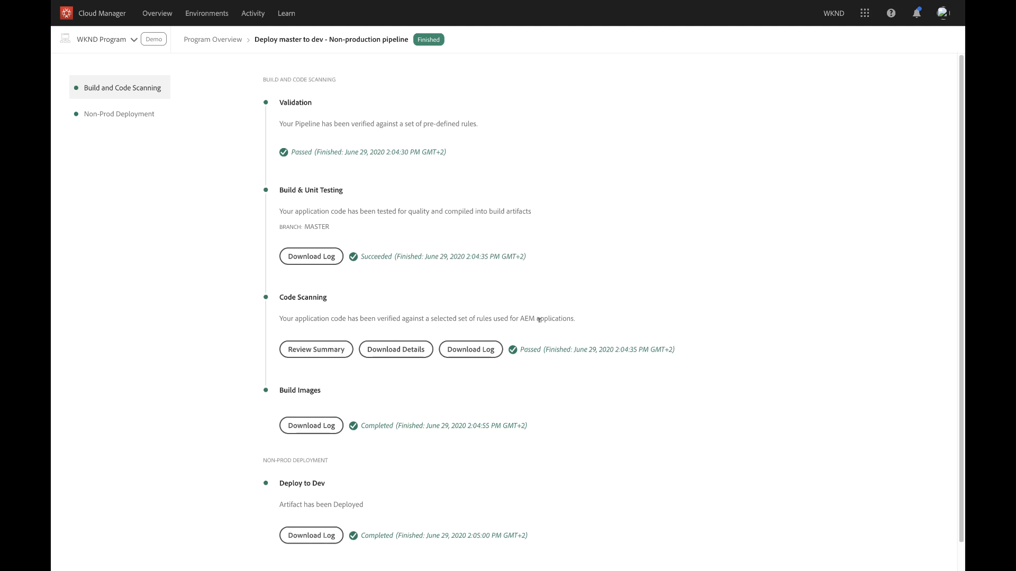
Step: Return to the program overview and open the author URL of the wknd-program-dev environment
{"action": "left_click", "coordinate": [211, 46]}
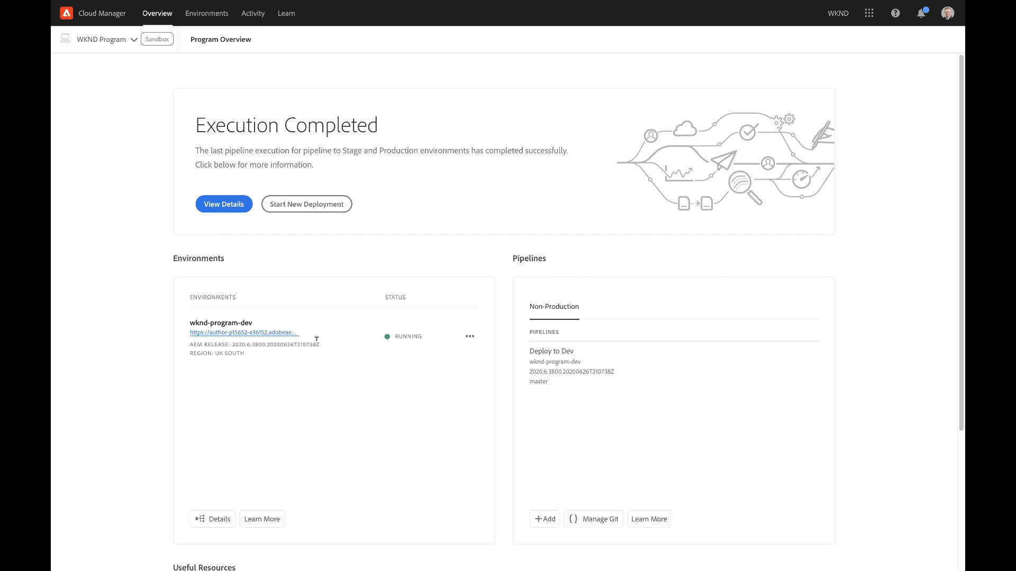
{"action": "left_click", "coordinate": [246, 335]}
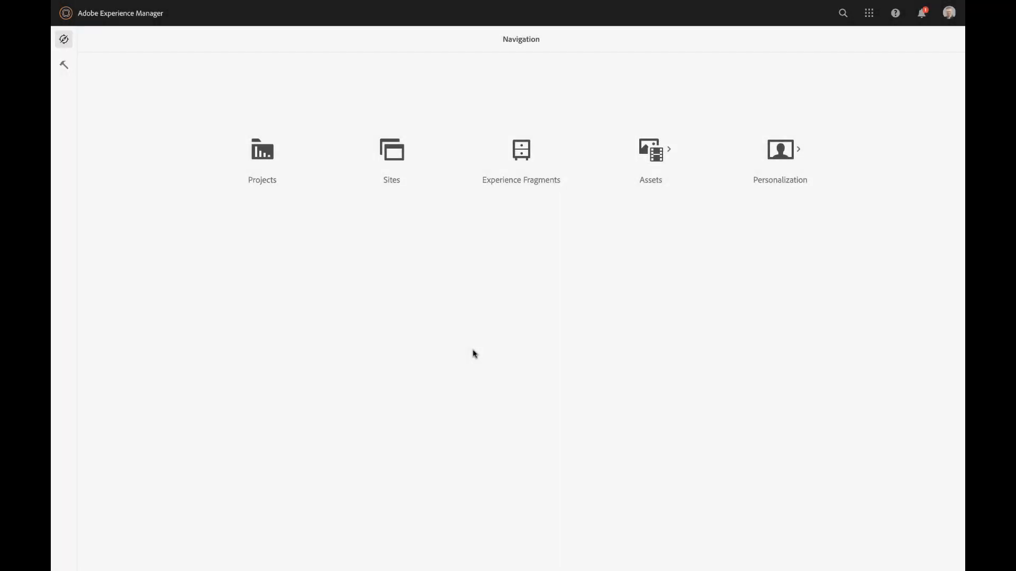
Step: Check the product version in the About Adobe Experience Manager information and close it
{"action": "left_click", "coordinate": [895, 13]}
{"action": "left_click", "coordinate": [864, 167]}
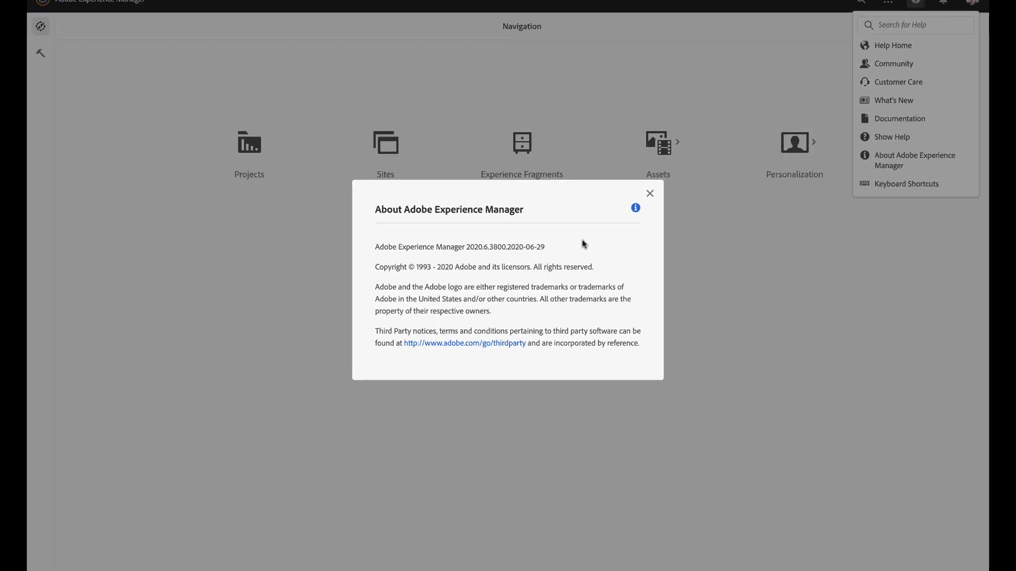
{"action": "left_click", "coordinate": [642, 198]}
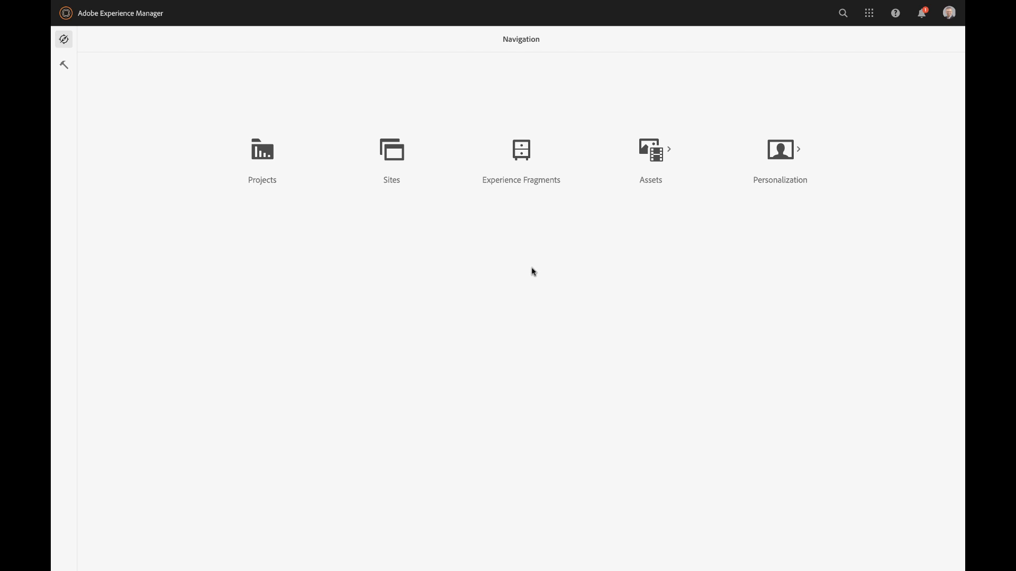
Step: Browse the WKND Site through Language Masters and English in Sites, listing the pages under Magazine and Adventures
{"action": "left_click", "coordinate": [391, 153]}
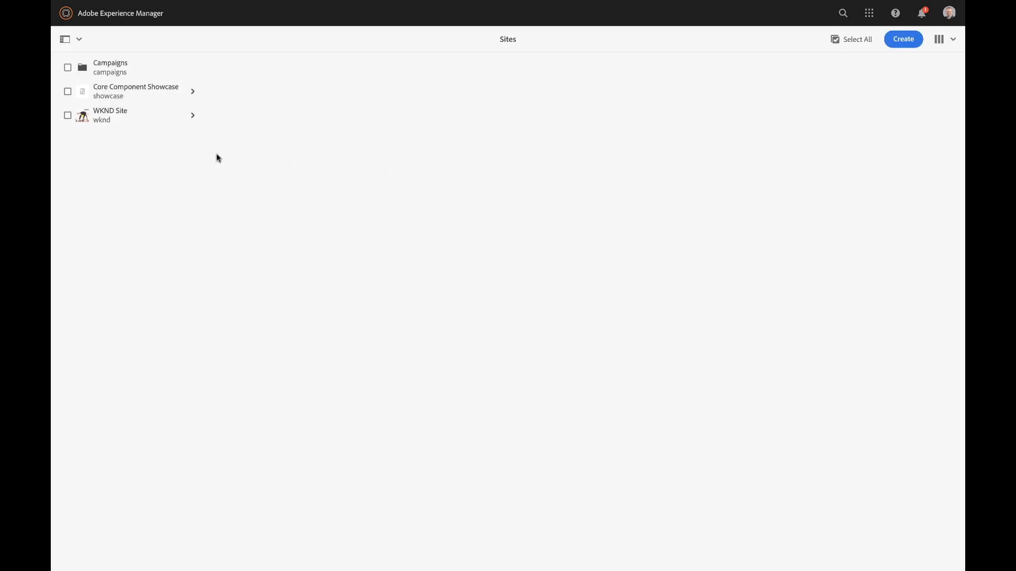
{"action": "left_click", "coordinate": [133, 118]}
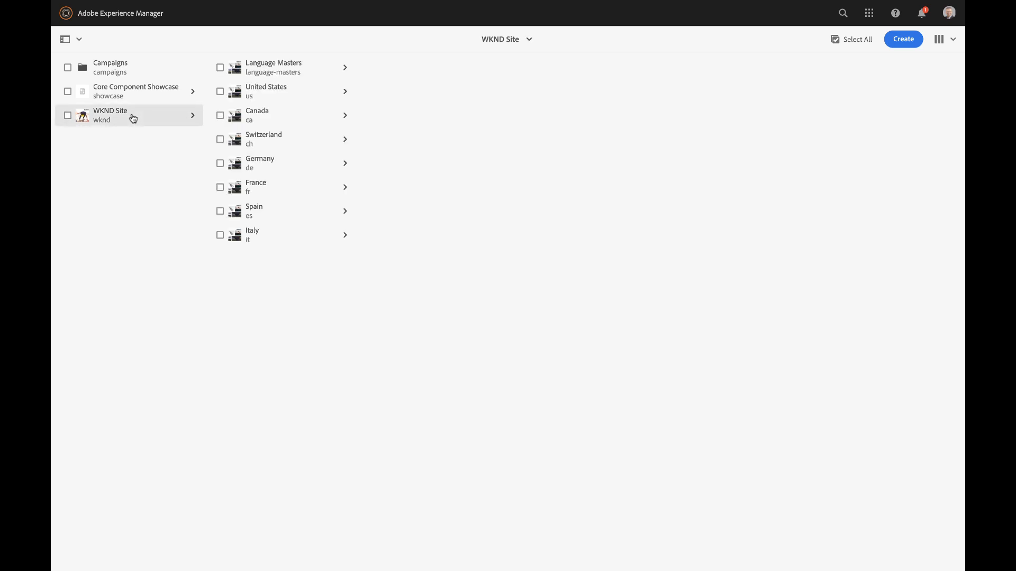
{"action": "left_click", "coordinate": [306, 66]}
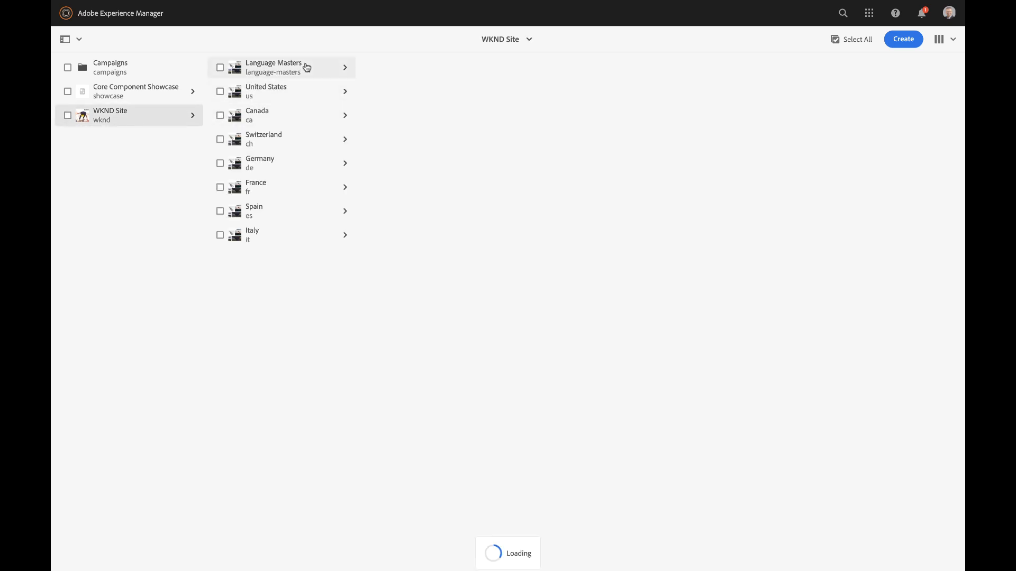
{"action": "left_click", "coordinate": [416, 66]}
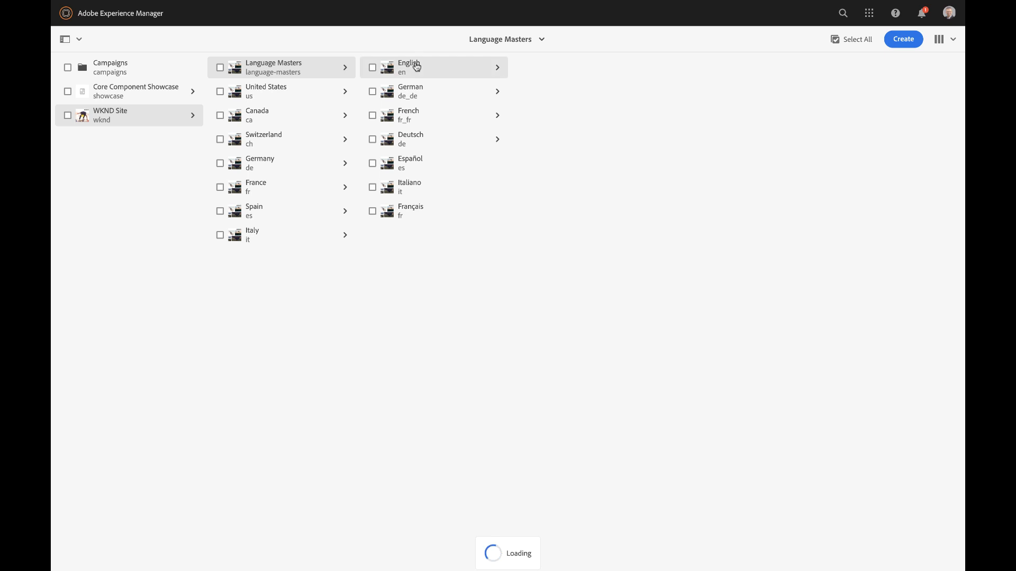
{"action": "left_click", "coordinate": [592, 93]}
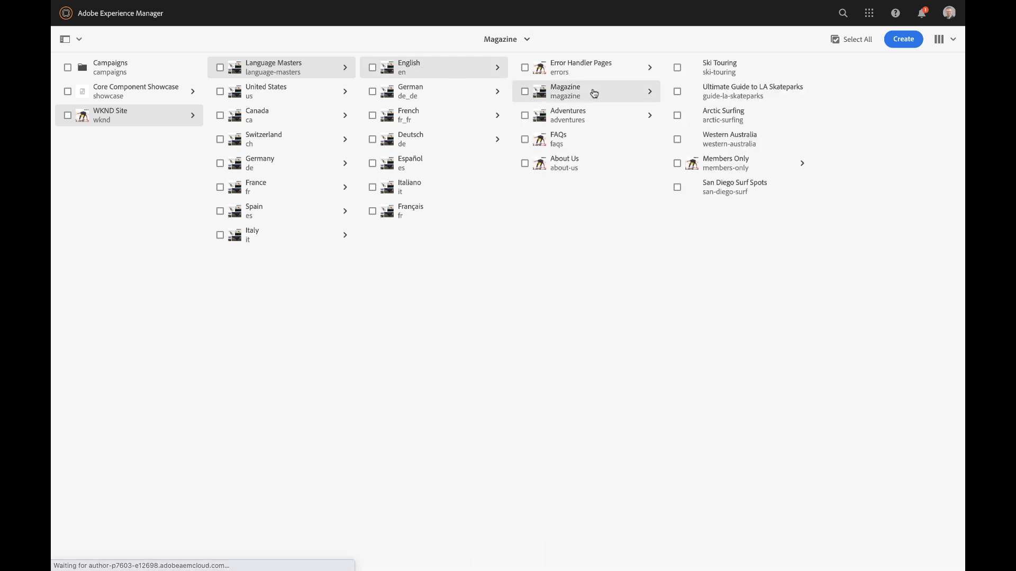
{"action": "left_click", "coordinate": [570, 121]}
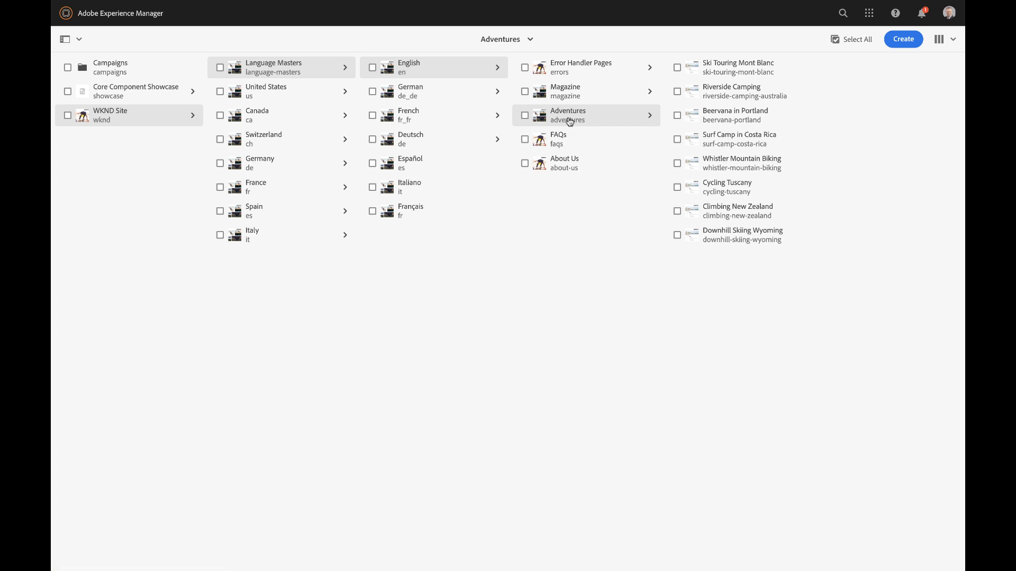
Step: Open the English page in the page editor and preview the site, going to its Magazine page
{"action": "left_click", "coordinate": [372, 69]}
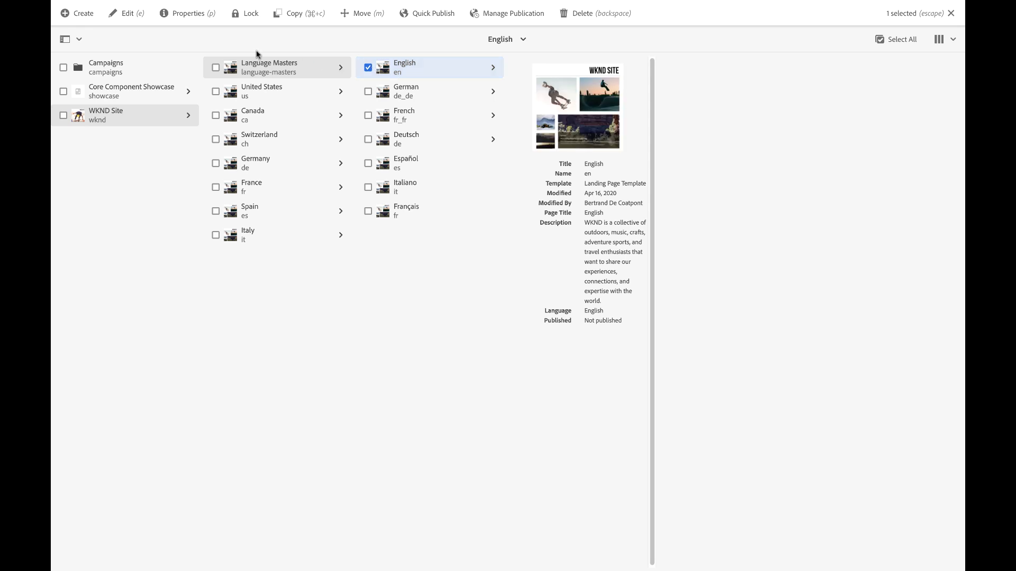
{"action": "left_click", "coordinate": [128, 15]}
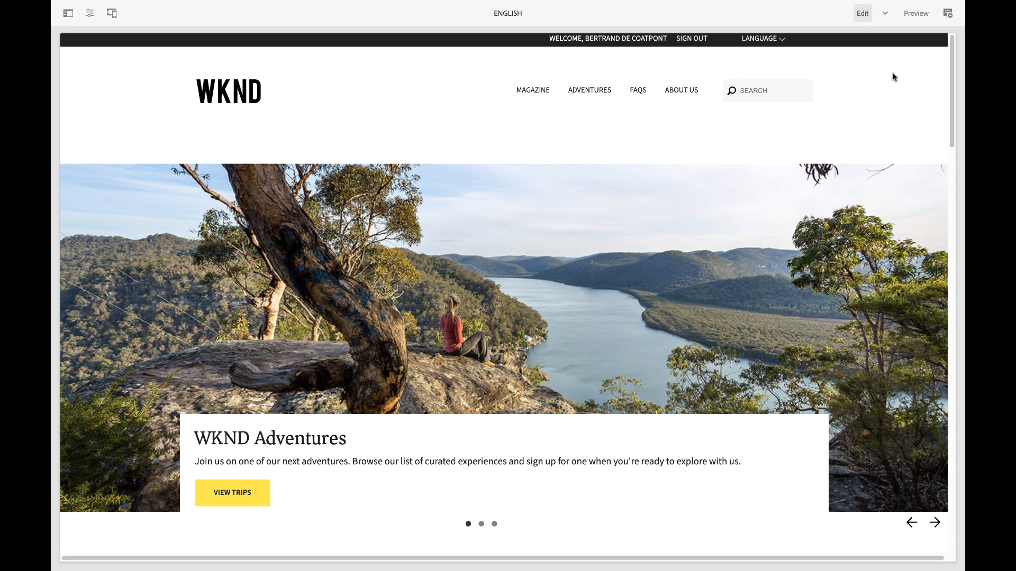
{"action": "left_click", "coordinate": [916, 13]}
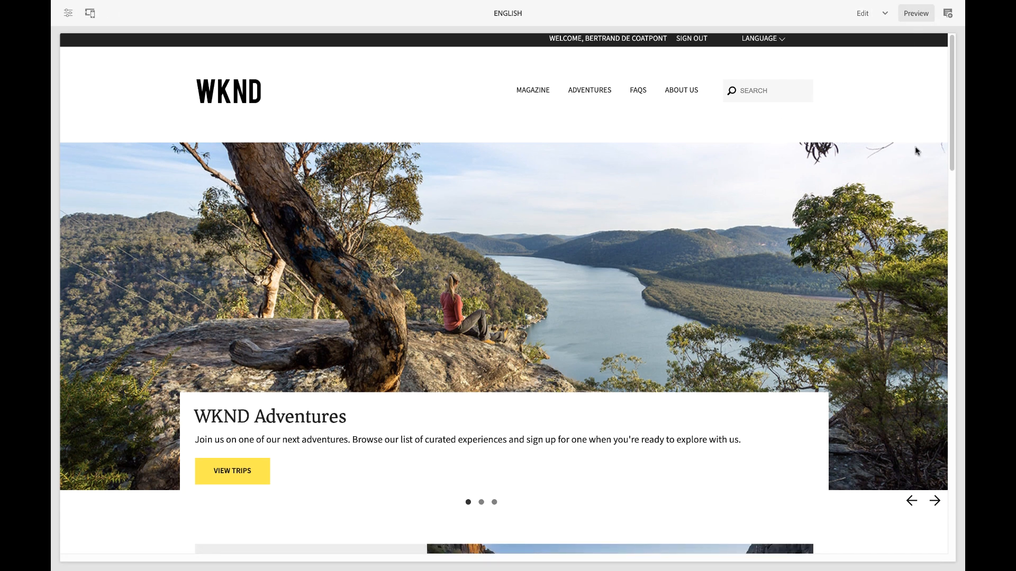
{"action": "mouse_move", "coordinate": [955, 127]}
{"action": "left_mouse_down"}
{"action": "mouse_move", "coordinate": [941, 220]}
{"action": "mouse_move", "coordinate": [935, 463]}
{"action": "mouse_move", "coordinate": [961, 336]}
{"action": "mouse_move", "coordinate": [961, 118]}
{"action": "left_mouse_up"}
{"action": "left_click", "coordinate": [527, 95]}
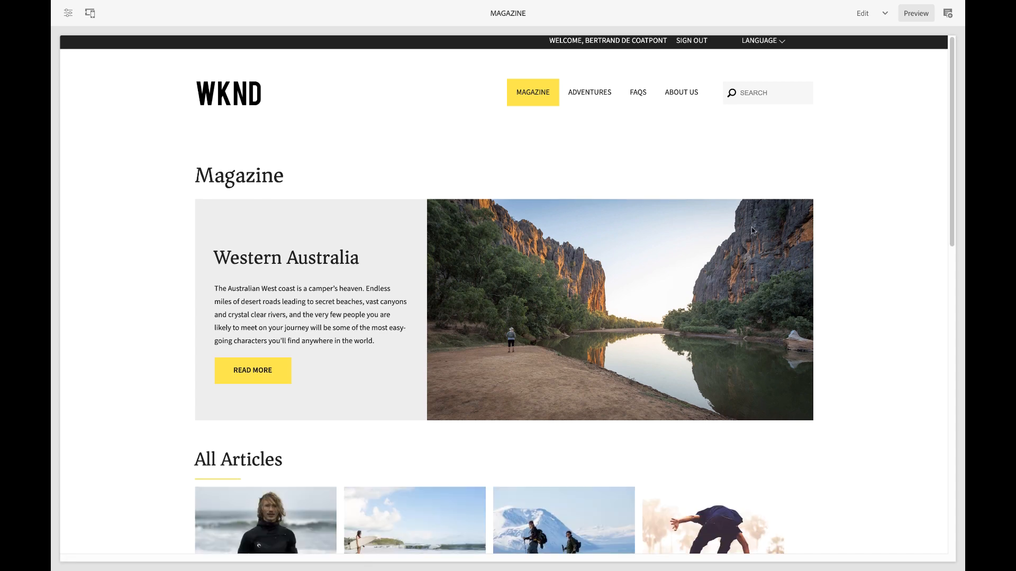
Step: Look over the previewed Magazine page of the WKND site and its Adventures page
{"action": "mouse_move", "coordinate": [950, 221]}
{"action": "left_mouse_down"}
{"action": "mouse_move", "coordinate": [952, 322]}
{"action": "mouse_move", "coordinate": [957, 206]}
{"action": "left_mouse_up"}
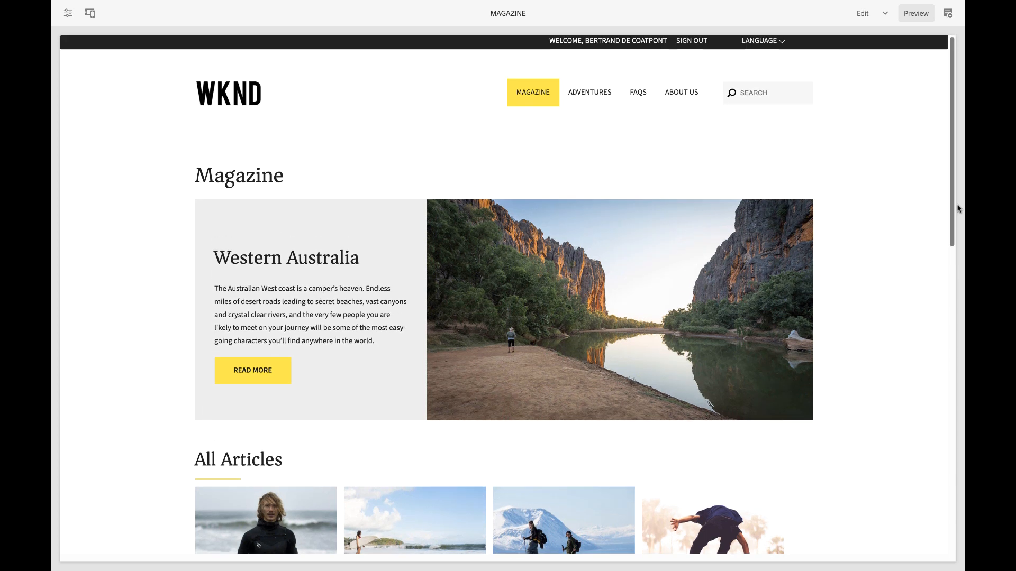
{"action": "left_click", "coordinate": [590, 98]}
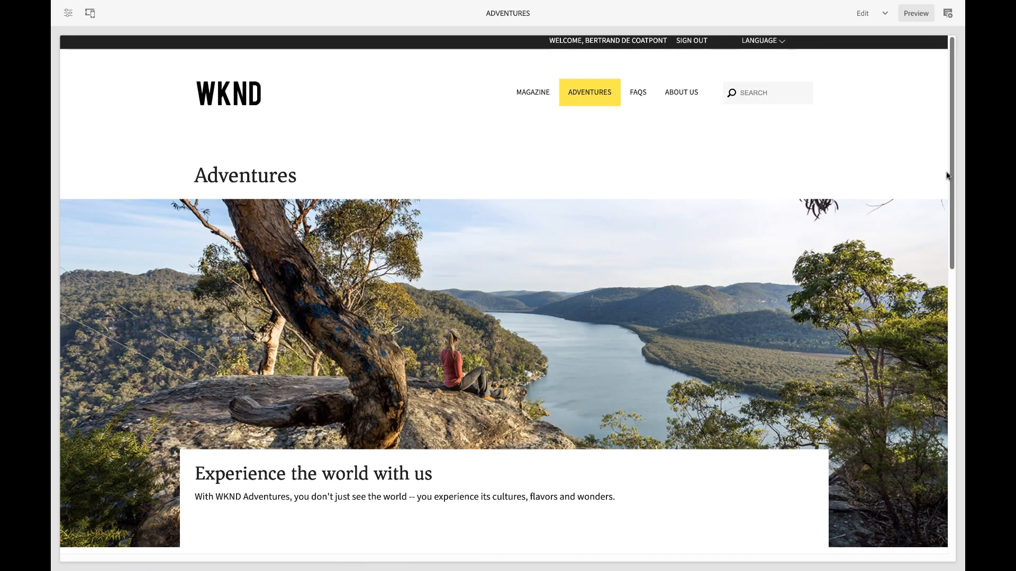
{"action": "mouse_move", "coordinate": [948, 175]}
{"action": "left_mouse_down"}
{"action": "mouse_move", "coordinate": [957, 390]}
{"action": "mouse_move", "coordinate": [948, 162]}
{"action": "left_mouse_up"}
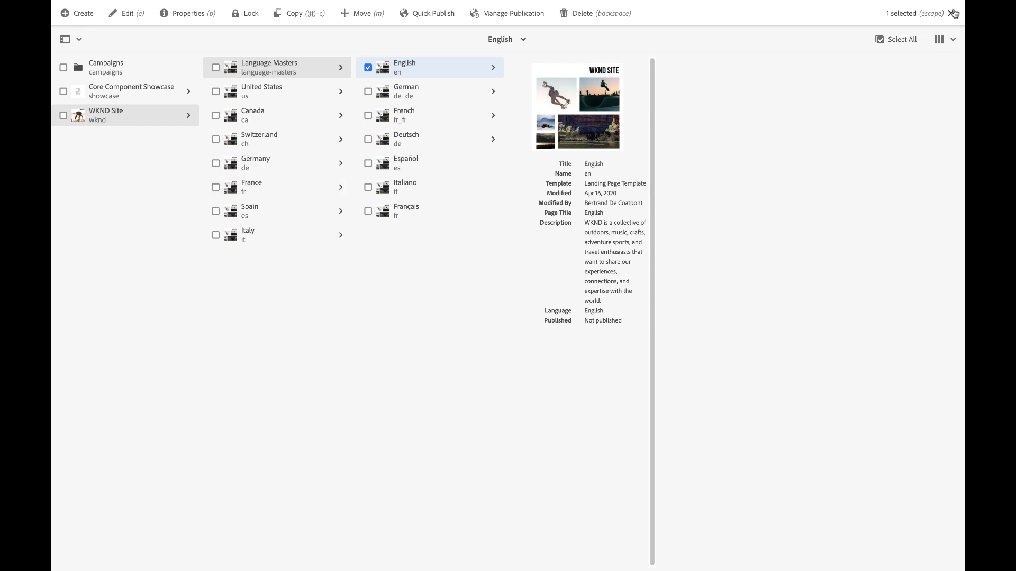
Step: Clear the page selection in Sites and go to the Demo folder among the Assets files
{"action": "left_click", "coordinate": [951, 13]}
{"action": "left_click", "coordinate": [72, 14]}
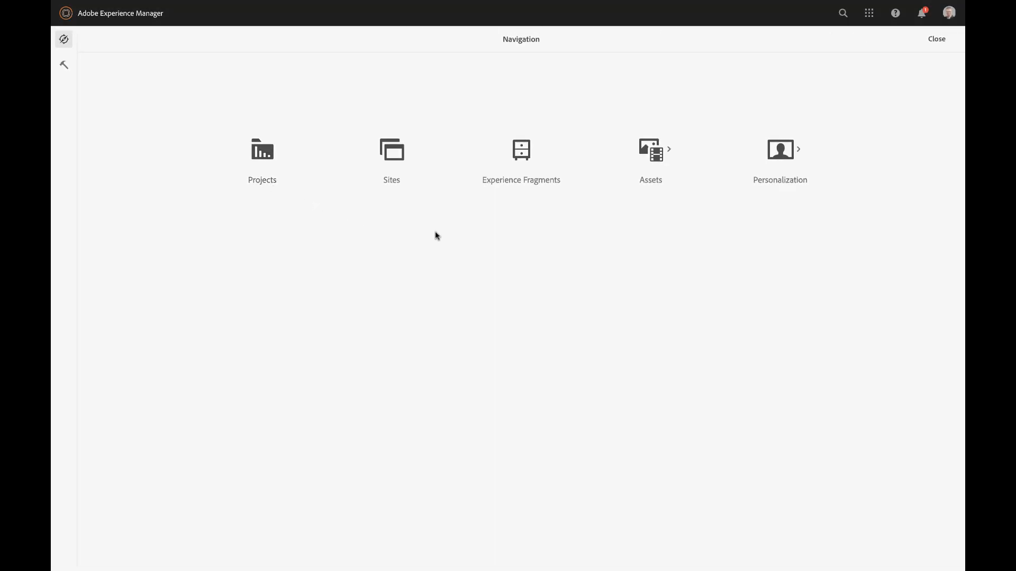
{"action": "left_click", "coordinate": [654, 154]}
{"action": "left_click", "coordinate": [255, 148]}
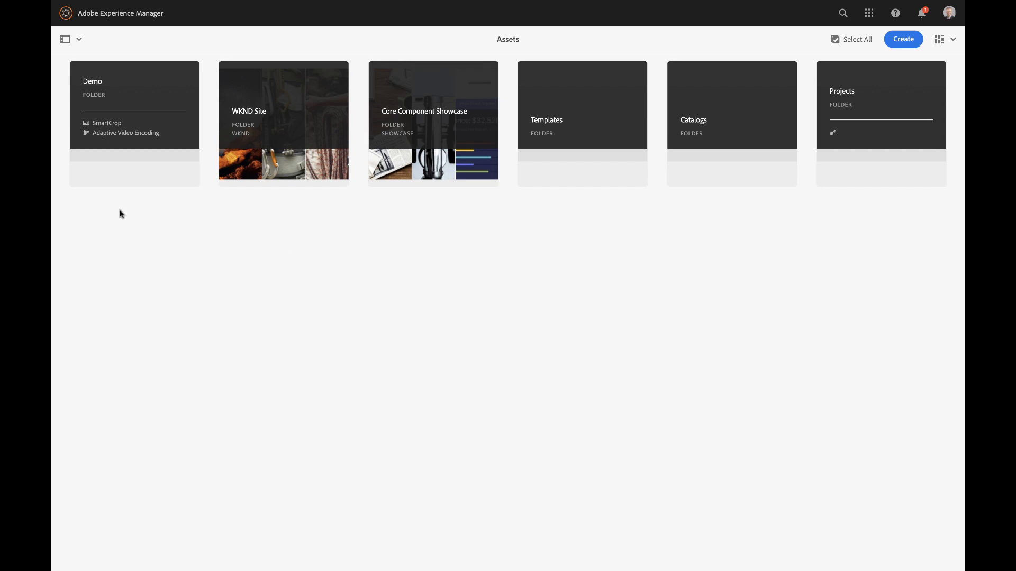
{"action": "mouse_move", "coordinate": [170, 143]}
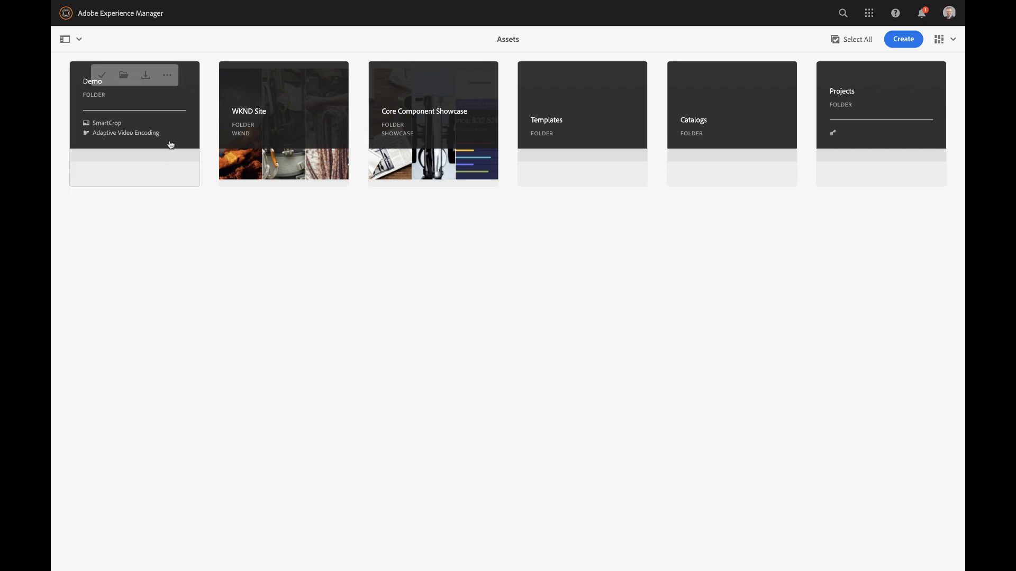
{"action": "left_click", "coordinate": [177, 101]}
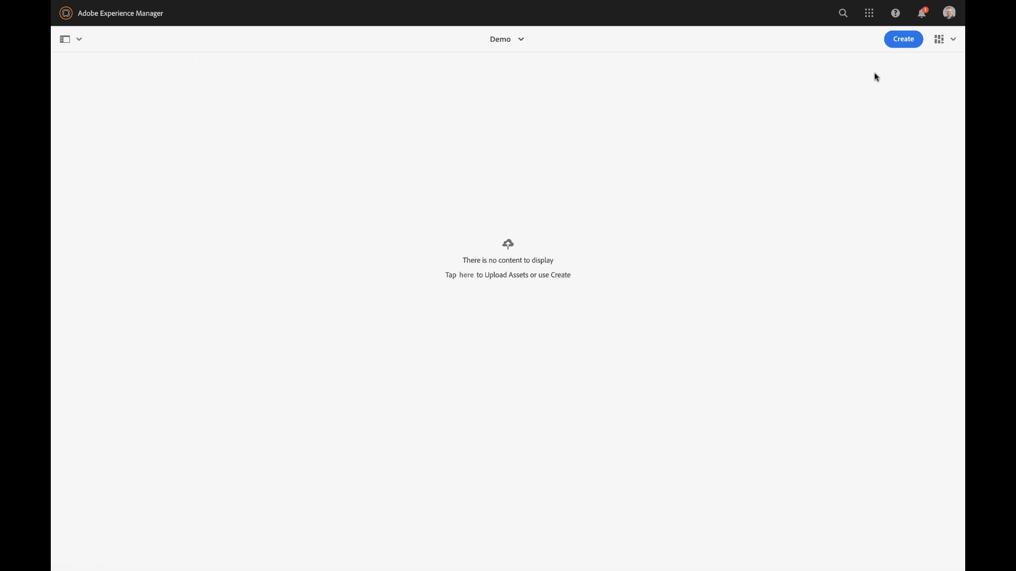
Step: Upload all the JPG images from the local Fly-fishing the Amazon folder, adventurer-fishing.jpg through river-camp-02.jpg, into the Demo folder
{"action": "left_click", "coordinate": [904, 42]}
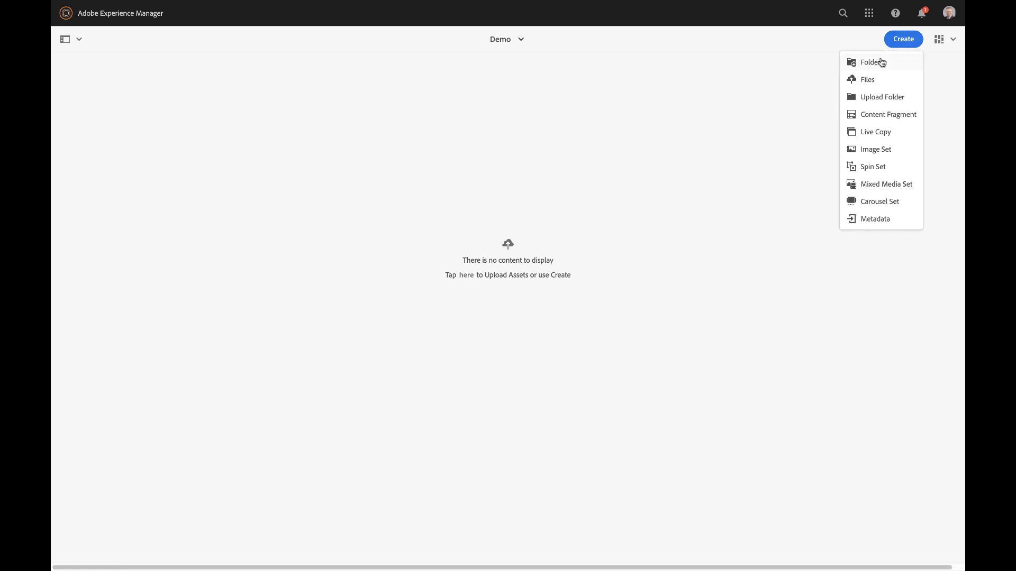
{"action": "left_click", "coordinate": [868, 81]}
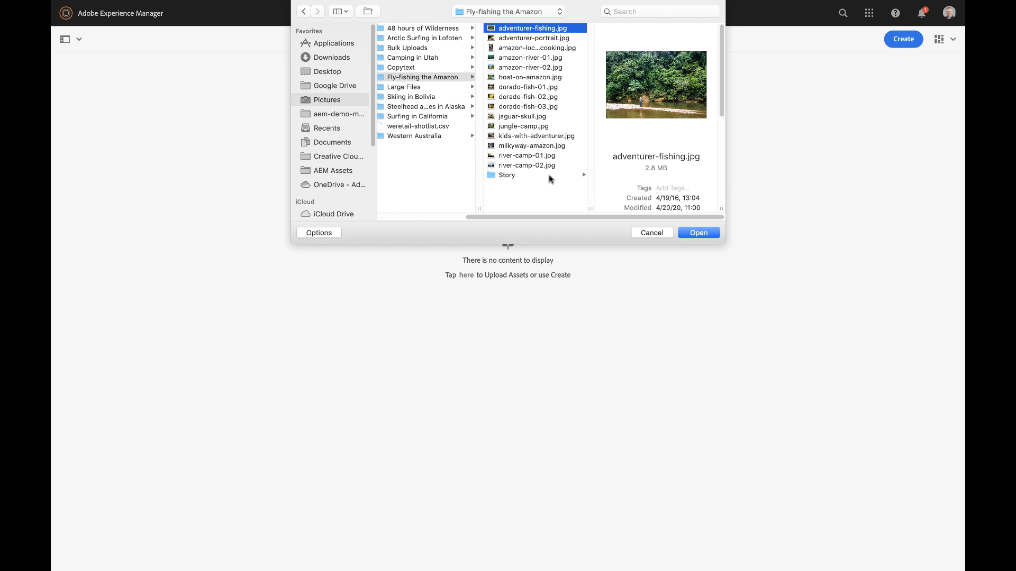
{"action": "left_click", "coordinate": [529, 168], "text": "shift"}
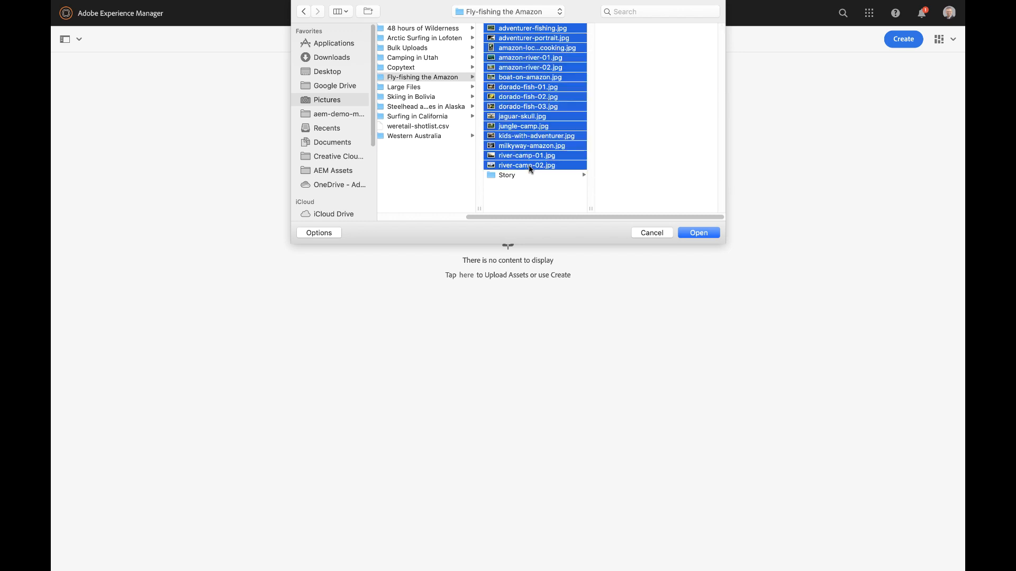
{"action": "left_click", "coordinate": [706, 234]}
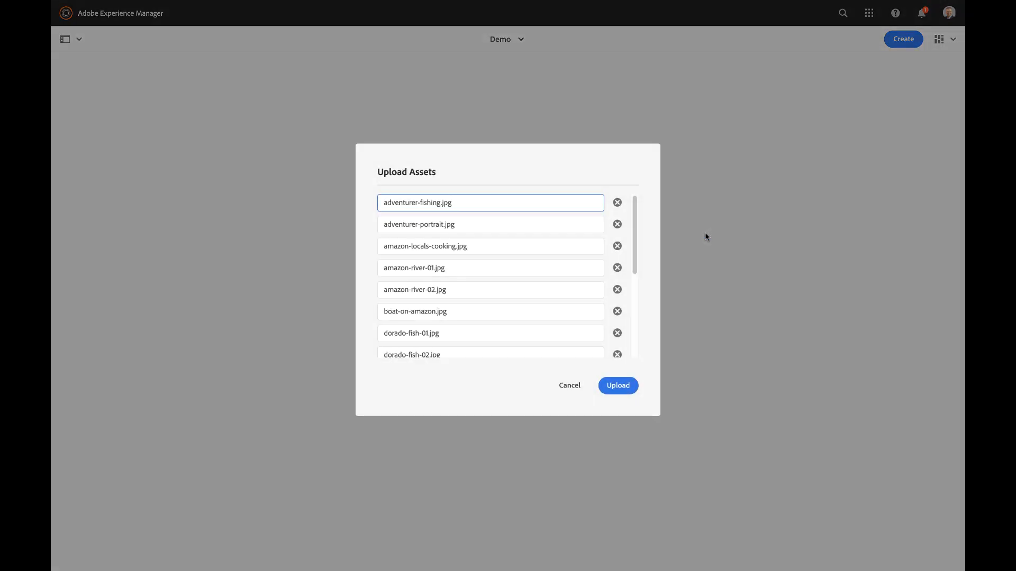
{"action": "left_click", "coordinate": [613, 389]}
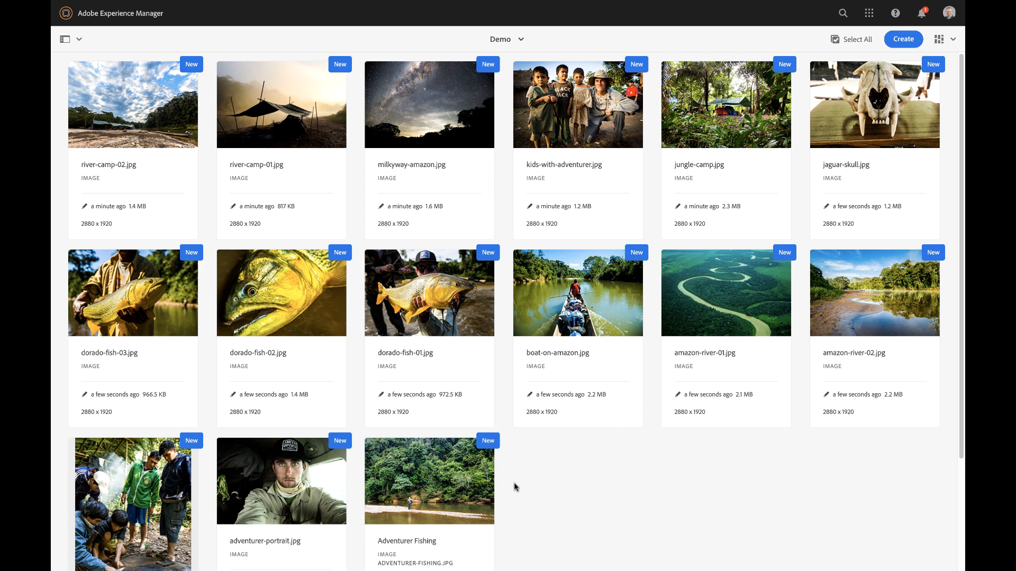
Step: Open the Adventurer Fishing asset and view its 140x93, 319x213 and 48x32 thumbnail renditions and its Large smart crop
{"action": "mouse_move", "coordinate": [442, 487]}
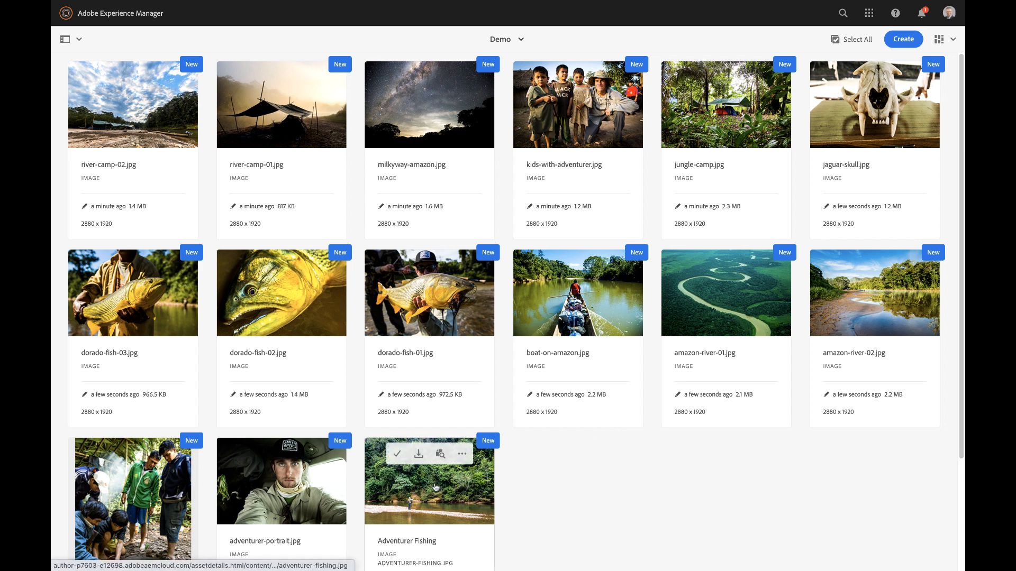
{"action": "left_click", "coordinate": [436, 488]}
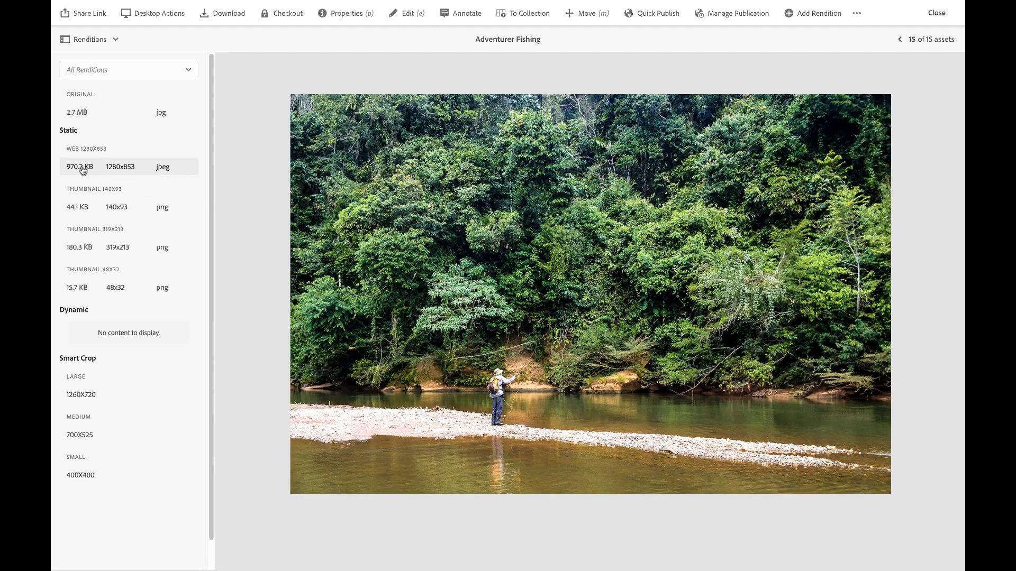
{"action": "left_click", "coordinate": [80, 208]}
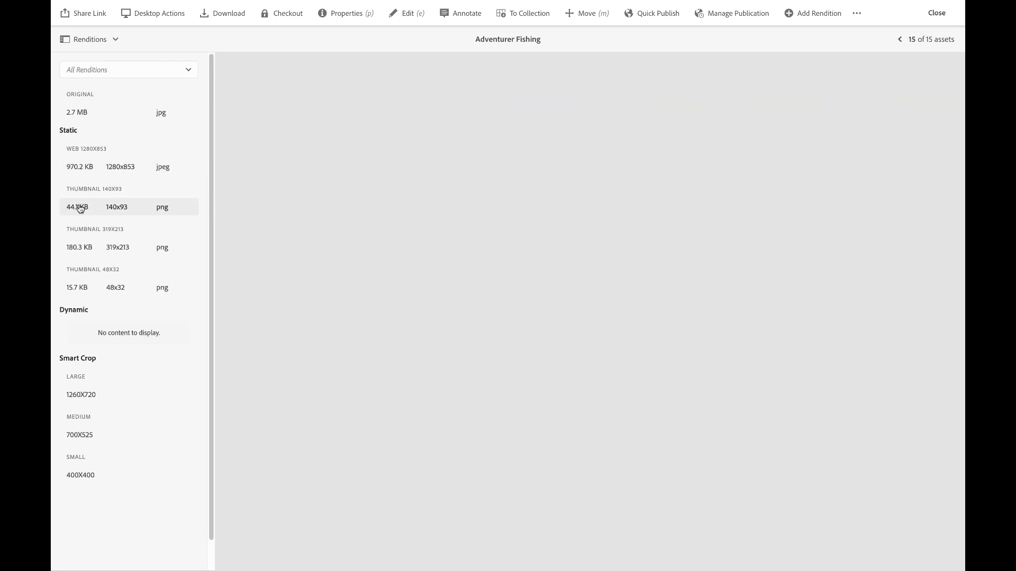
{"action": "left_click", "coordinate": [78, 248]}
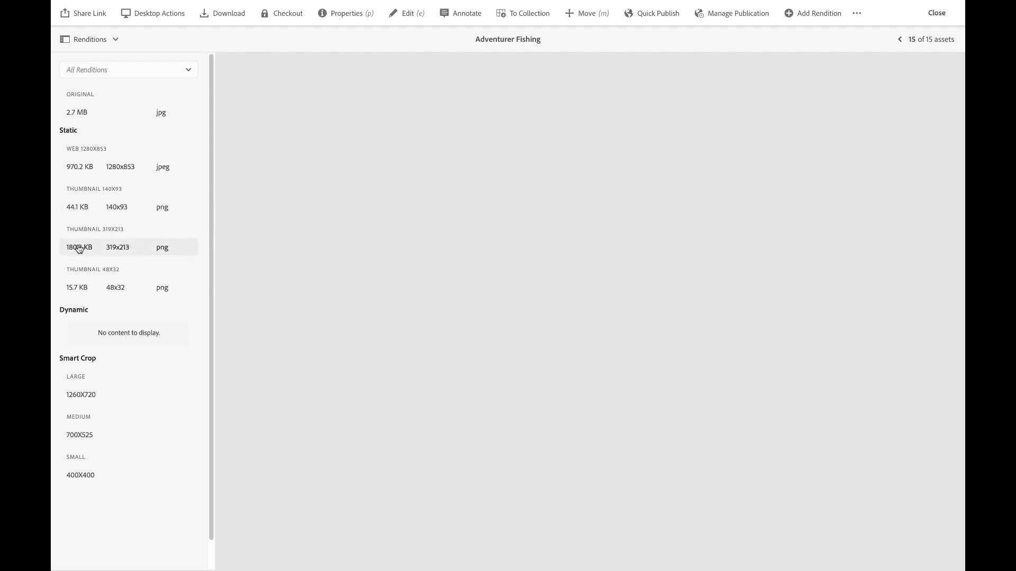
{"action": "left_click", "coordinate": [79, 285]}
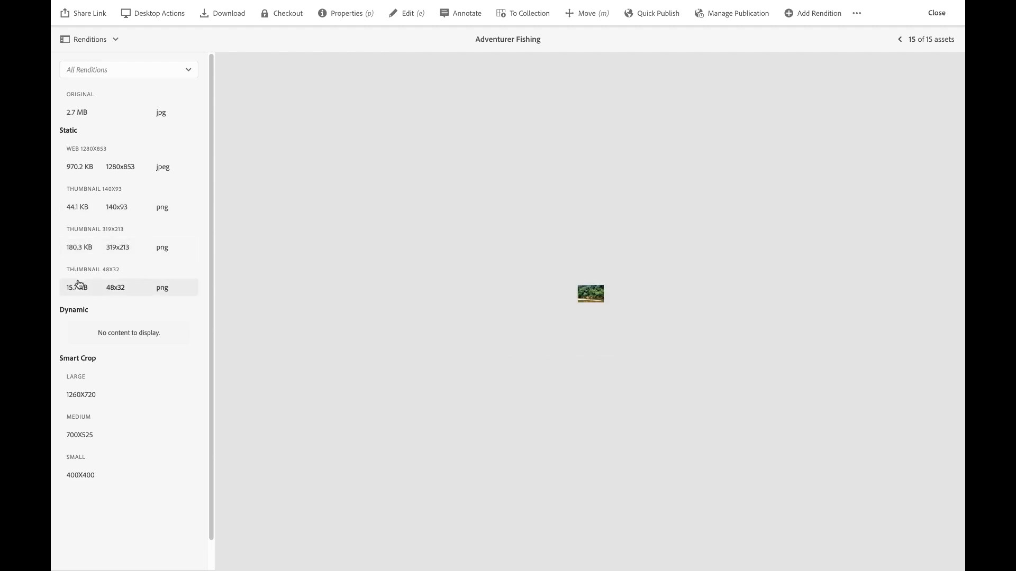
{"action": "left_click", "coordinate": [80, 399]}
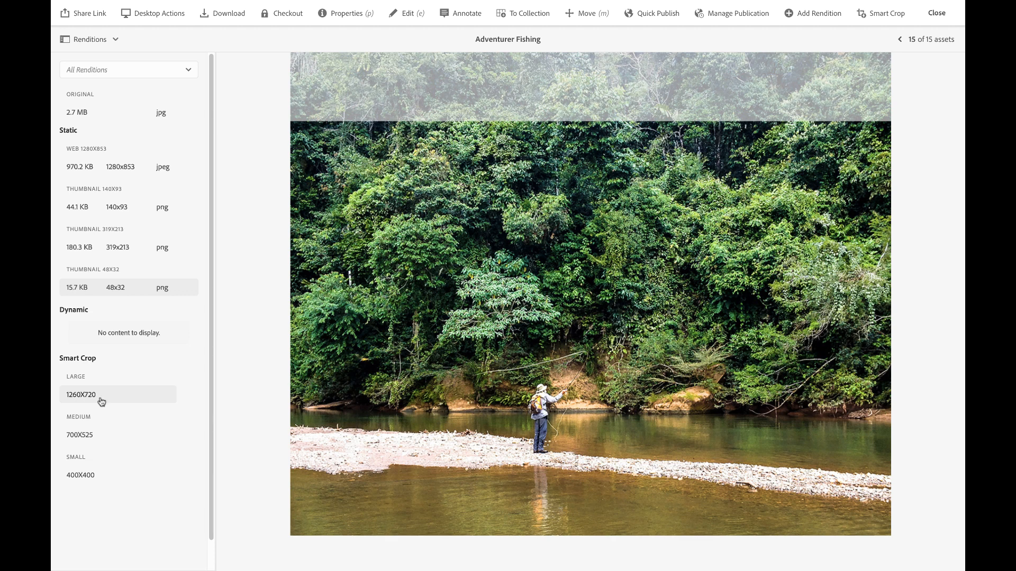
Step: Shift the Medium smart crop of Adventurer Fishing to the image's left edge and save the crops
{"action": "left_click", "coordinate": [873, 18]}
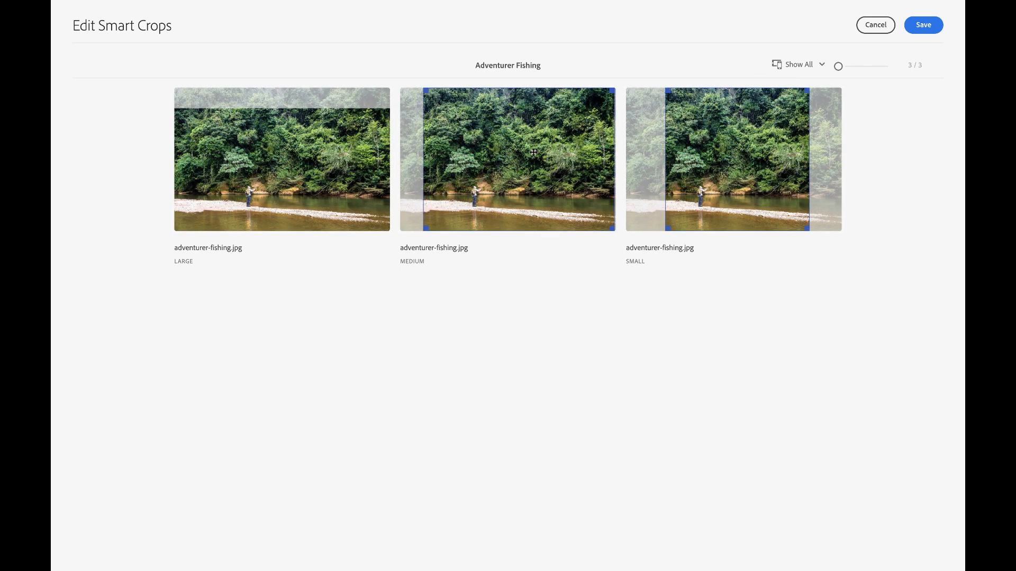
{"action": "left_click_drag", "start_coordinate": [535, 153], "coordinate": [511, 153]}
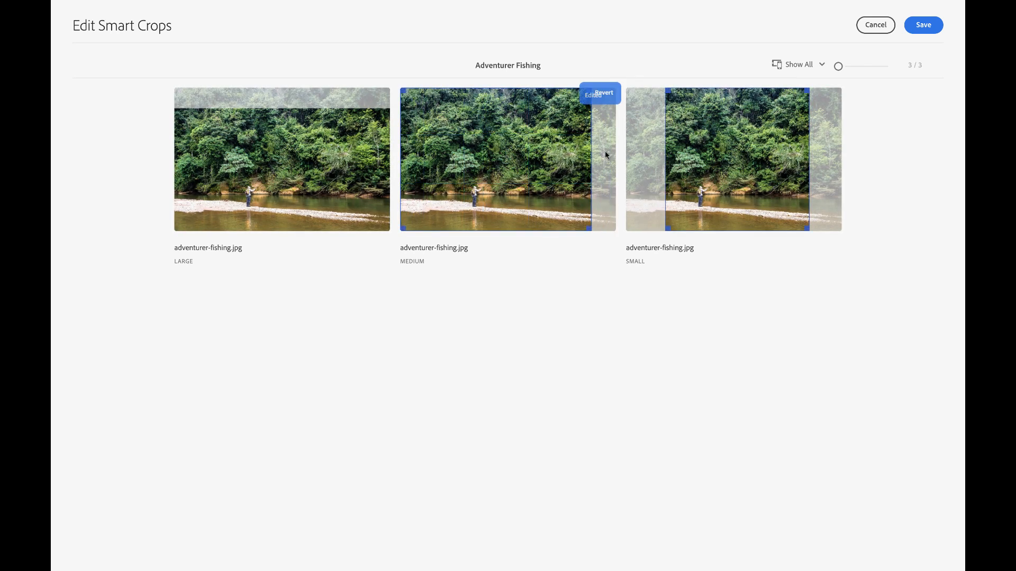
{"action": "left_click", "coordinate": [929, 28]}
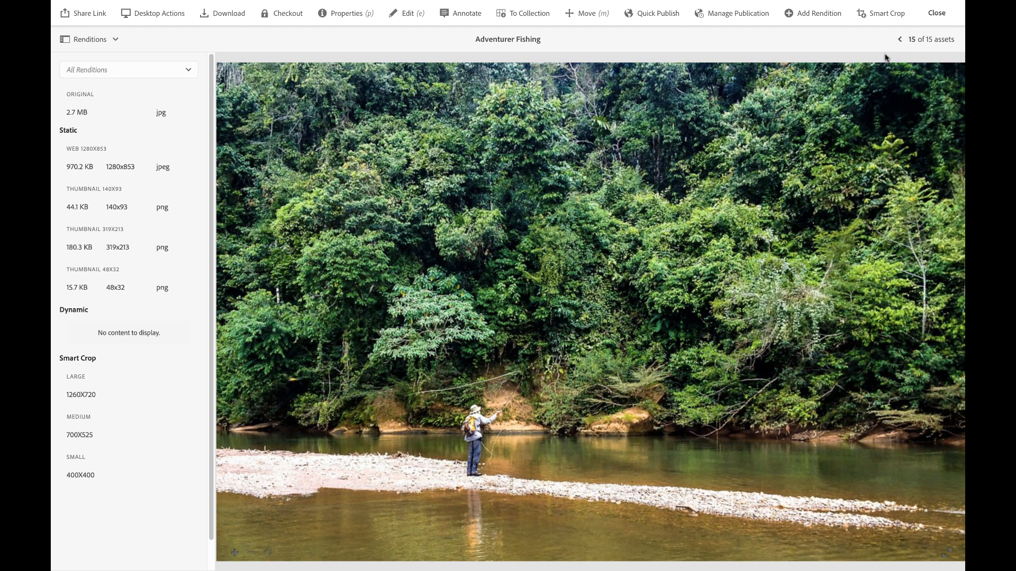
Step: Review the smart tags, Advanced and IPTC metadata in the asset's properties, and leave without saving
{"action": "left_click", "coordinate": [334, 14]}
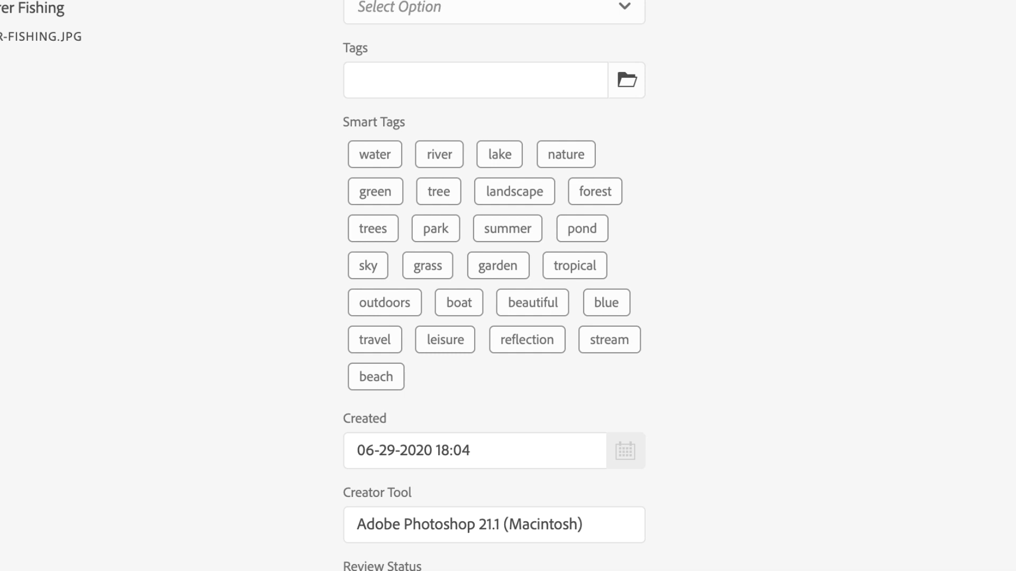
{"action": "left_click", "coordinate": [421, 79]}
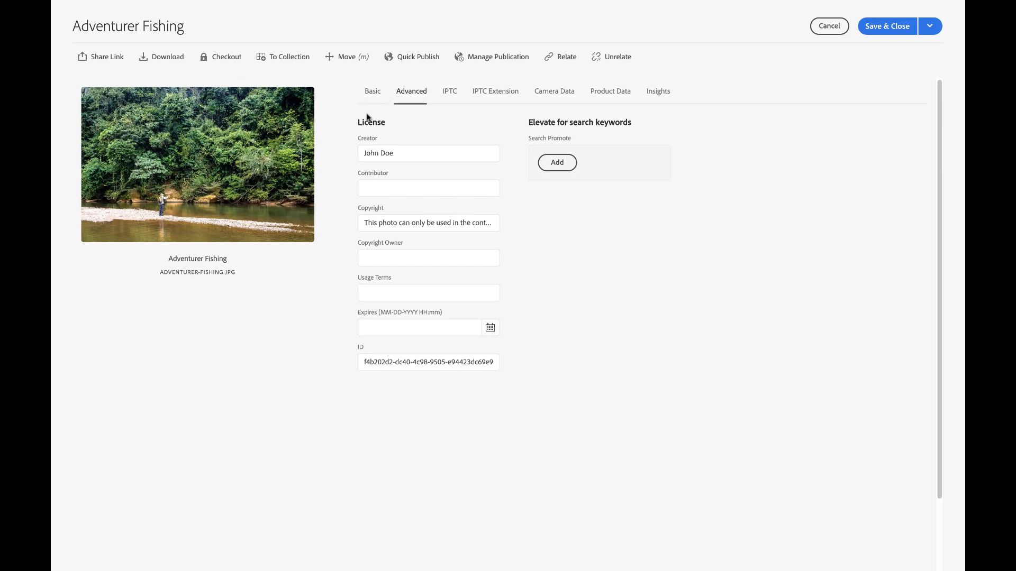
{"action": "left_click", "coordinate": [449, 92]}
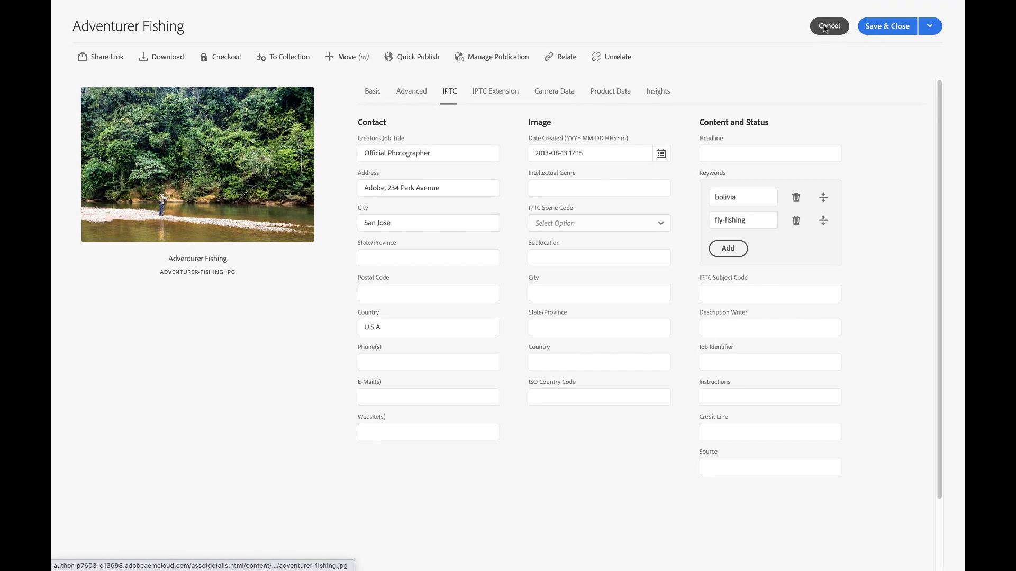
{"action": "left_click", "coordinate": [824, 28]}
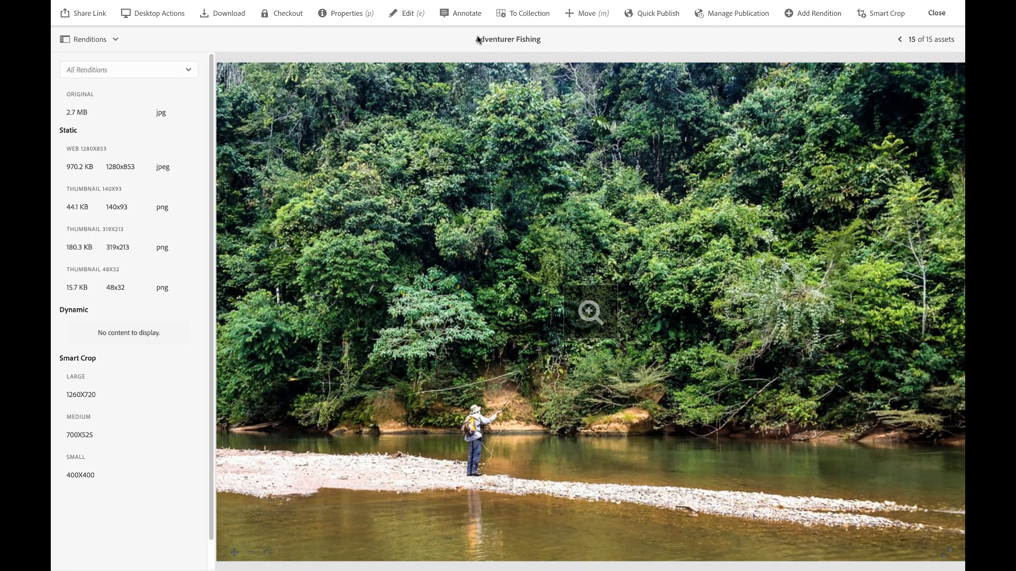
Step: Annotate the image with an arrow pointing at the fisherman and the comment "Please remove this person", and close the annotation view
{"action": "left_click", "coordinate": [458, 16]}
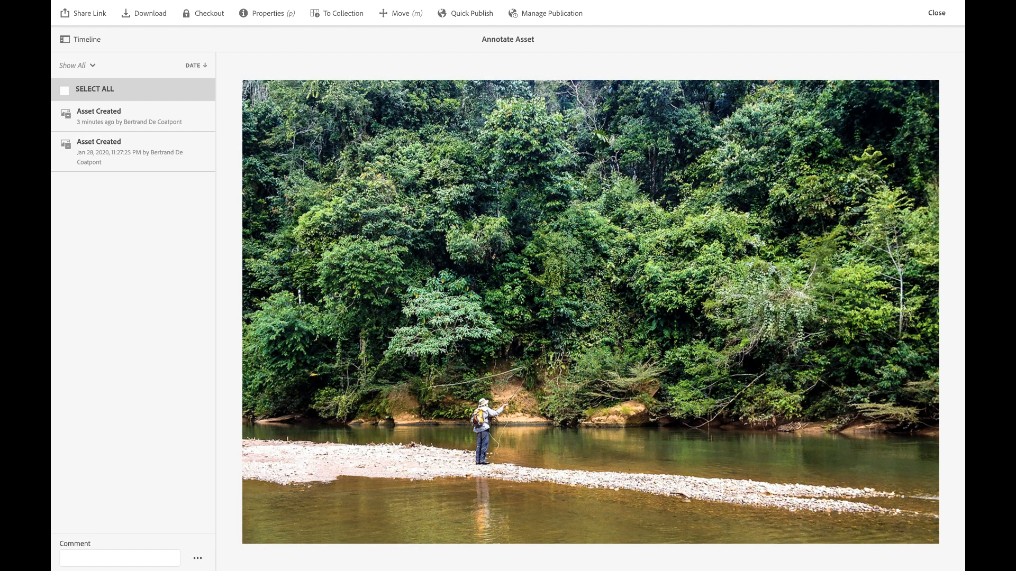
{"action": "mouse_move", "coordinate": [401, 343]}
{"action": "left_mouse_down"}
{"action": "mouse_move", "coordinate": [407, 373]}
{"action": "mouse_move", "coordinate": [474, 408]}
{"action": "left_mouse_up"}
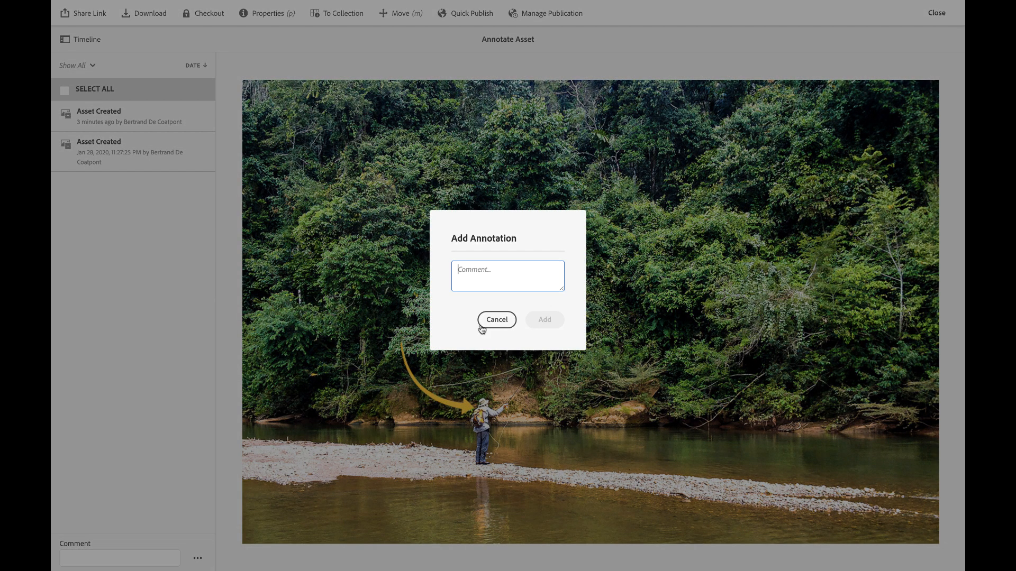
{"action": "type", "text": "Please remove this person"}
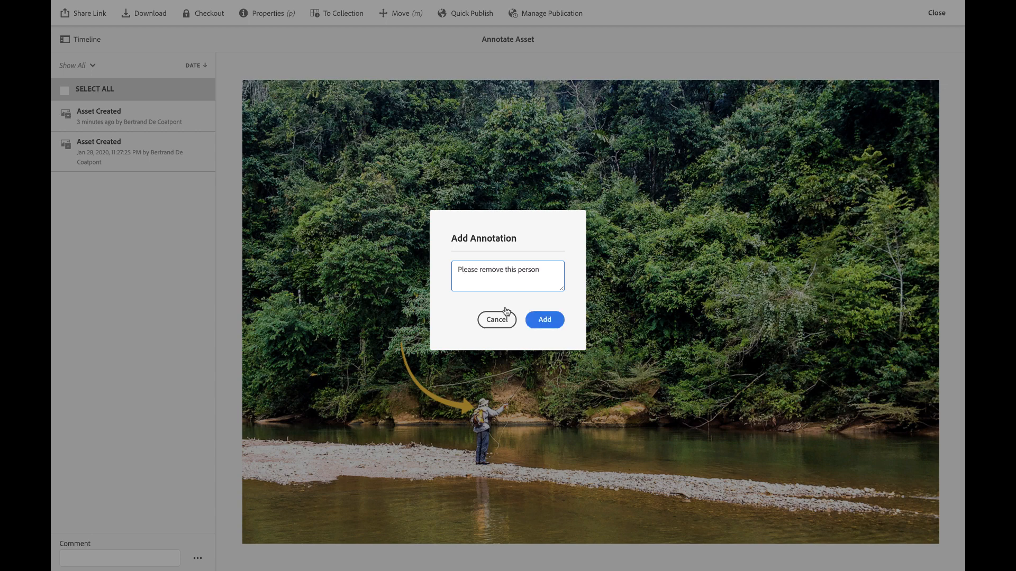
{"action": "left_click", "coordinate": [545, 319]}
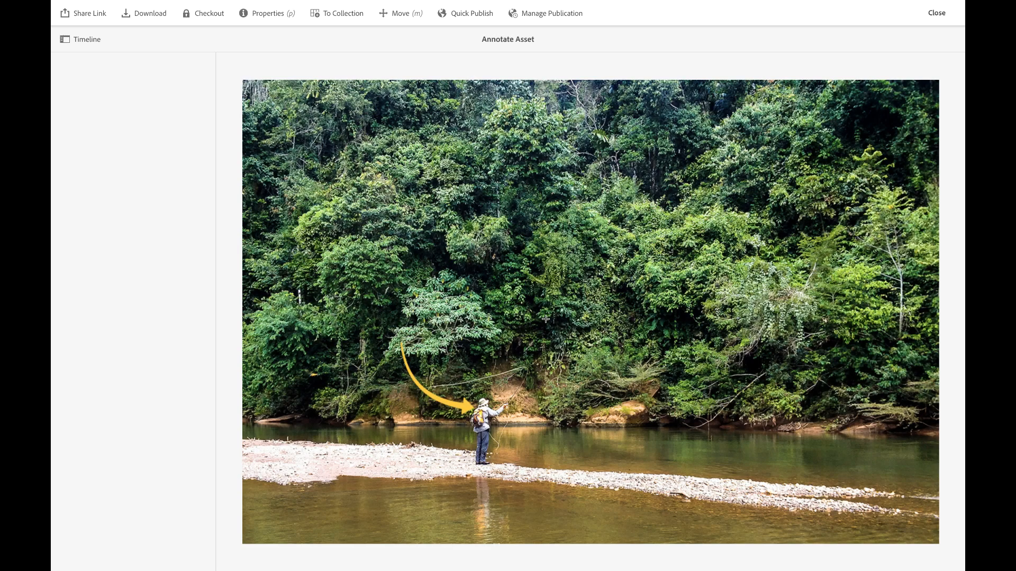
{"action": "left_click", "coordinate": [936, 12]}
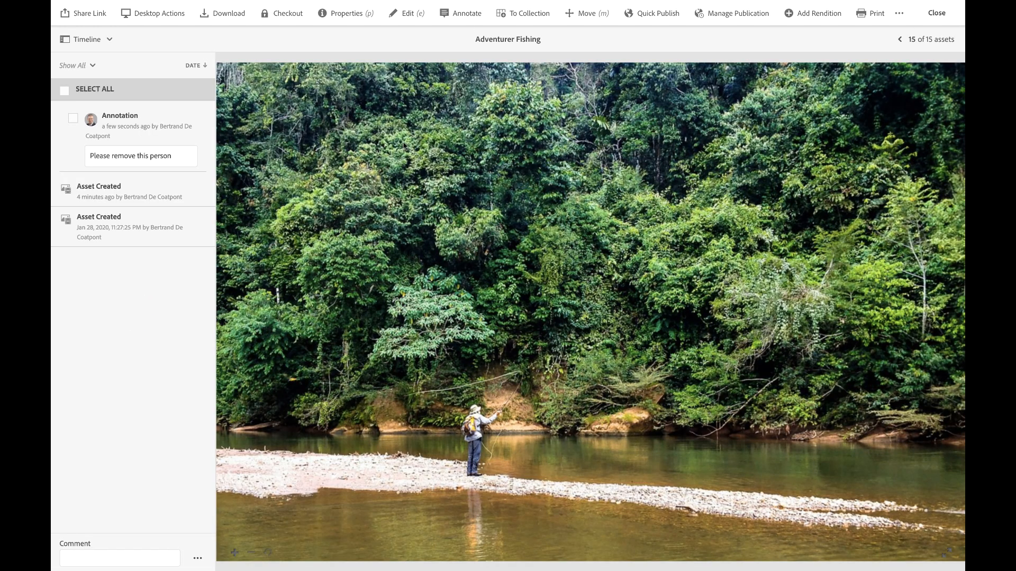
Step: Open the asset in Photoshop, select the fisherman with the Object Selection Tool, and replace him with a Content-Aware fill at 100% opacity
{"action": "left_click", "coordinate": [170, 14]}
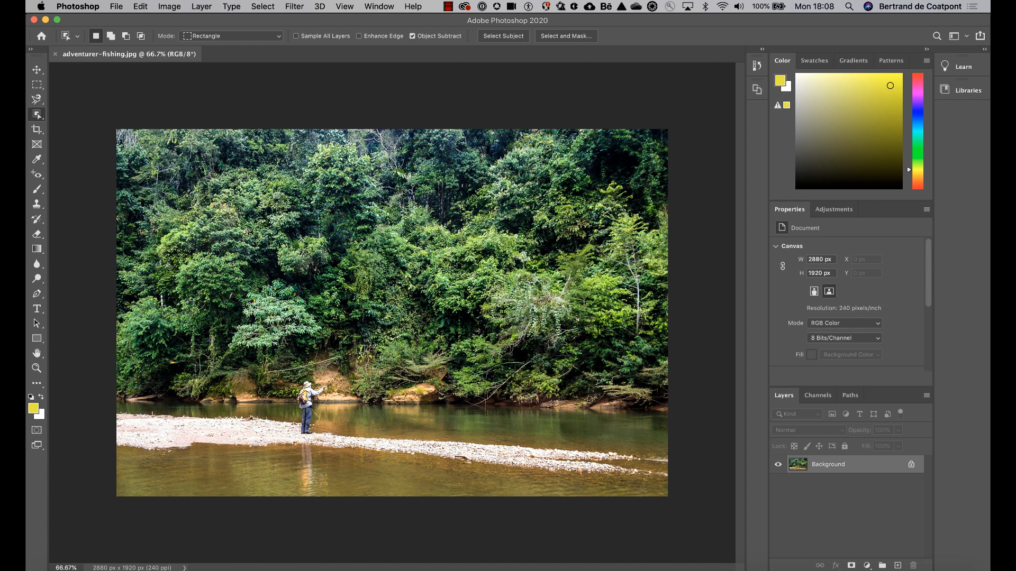
{"action": "right_click", "coordinate": [39, 116]}
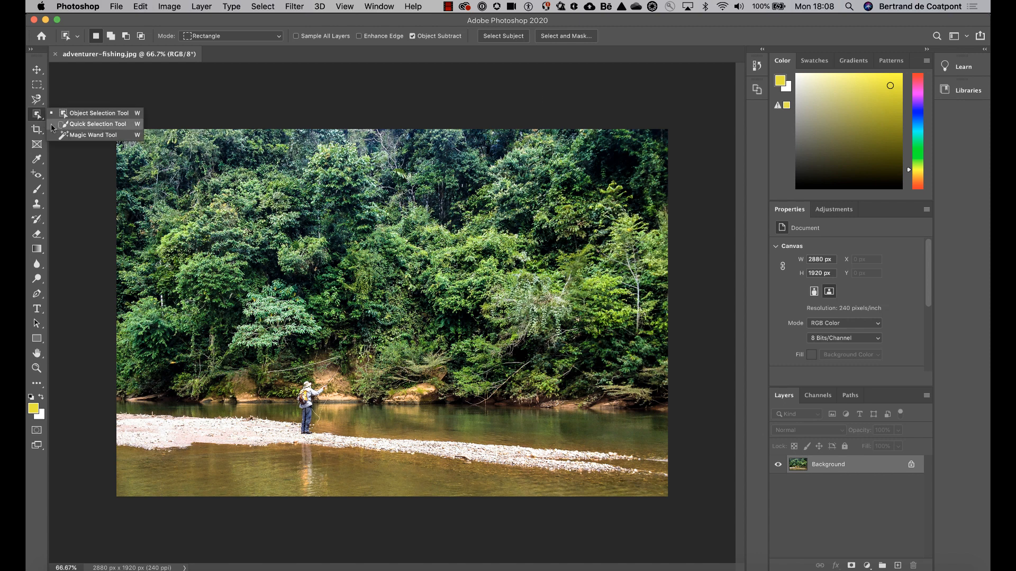
{"action": "left_click", "coordinate": [80, 114]}
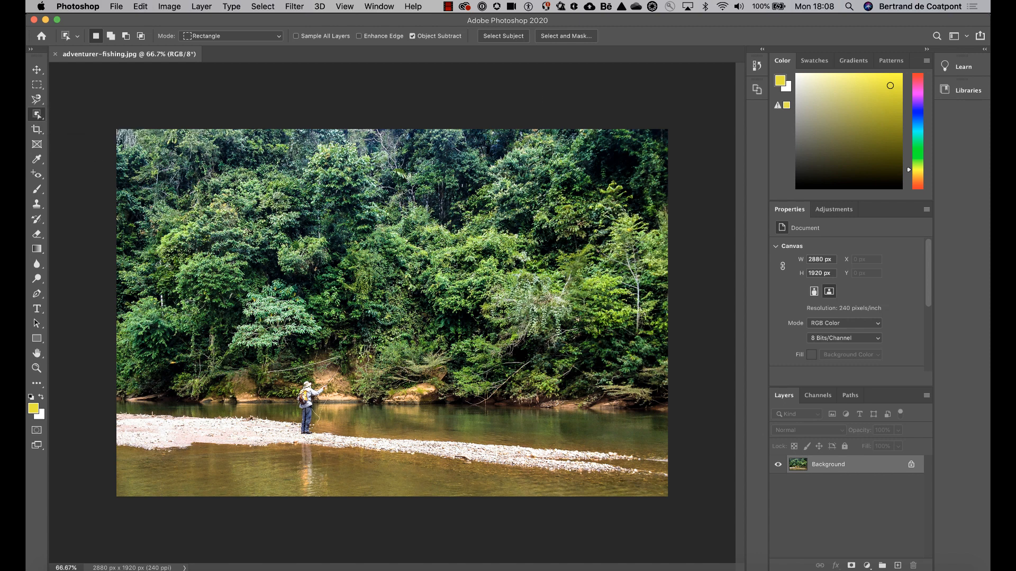
{"action": "left_click_drag", "start_coordinate": [269, 347], "coordinate": [350, 449]}
{"action": "key", "text": "shift+BackSpace"}
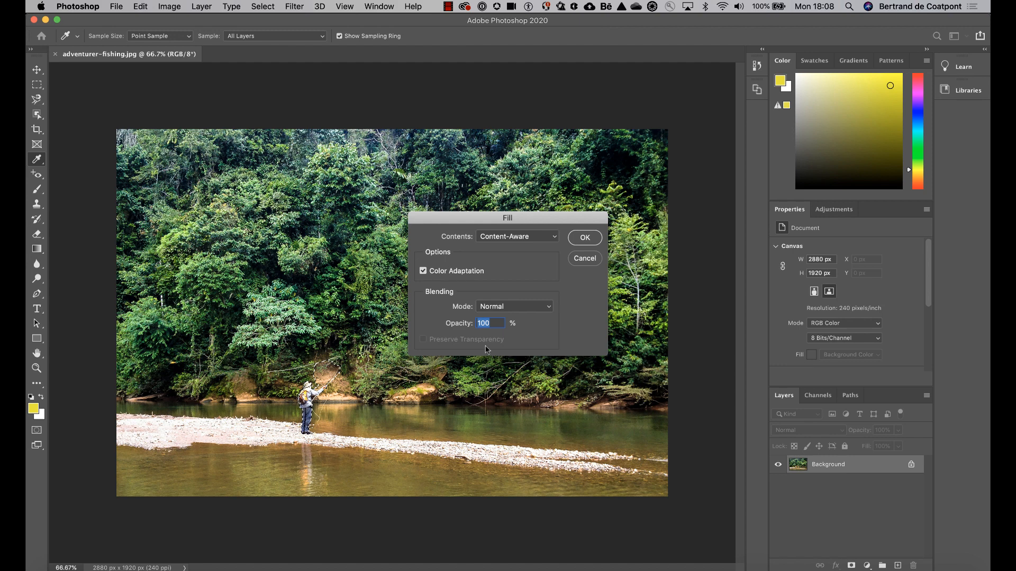
{"action": "left_click", "coordinate": [586, 237]}
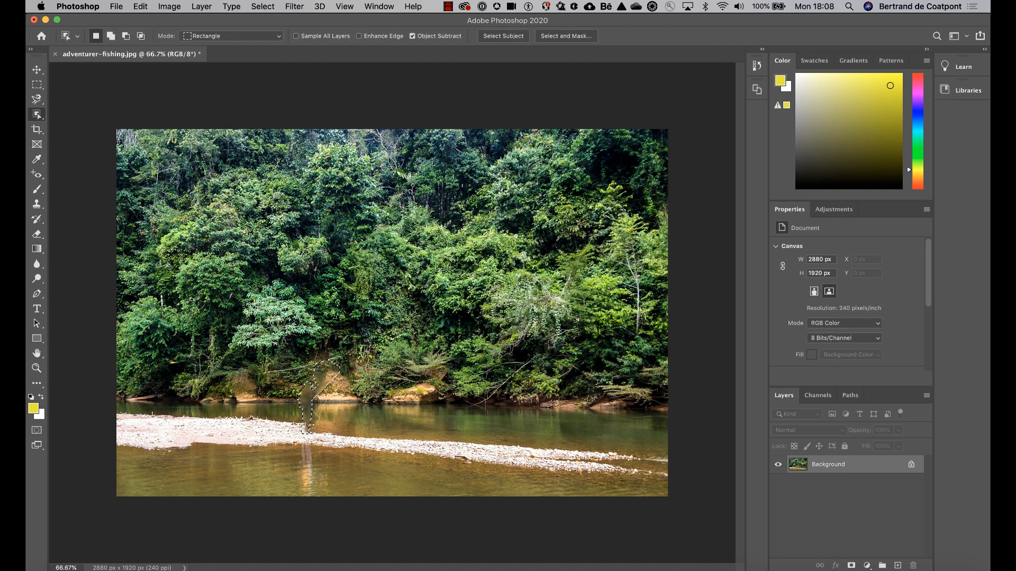
Step: Save the retouched image, switch to the Adobe Experience Manager desktop app, and upload Adventurer Fishing's changes with the comment "Person removed"
{"action": "left_click", "coordinate": [116, 6]}
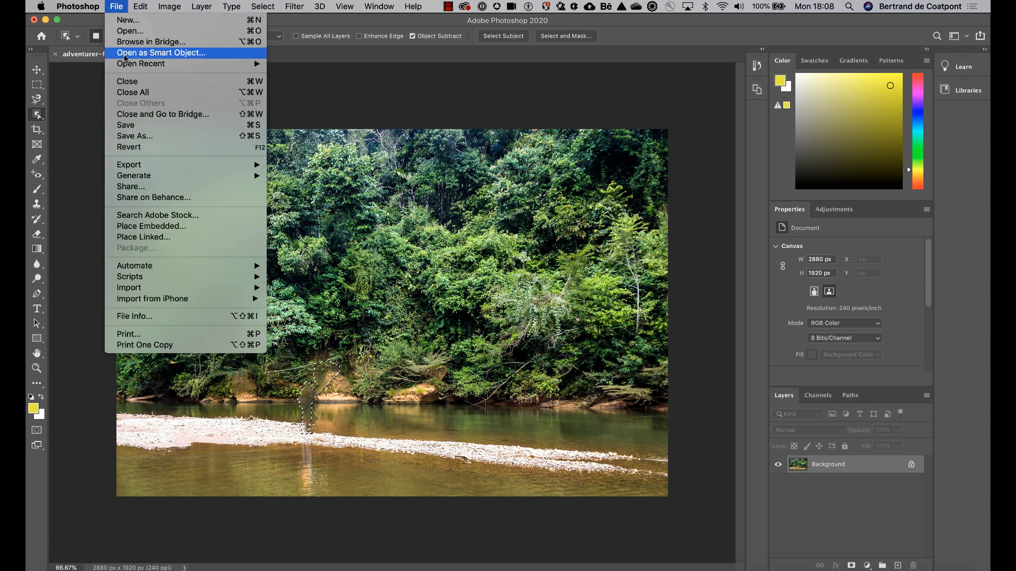
{"action": "left_click", "coordinate": [133, 125]}
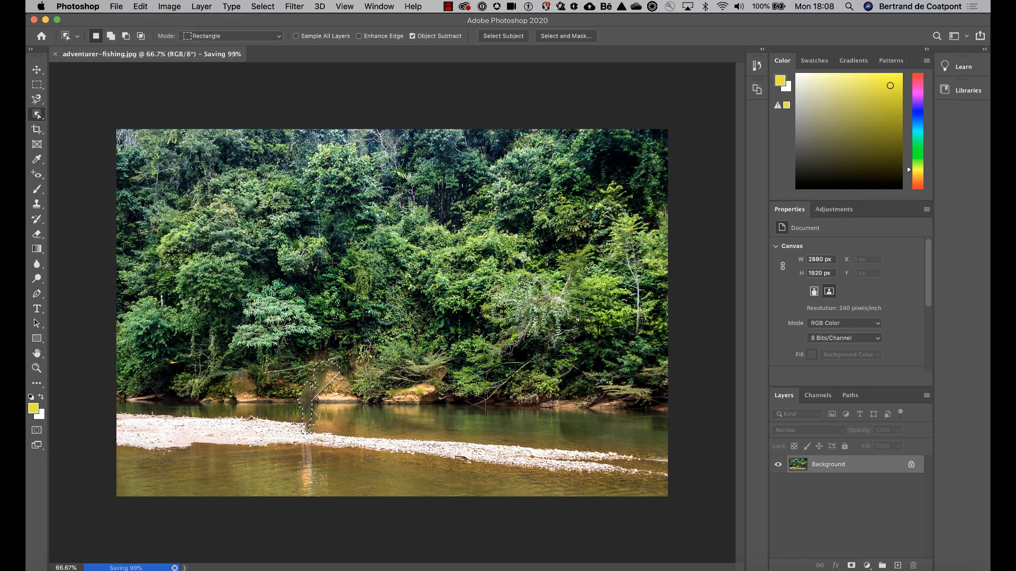
{"action": "left_click", "coordinate": [651, 7]}
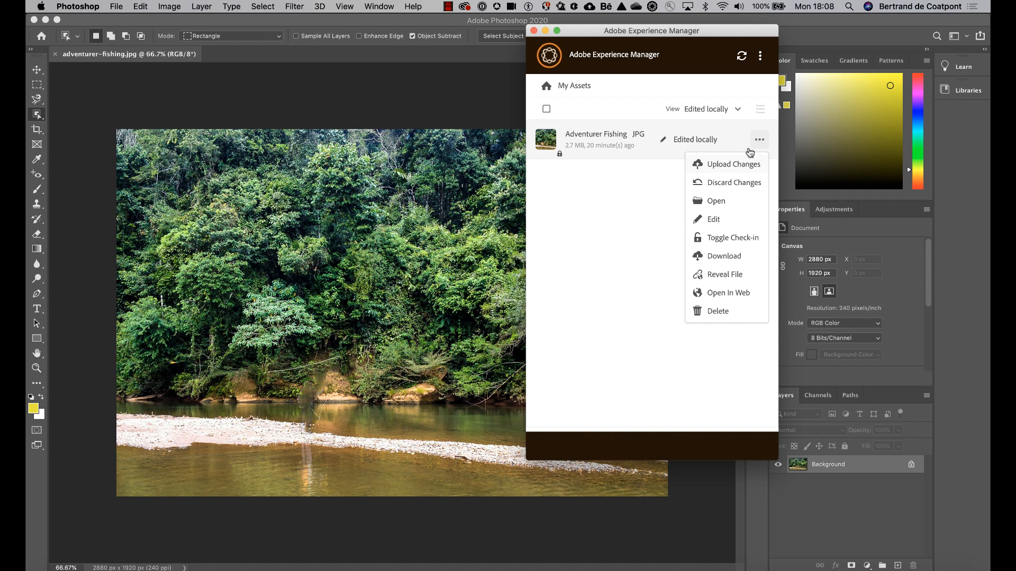
{"action": "left_click", "coordinate": [722, 165]}
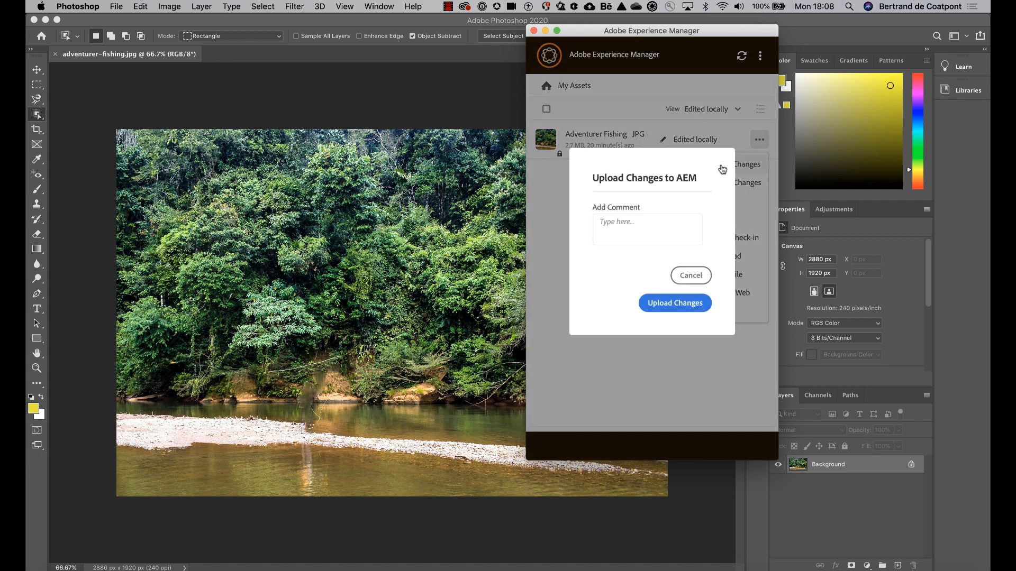
{"action": "left_click", "coordinate": [659, 217]}
{"action": "type", "text": "Person removed"}
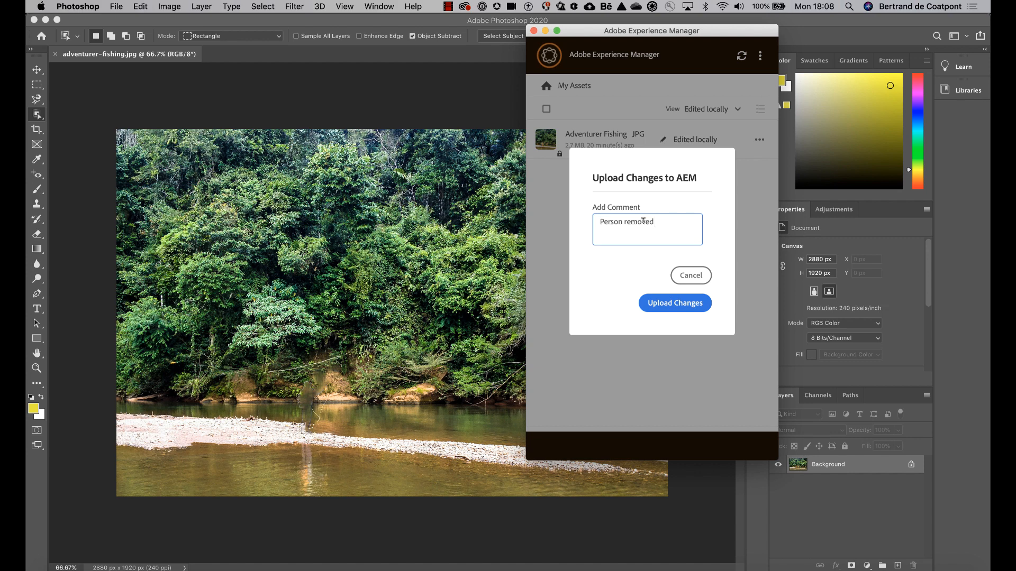
{"action": "left_click", "coordinate": [664, 302]}
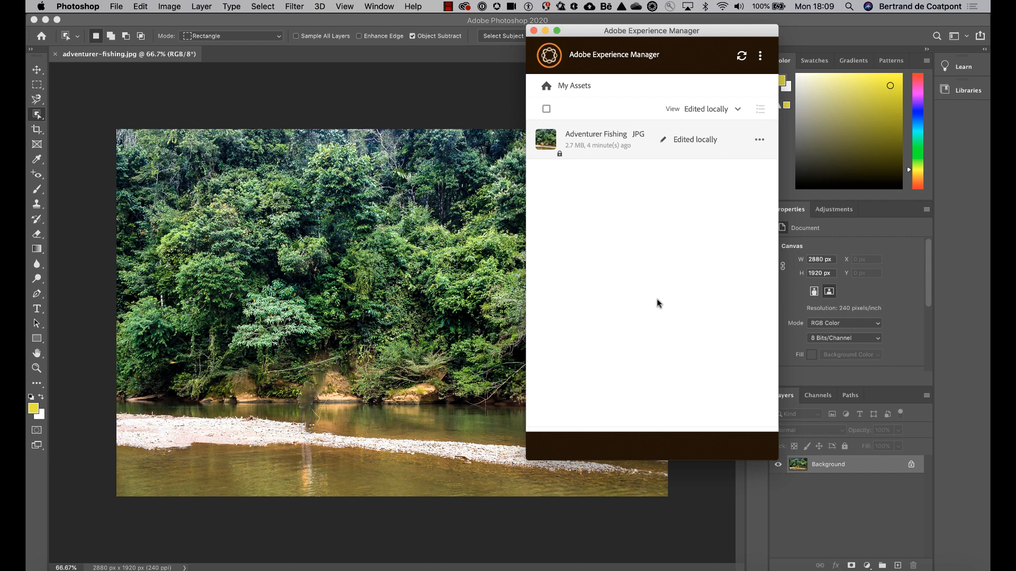
{"action": "left_click", "coordinate": [759, 140]}
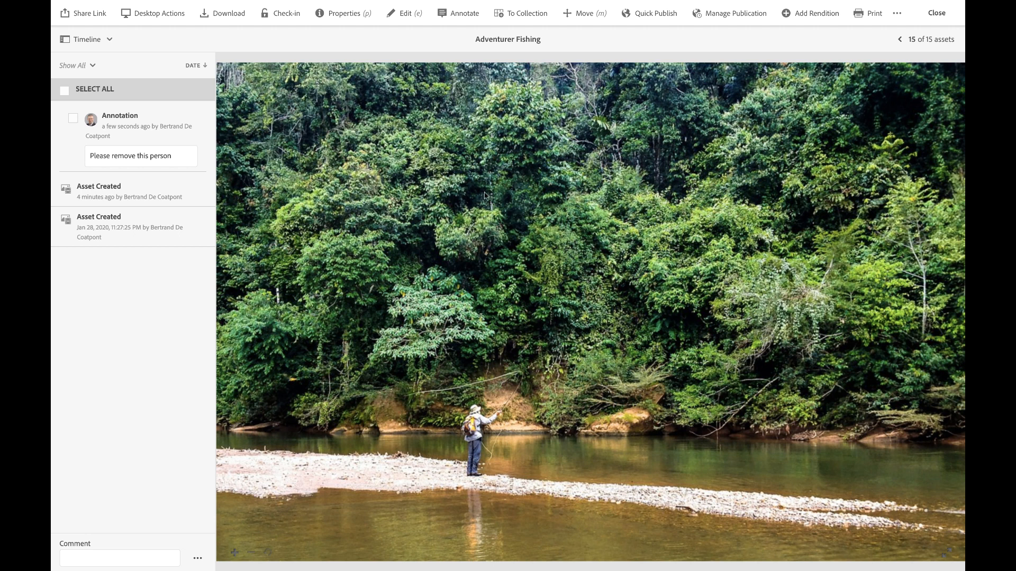
Step: Switch to the Adventurer Fishing asset in the AEM web interface and filter its timeline to Versions
{"action": "left_click", "coordinate": [91, 67]}
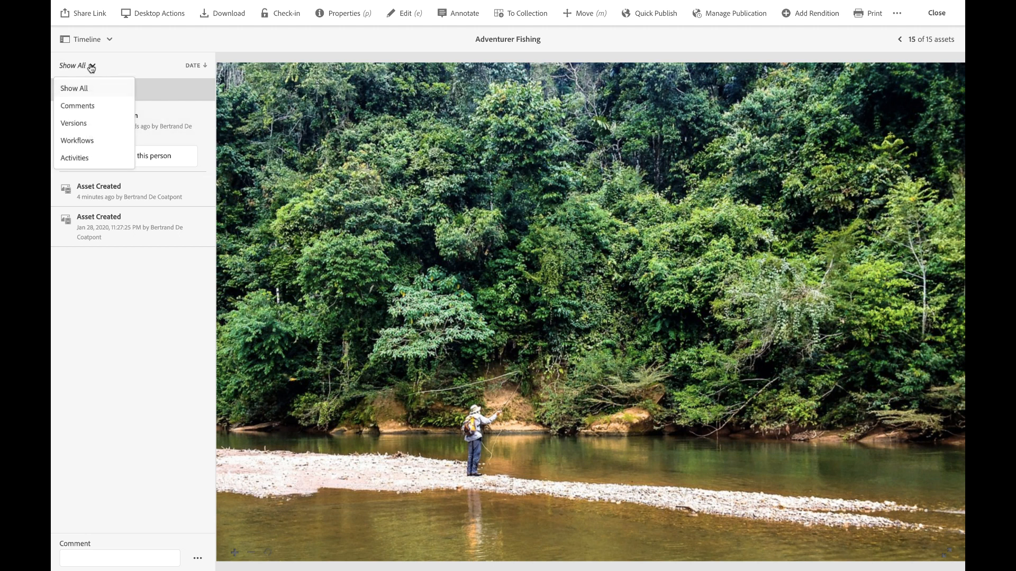
{"action": "left_click", "coordinate": [74, 122]}
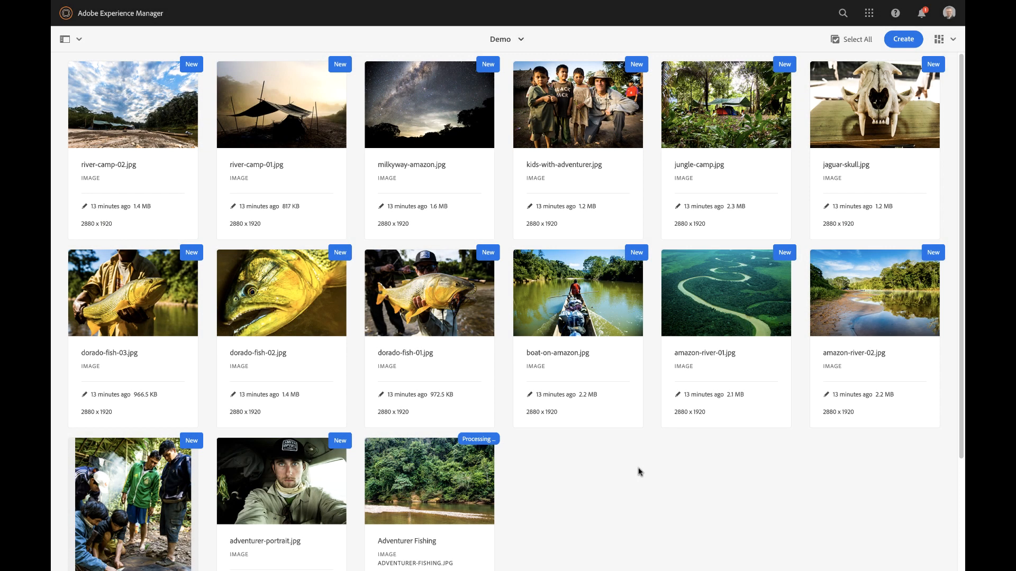
Step: Create a content fragment in the Demo folder from the Article template, titled "Fly fishing the Amazon", and open it for editing
{"action": "mouse_move", "coordinate": [906, 78]}
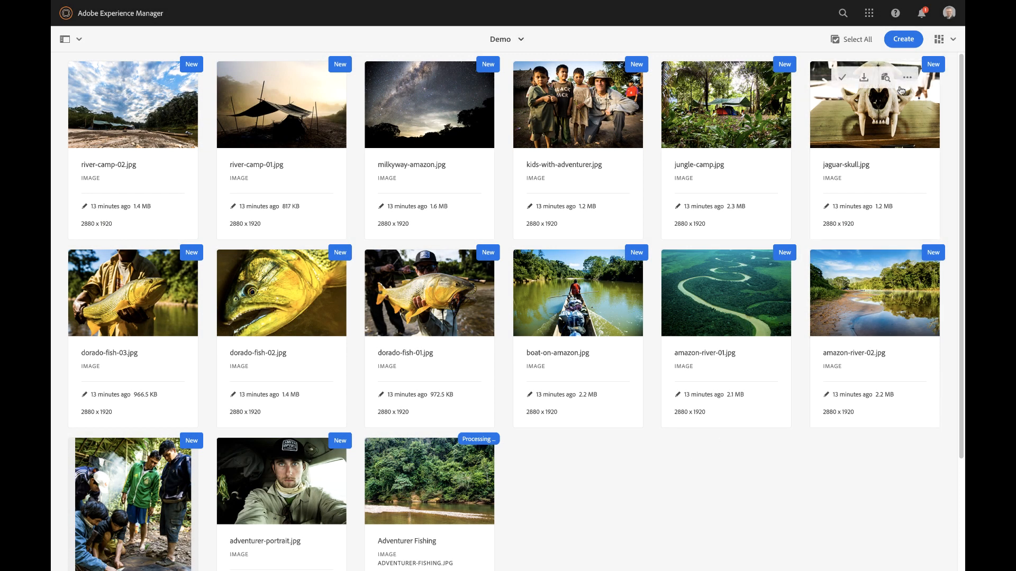
{"action": "left_click", "coordinate": [904, 39]}
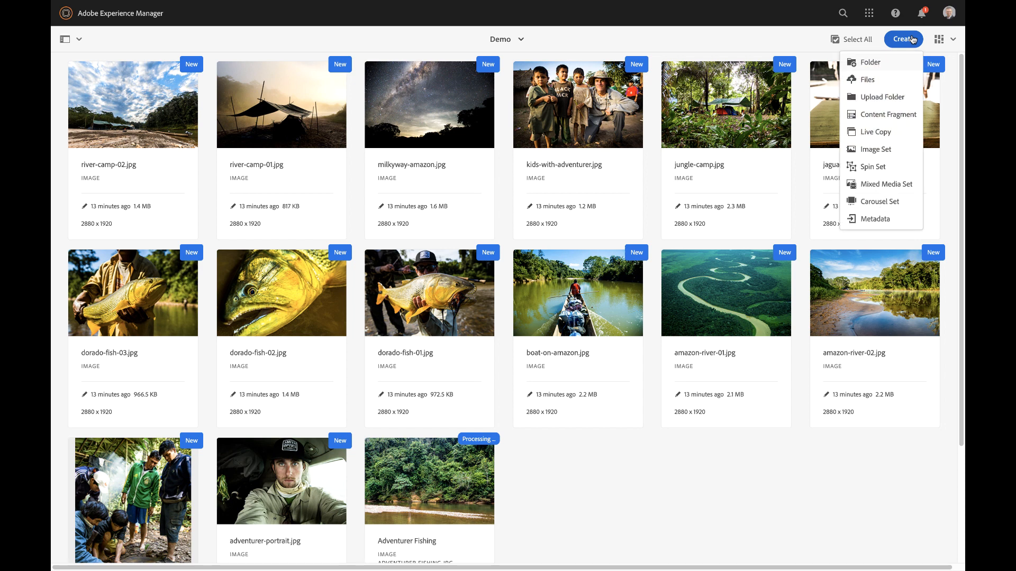
{"action": "left_click", "coordinate": [876, 115]}
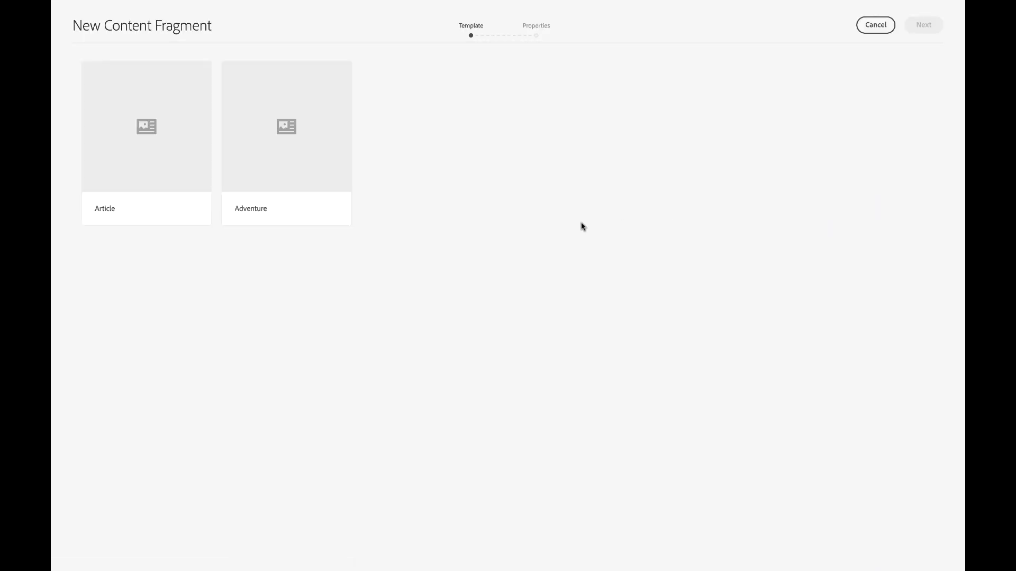
{"action": "left_click", "coordinate": [170, 150]}
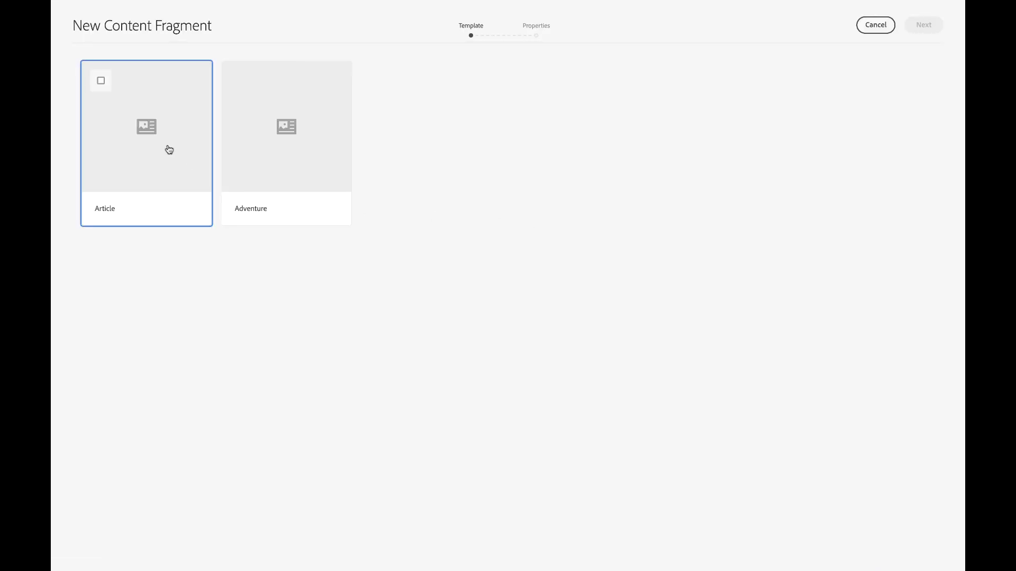
{"action": "left_click", "coordinate": [923, 25]}
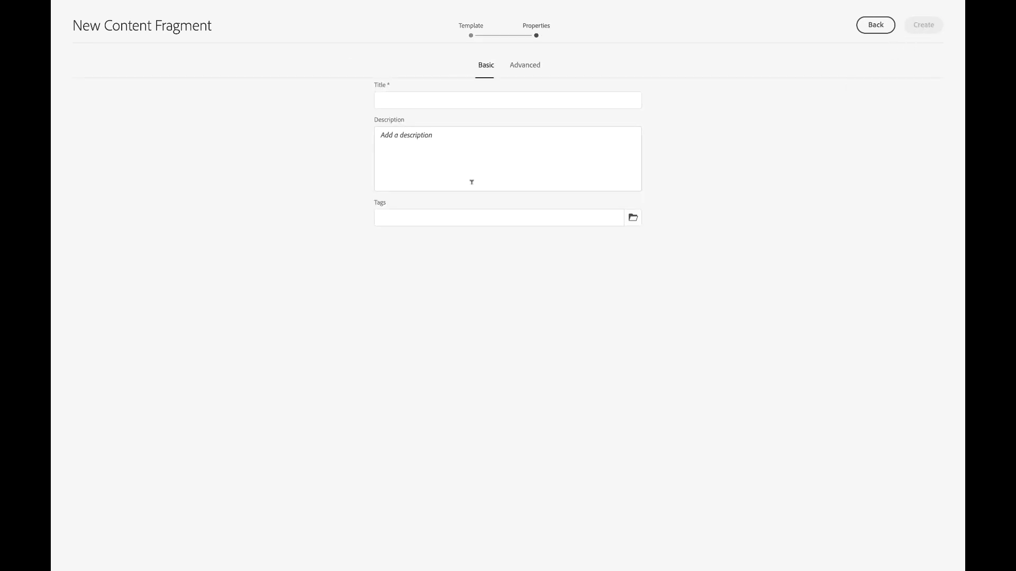
{"action": "type", "text": "Fly fishing the Amazon"}
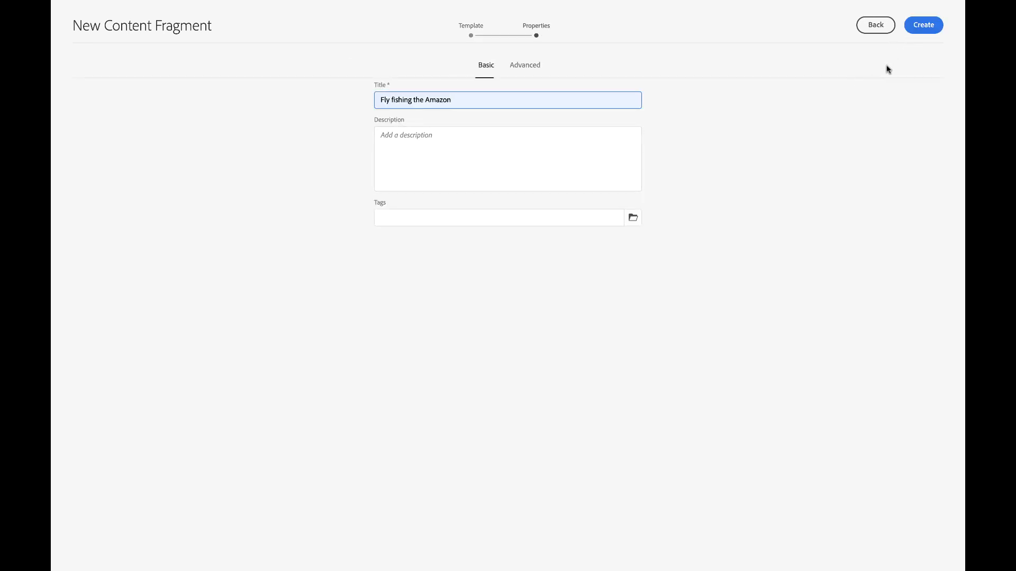
{"action": "left_click", "coordinate": [924, 25]}
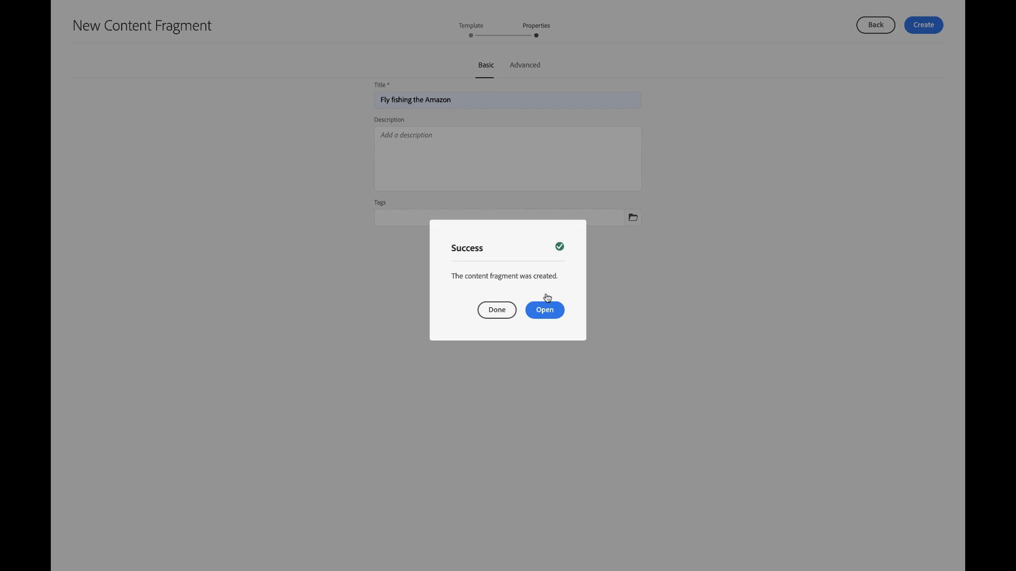
{"action": "left_click", "coordinate": [548, 310]}
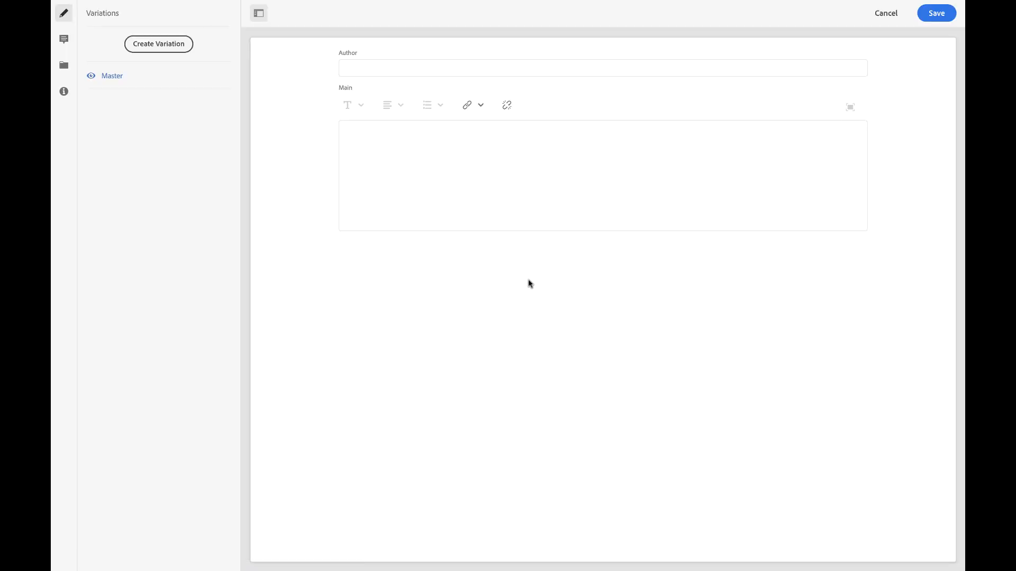
Step: Paste the Amazon trip article text into the fragment's Main field, enter the author's name, and save the fragment
{"action": "left_click", "coordinate": [518, 179]}
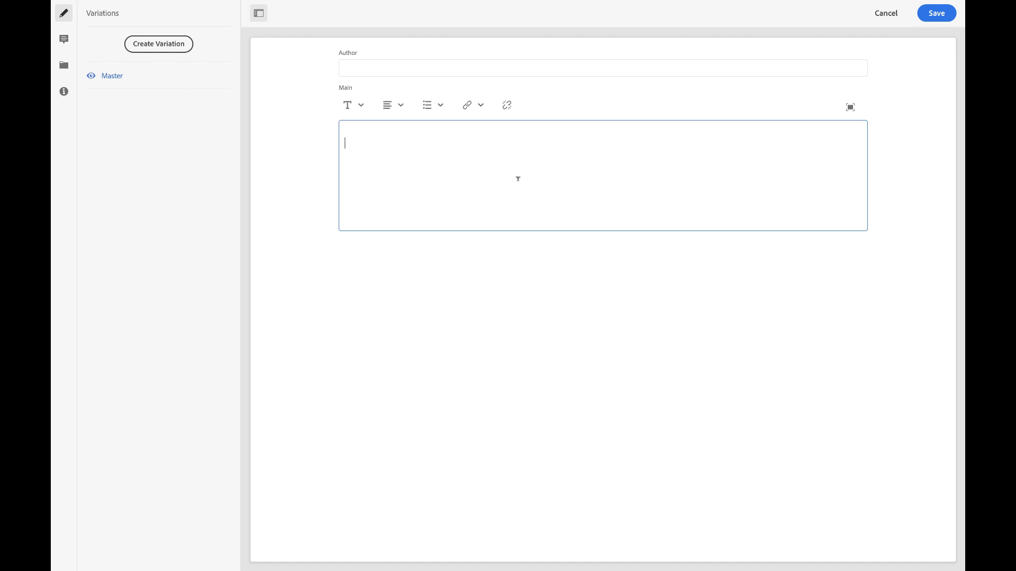
{"action": "key", "text": "ctrl+v"}
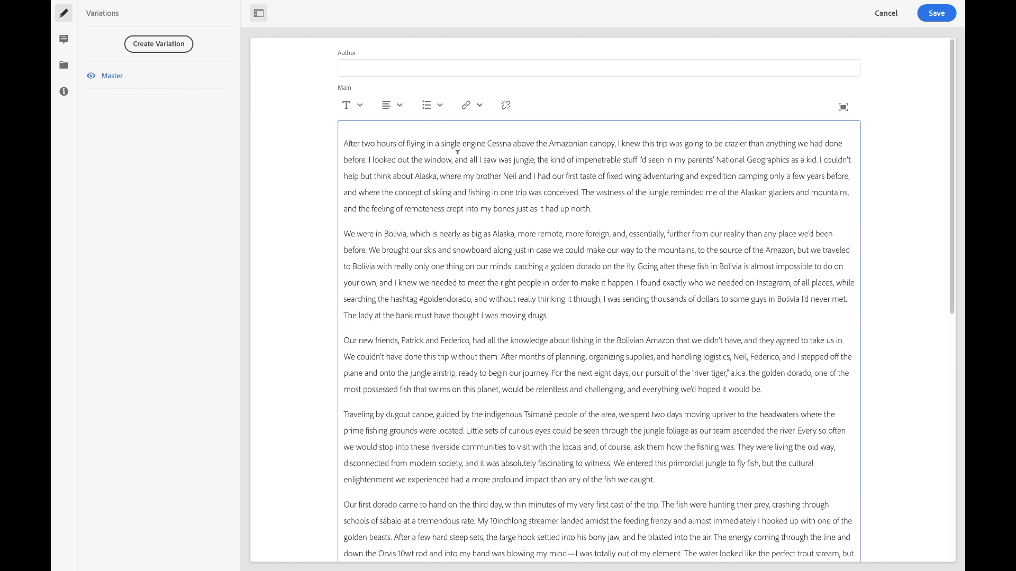
{"action": "left_click", "coordinate": [398, 67]}
{"action": "type", "text": "Matthias"}
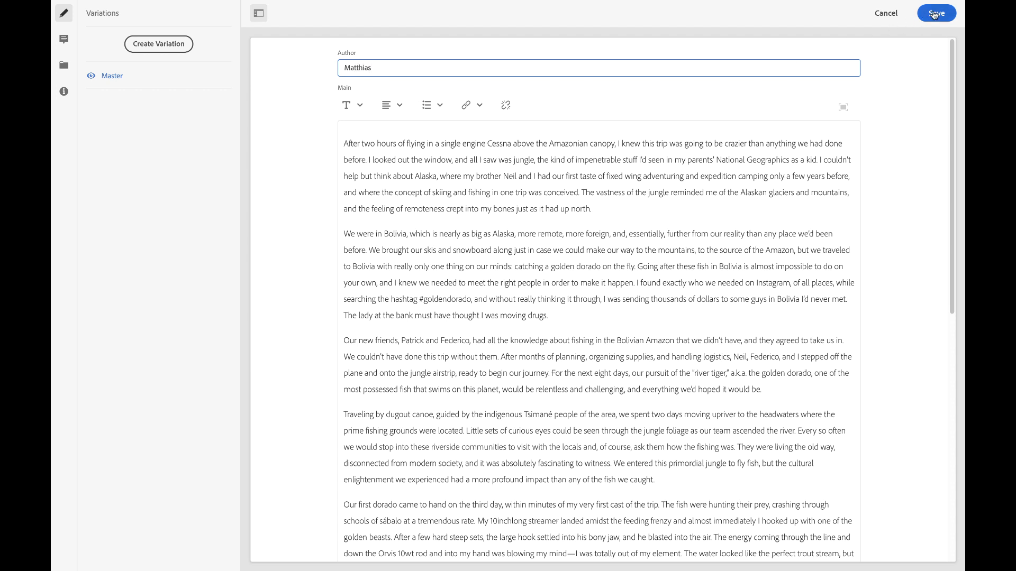
{"action": "left_click", "coordinate": [934, 15]}
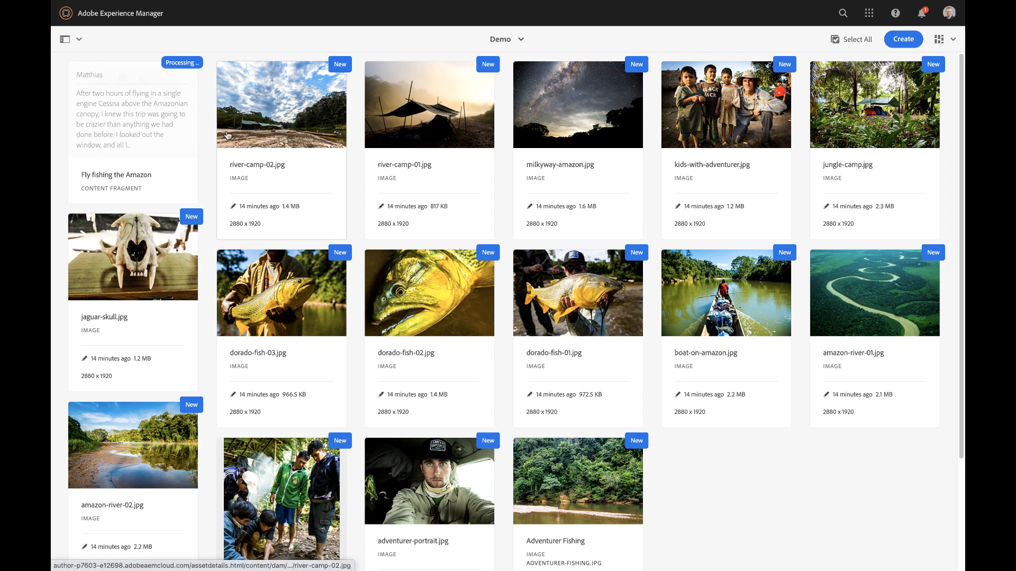
Step: Go to Sites and browse to WKND Site > Language Masters > English > Magazine
{"action": "left_click", "coordinate": [59, 11]}
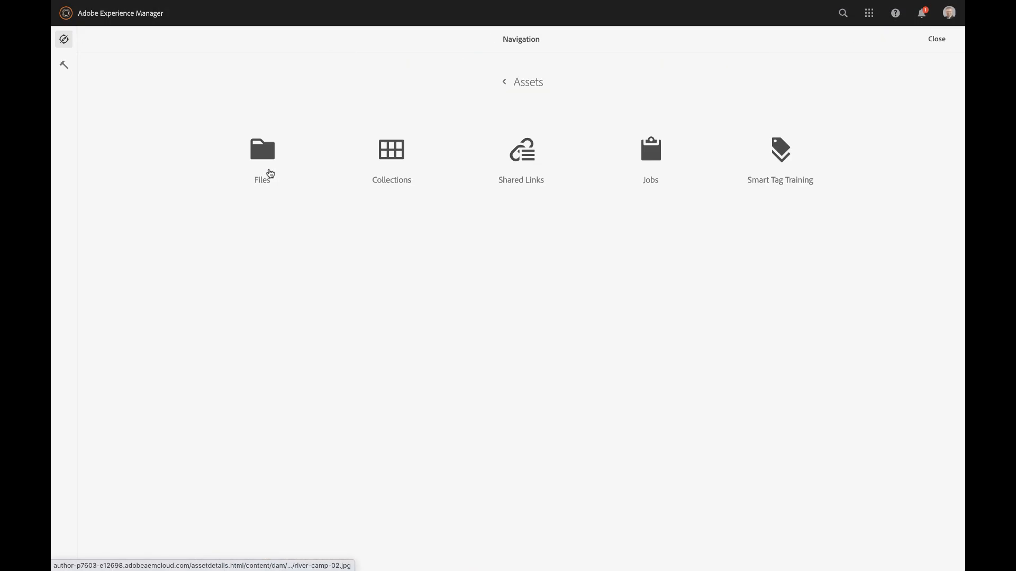
{"action": "left_click", "coordinate": [509, 87]}
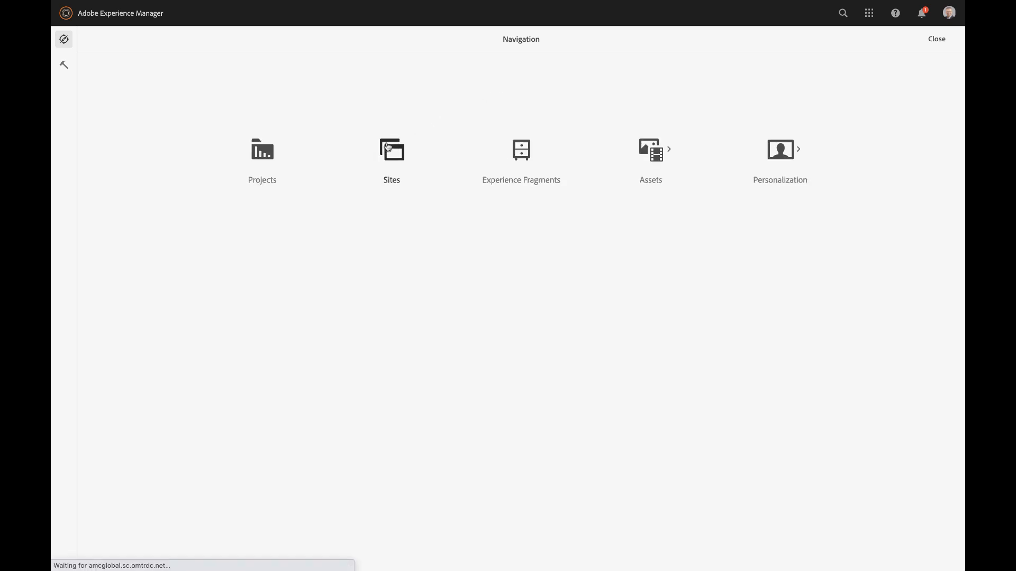
{"action": "left_click", "coordinate": [389, 148]}
{"action": "left_click", "coordinate": [150, 118]}
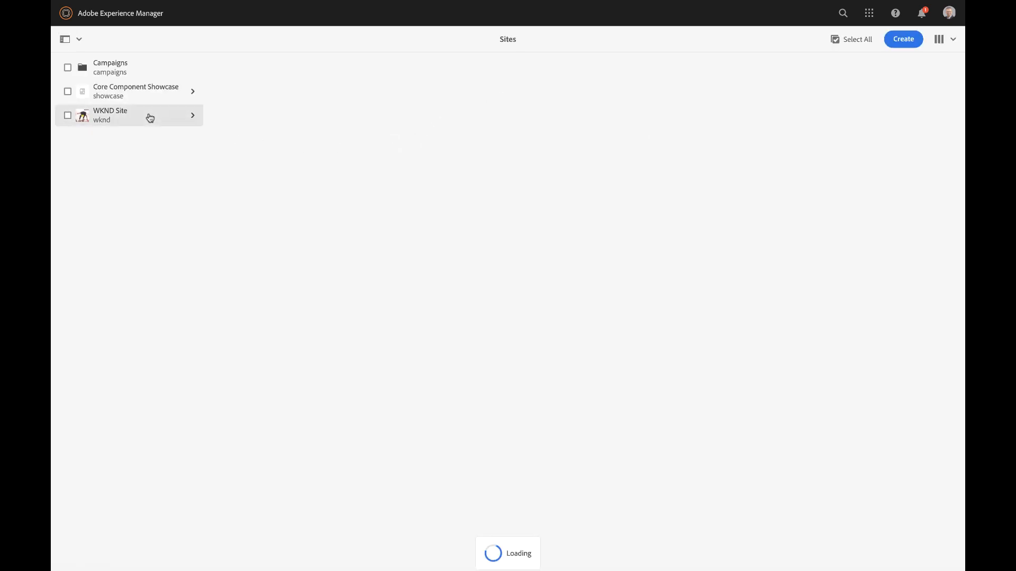
{"action": "left_click", "coordinate": [313, 68]}
{"action": "left_click", "coordinate": [433, 72]}
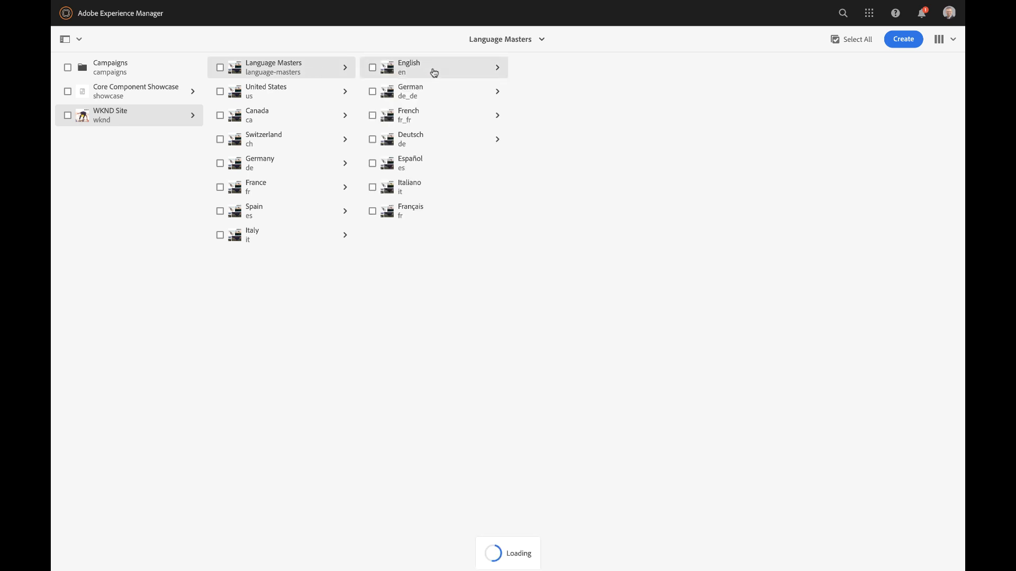
{"action": "left_click", "coordinate": [592, 94]}
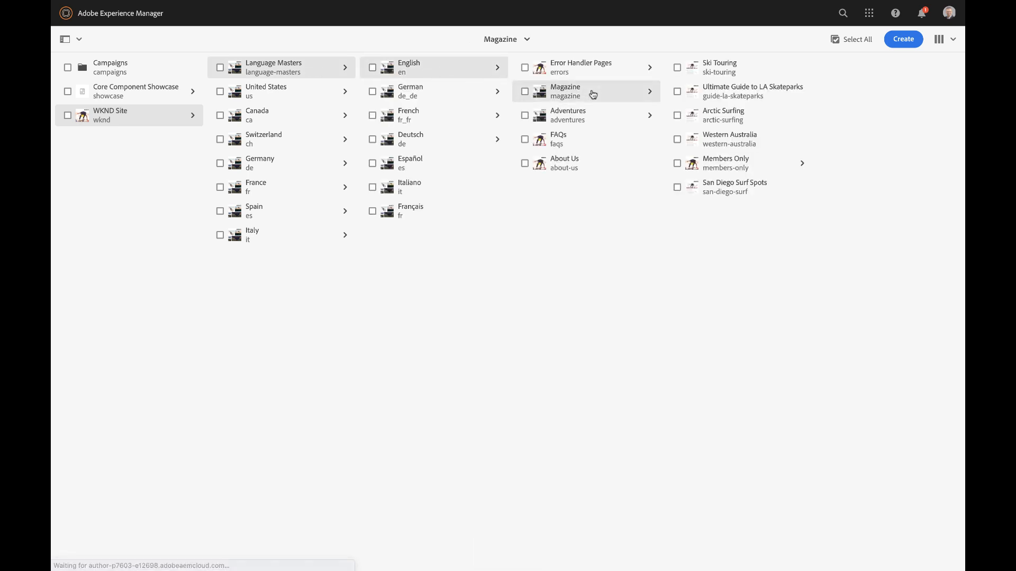
Step: Create a page under Magazine from the Article Page Template, titled "Fly fishing the Amazon", and open it
{"action": "left_click", "coordinate": [899, 45]}
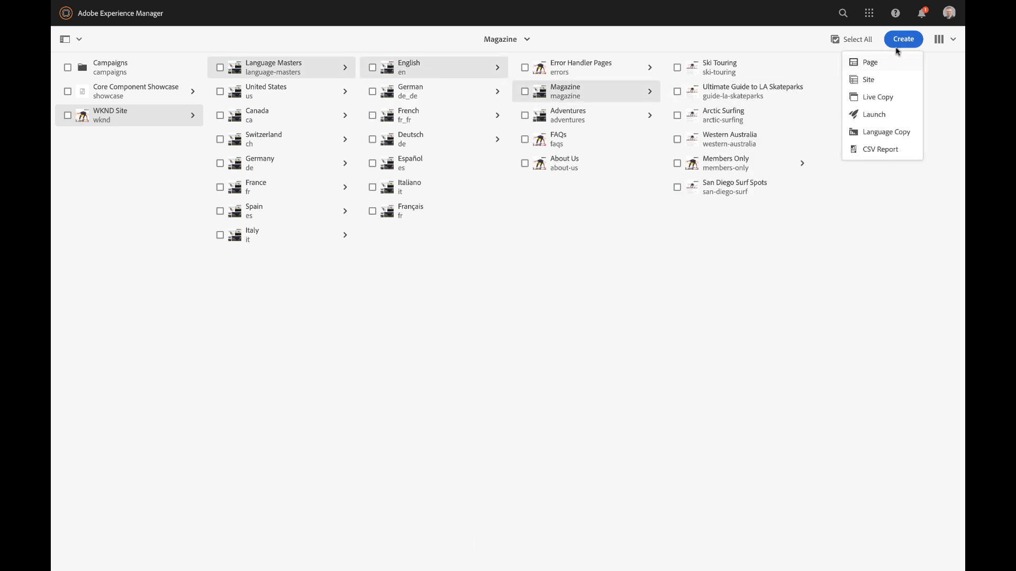
{"action": "left_click", "coordinate": [867, 63]}
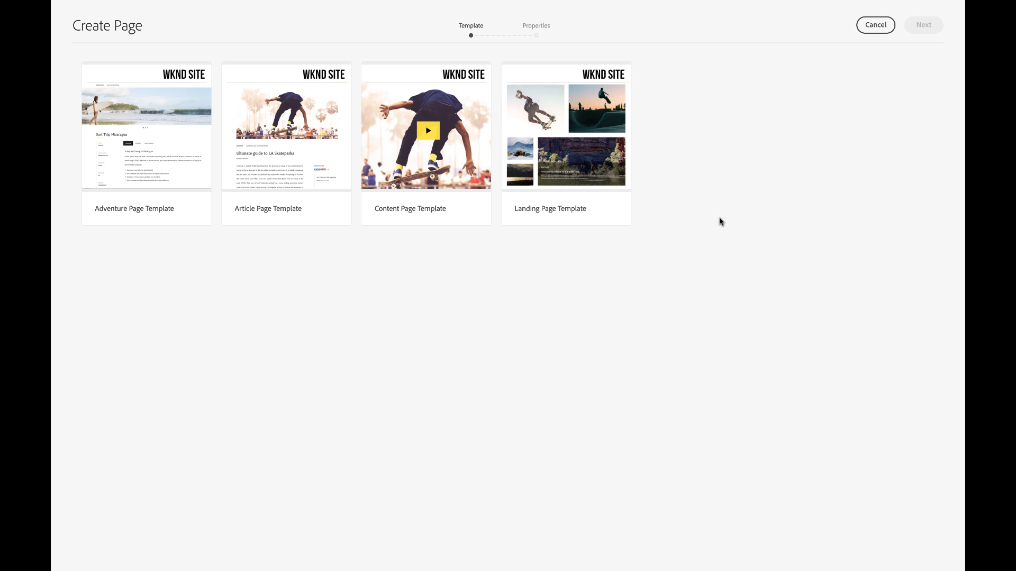
{"action": "left_click", "coordinate": [296, 146]}
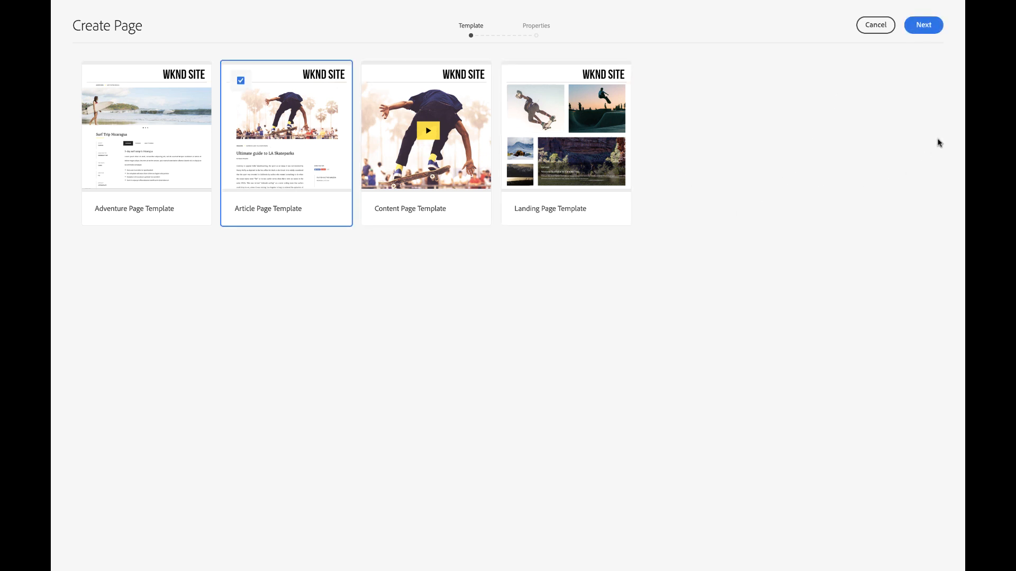
{"action": "left_click", "coordinate": [926, 28]}
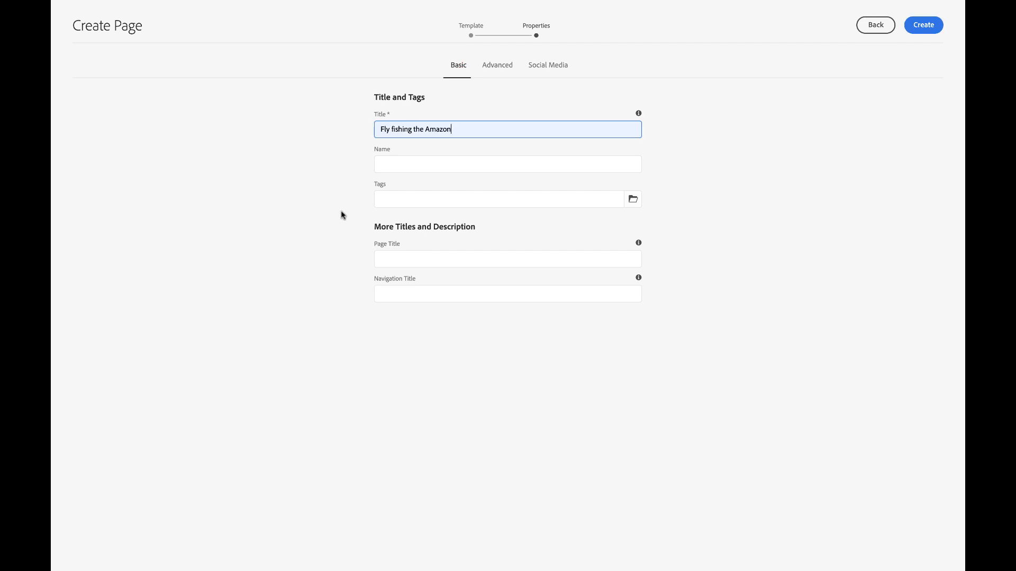
{"action": "left_click", "coordinate": [913, 32]}
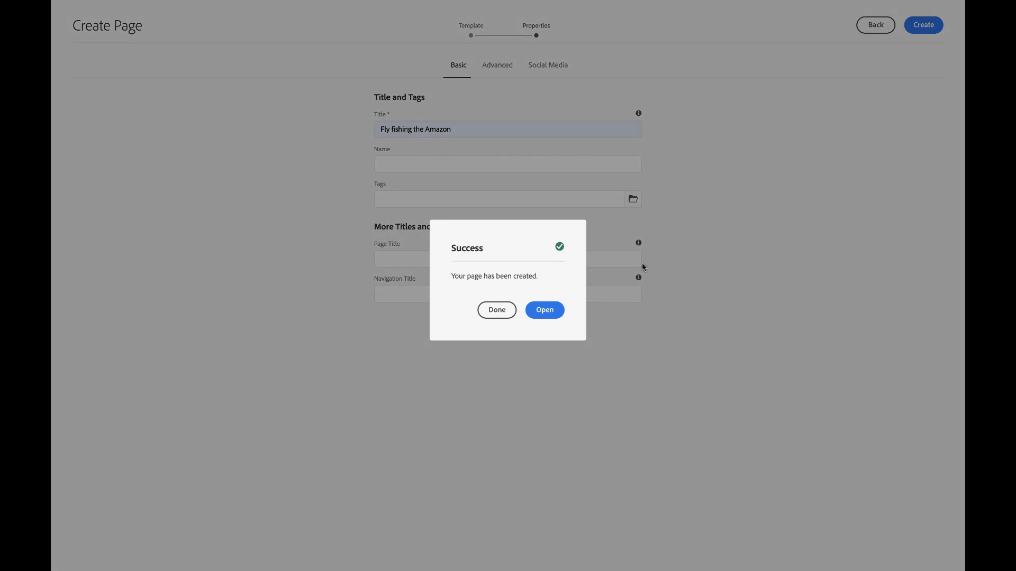
{"action": "left_click", "coordinate": [533, 313]}
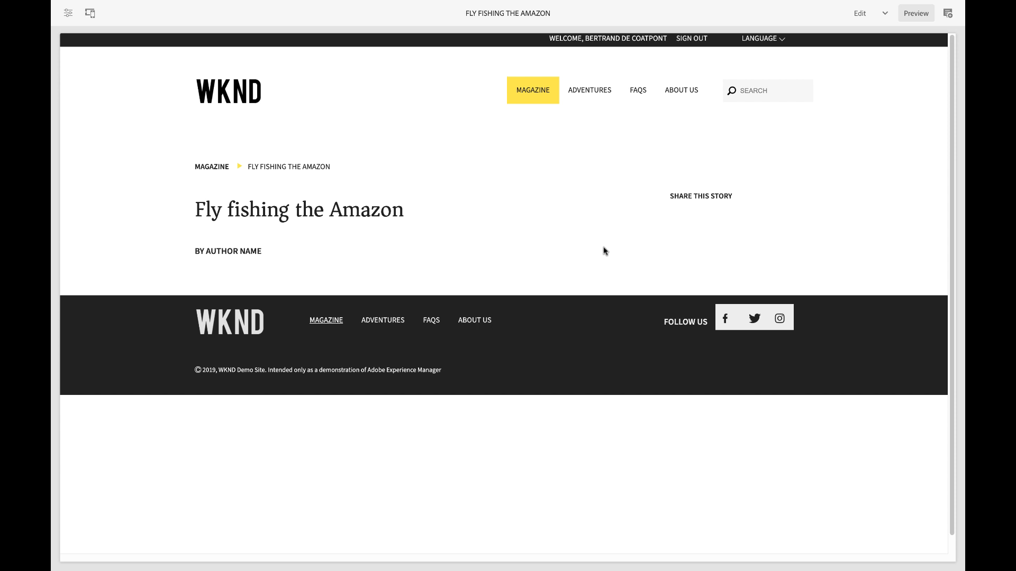
Step: Switch the page to editing and place the "Fly fishing the Amazon" content fragment from the assets into the page's Content Fragment placeholder
{"action": "left_click", "coordinate": [862, 14]}
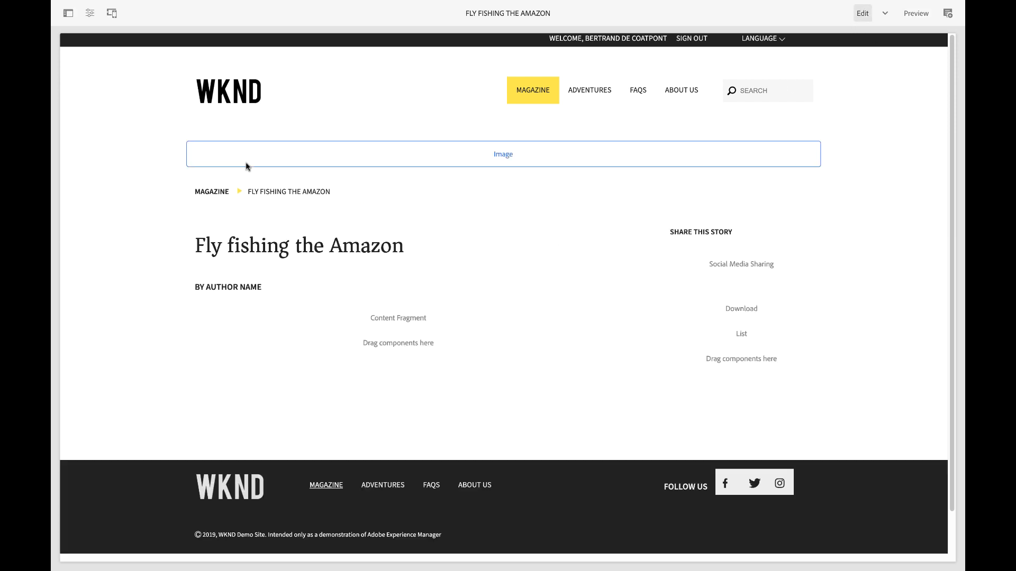
{"action": "left_click", "coordinate": [67, 12]}
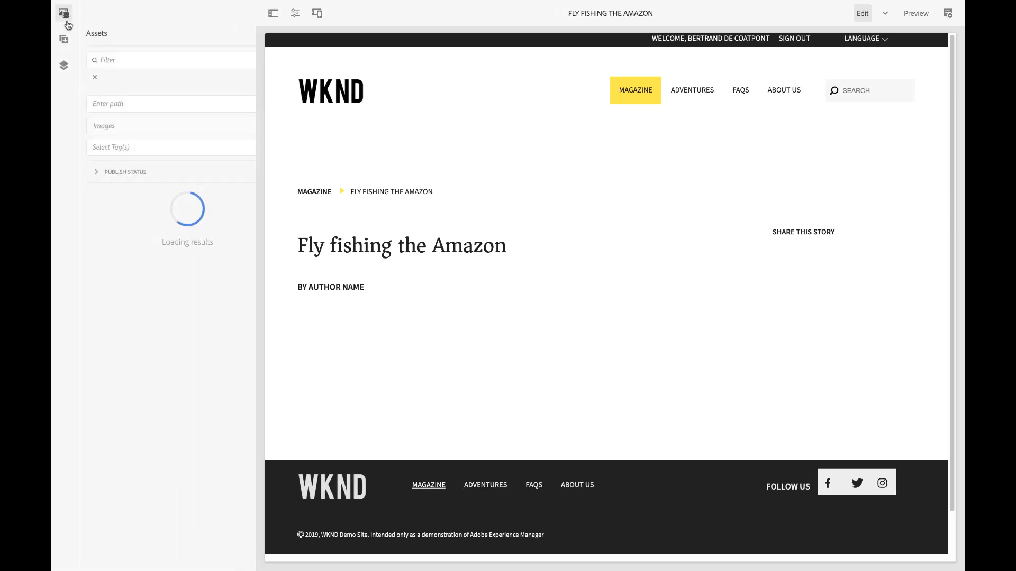
{"action": "left_click", "coordinate": [141, 132]}
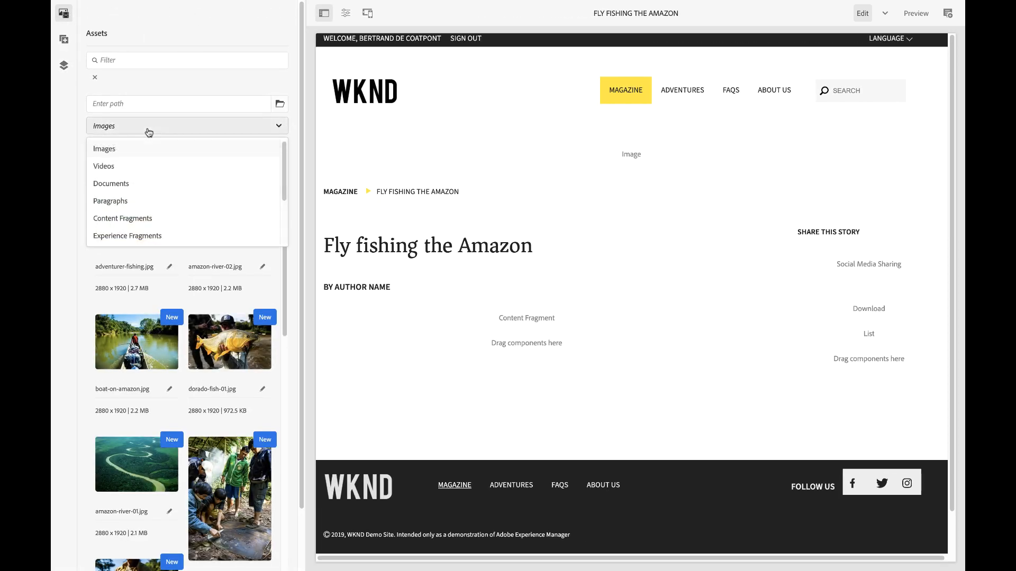
{"action": "left_click", "coordinate": [121, 219]}
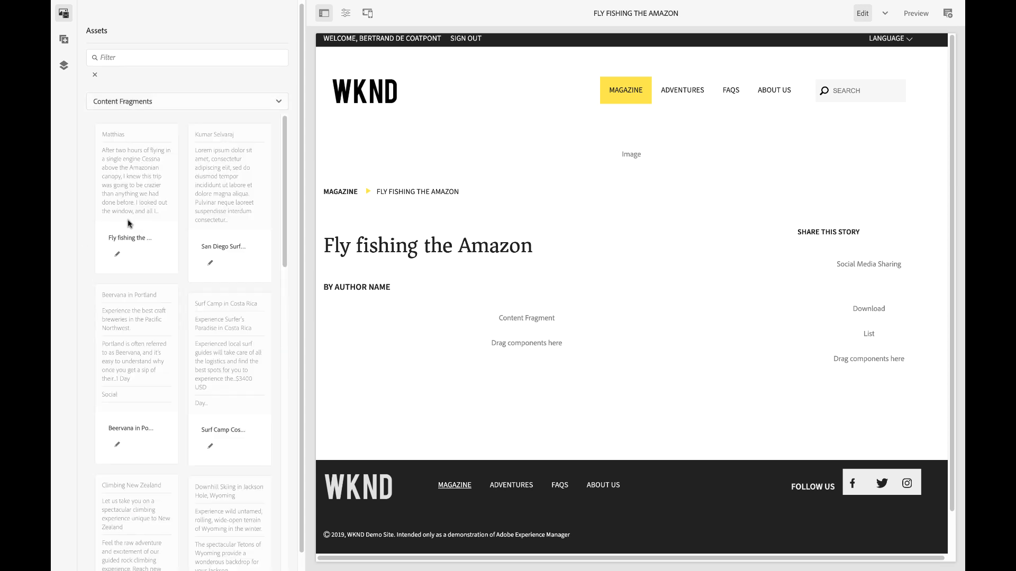
{"action": "left_click_drag", "start_coordinate": [116, 176], "coordinate": [516, 322]}
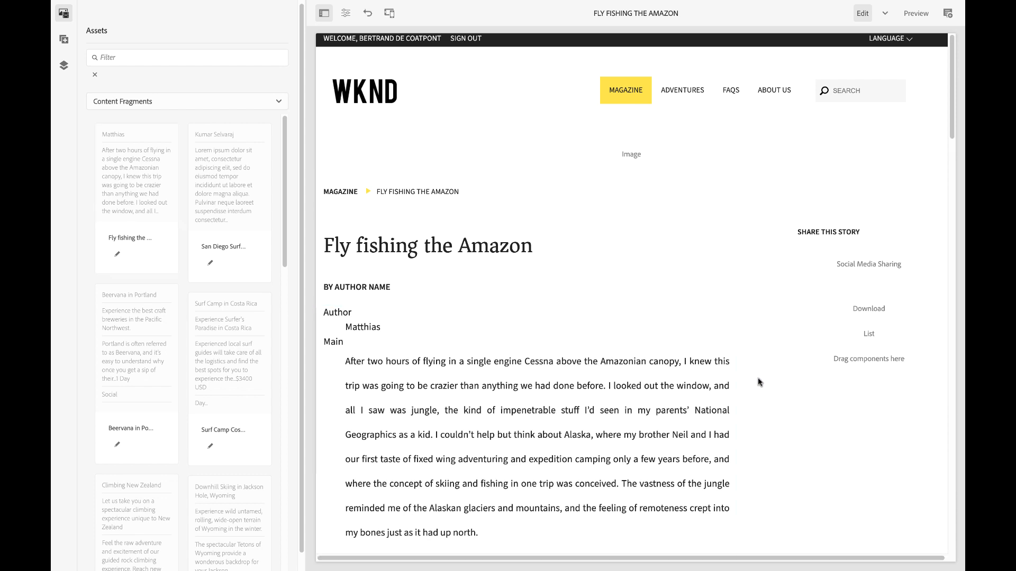
Step: Configure the content fragment component to display a Single Text Element, the Main element, with paragraph control set to All
{"action": "scroll", "coordinate": [671, 358], "scroll_direction": "down", "scroll_amount": 2}
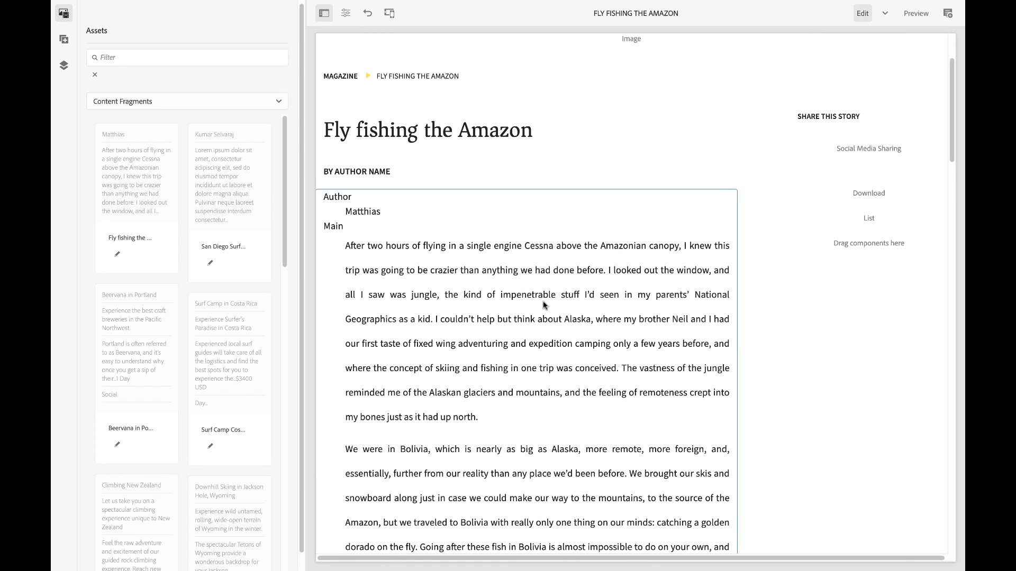
{"action": "left_click", "coordinate": [543, 304]}
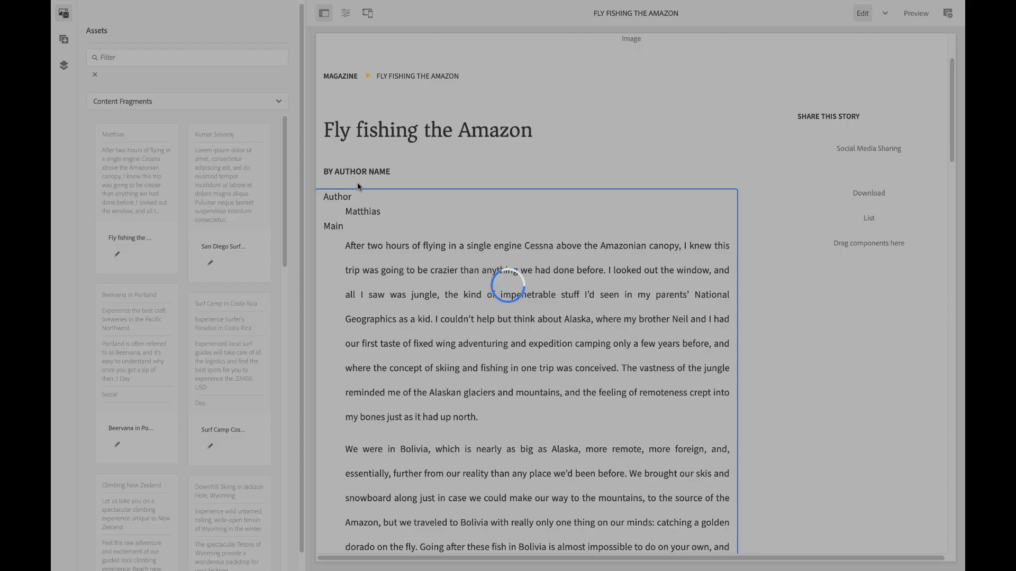
{"action": "left_click", "coordinate": [464, 263]}
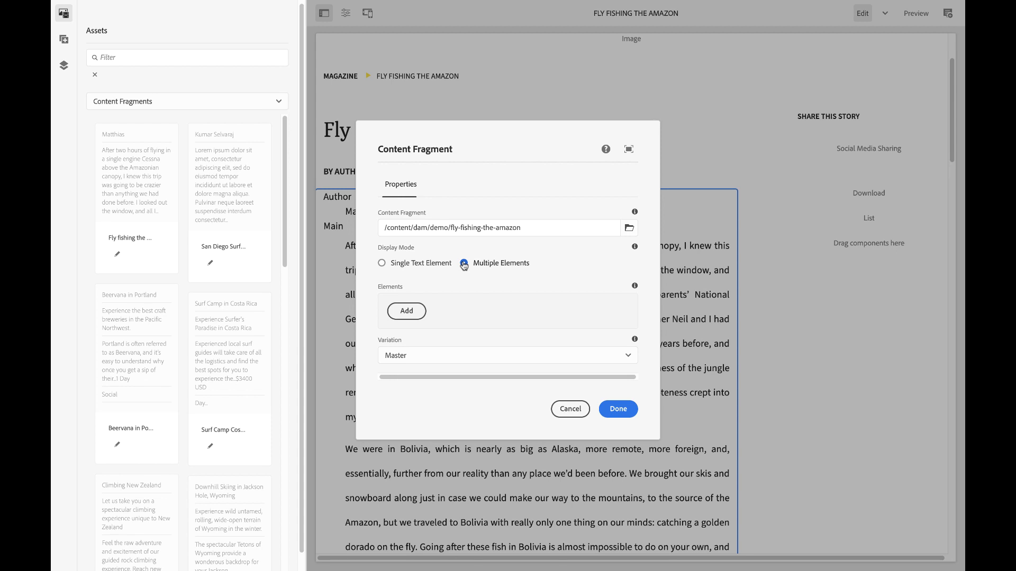
{"action": "left_click", "coordinate": [416, 264]}
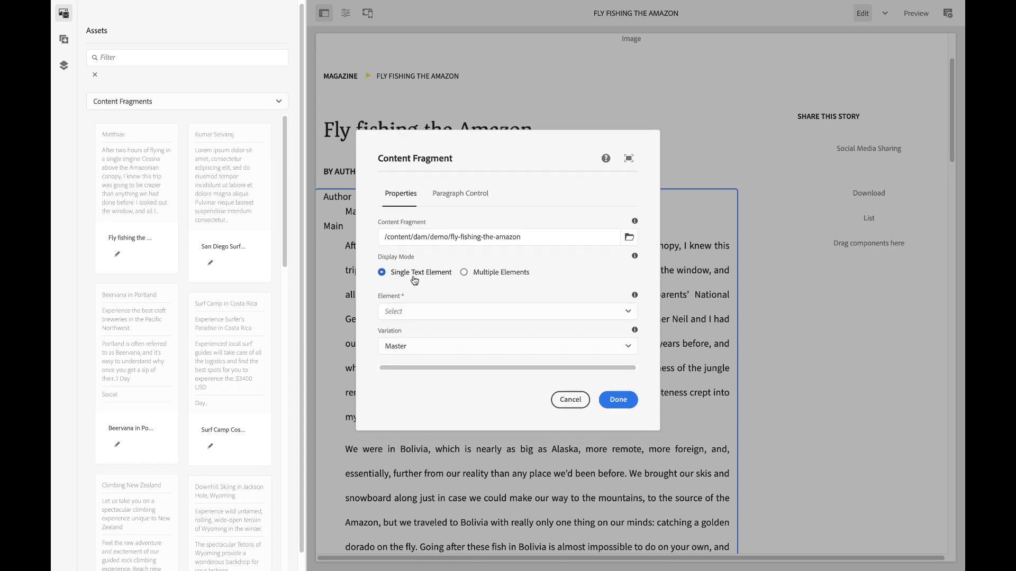
{"action": "left_click", "coordinate": [400, 311]}
{"action": "left_click", "coordinate": [398, 351]}
{"action": "left_click", "coordinate": [466, 194]}
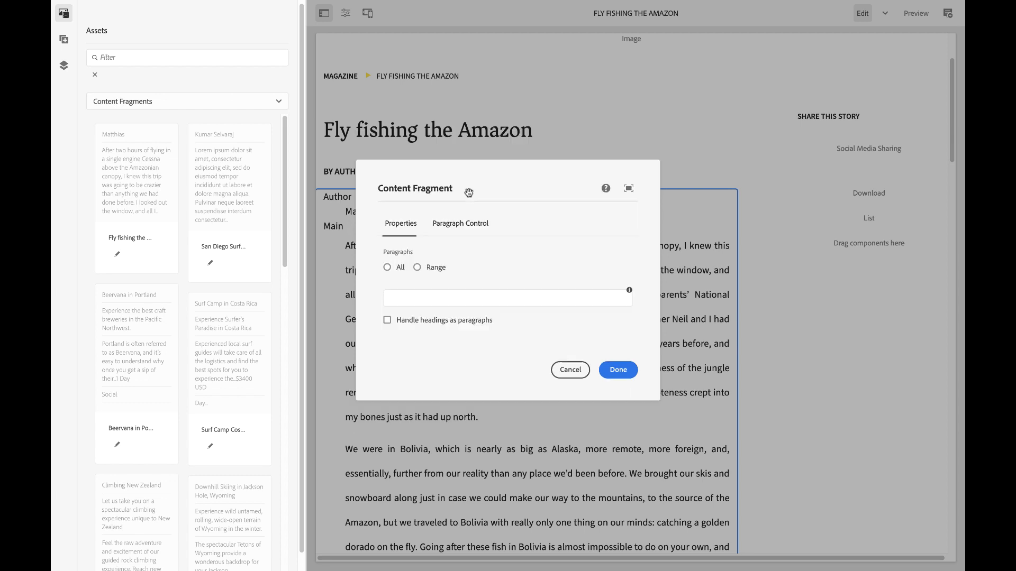
{"action": "left_click", "coordinate": [388, 269]}
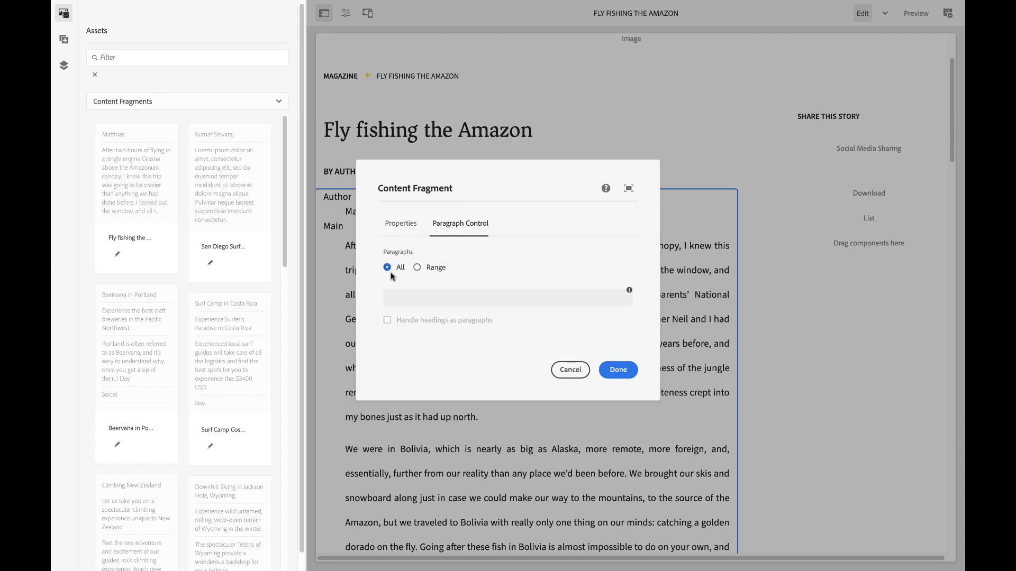
{"action": "left_click", "coordinate": [631, 372]}
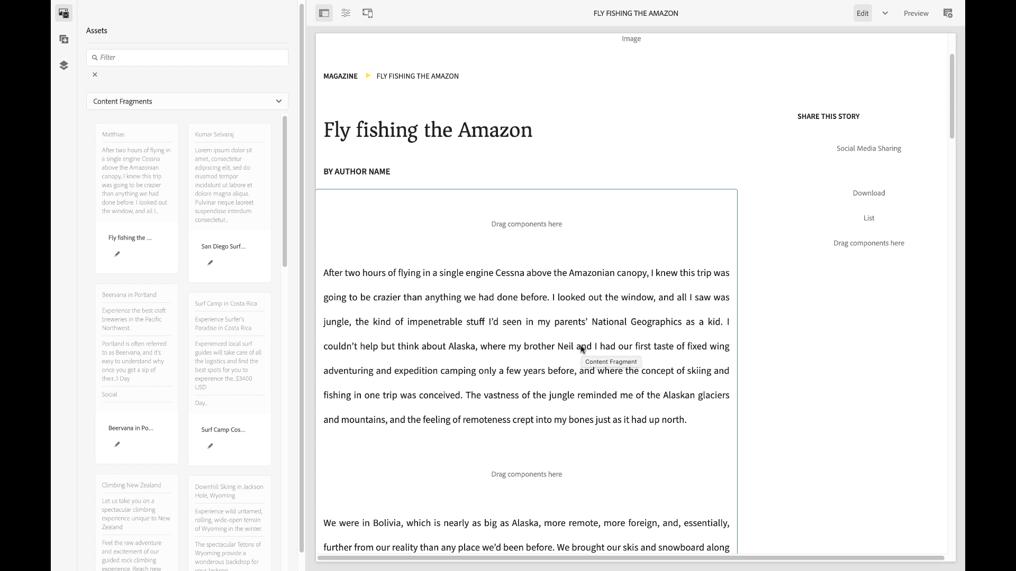
Step: Filter the assets to Images and place amazon-river-01.jpg in the Image placeholder above the breadcrumb
{"action": "scroll", "coordinate": [577, 345], "scroll_direction": "up", "scroll_amount": 3}
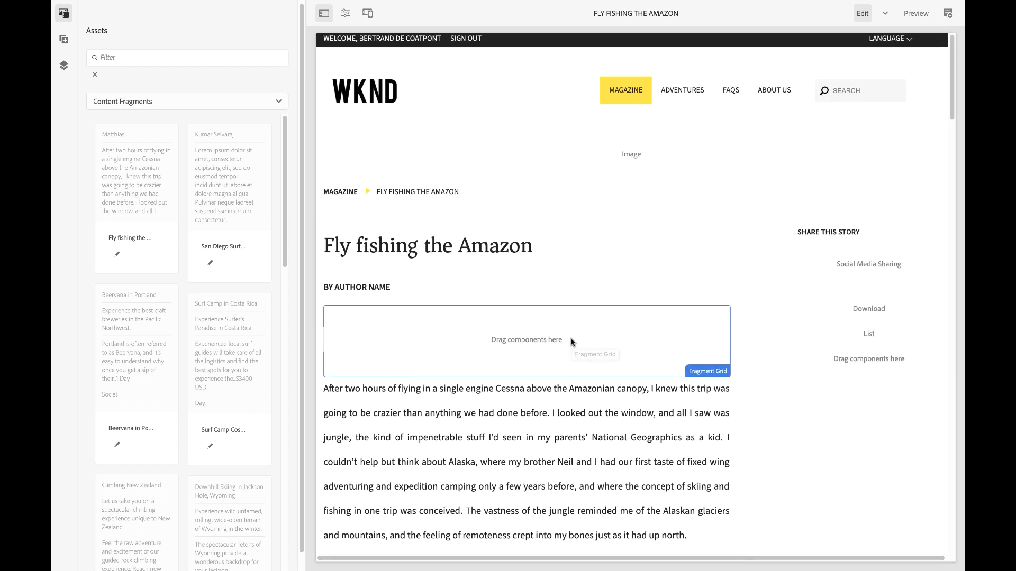
{"action": "left_click", "coordinate": [189, 106]}
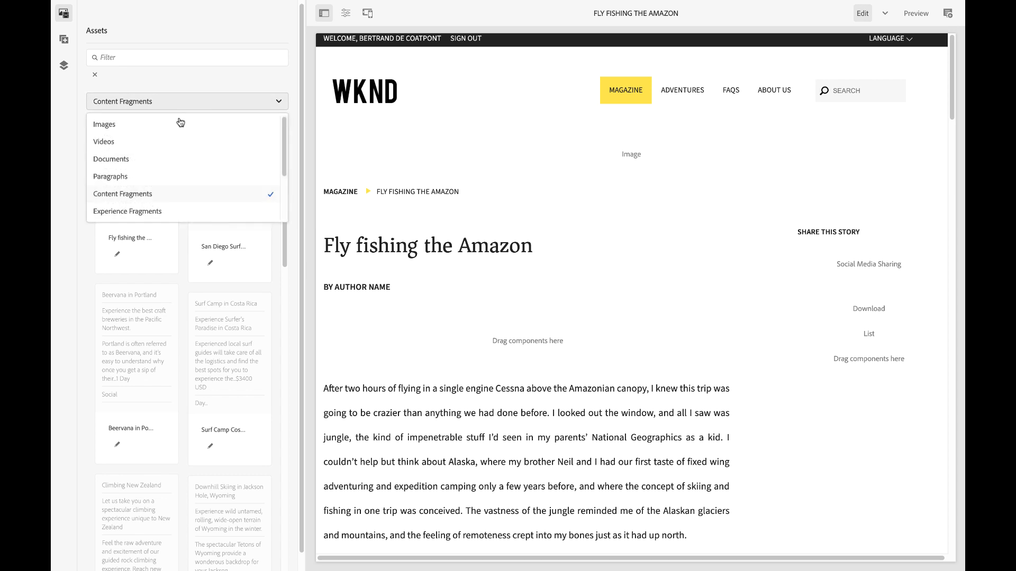
{"action": "left_click", "coordinate": [155, 126]}
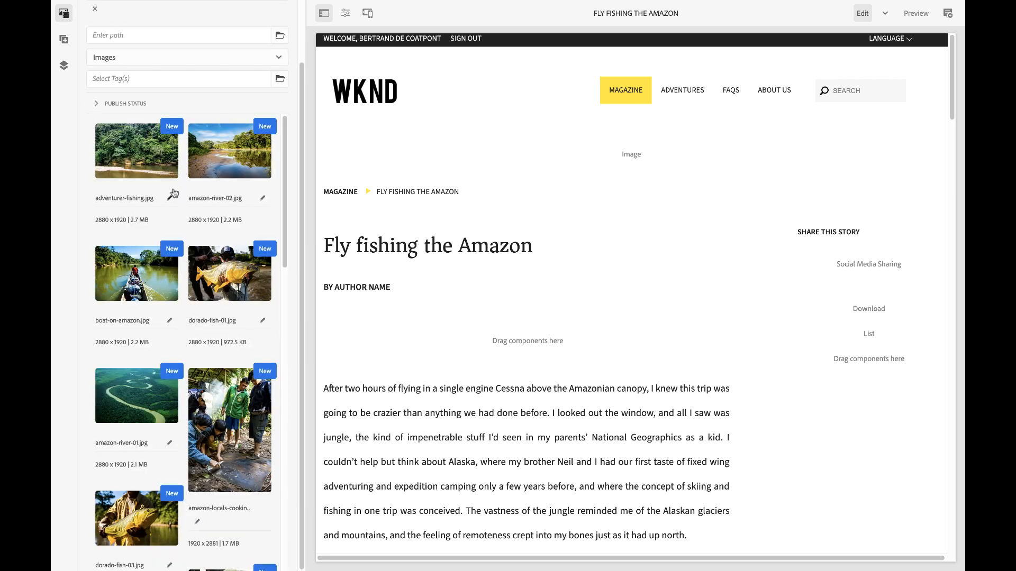
{"action": "left_click_drag", "start_coordinate": [123, 396], "coordinate": [611, 160]}
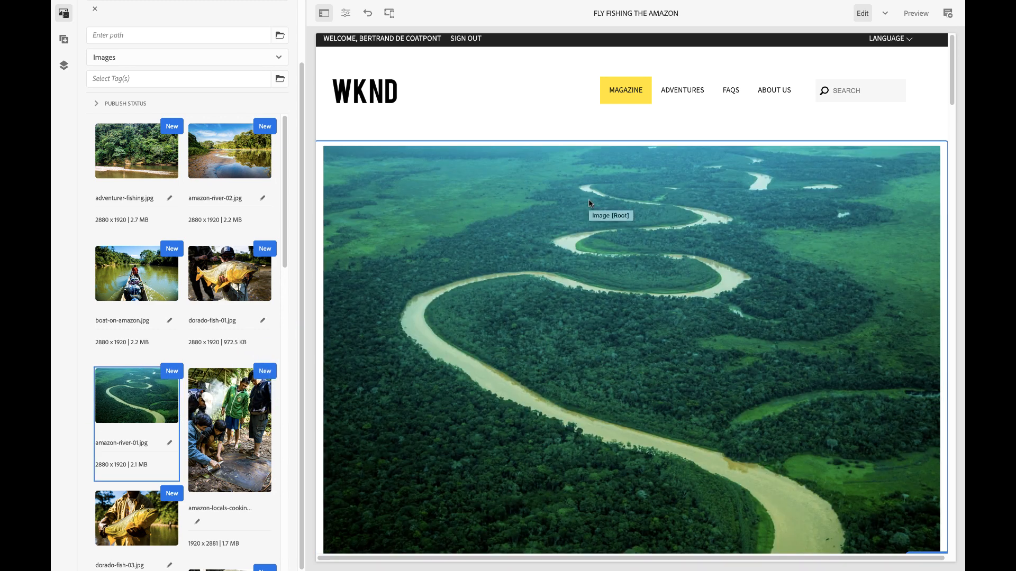
Step: Insert dorado-fish-01.jpg above the article's first paragraph and adventurer-fishing.jpg between the first and second paragraphs
{"action": "scroll", "coordinate": [589, 202], "scroll_direction": "down", "scroll_amount": 10}
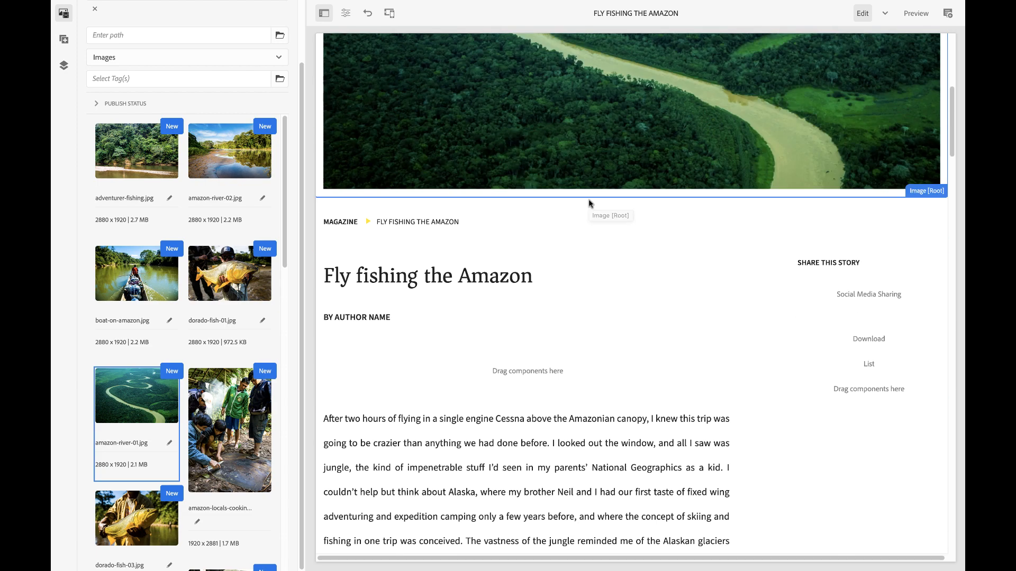
{"action": "scroll", "coordinate": [589, 203], "scroll_direction": "down", "scroll_amount": 1}
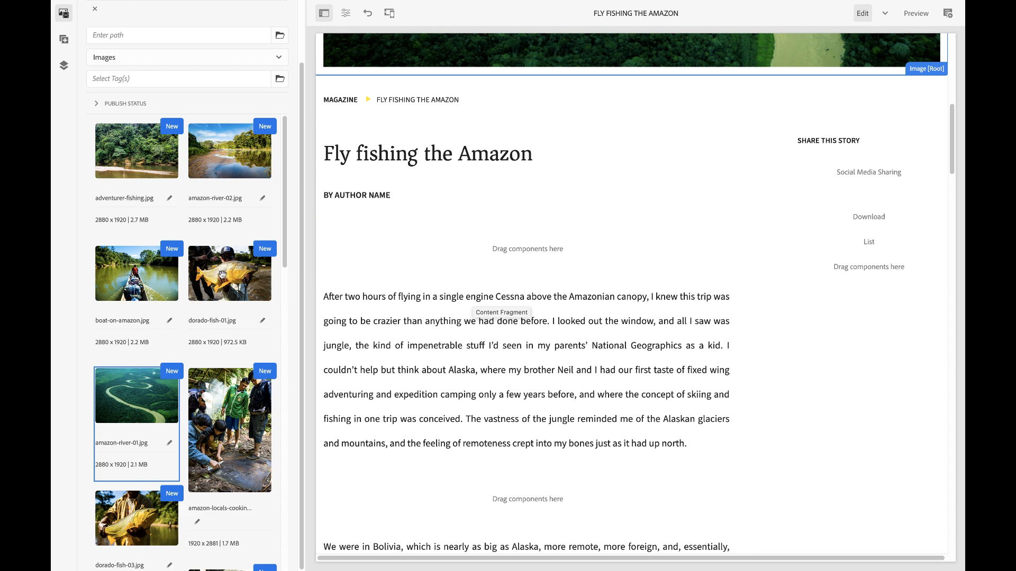
{"action": "left_click_drag", "start_coordinate": [230, 275], "coordinate": [500, 251]}
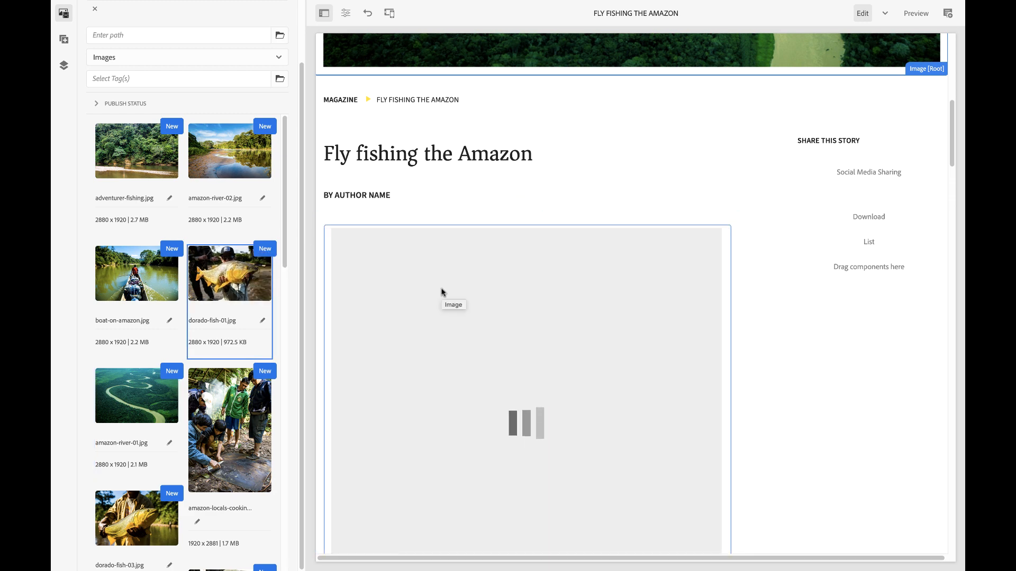
{"action": "scroll", "coordinate": [442, 292], "scroll_direction": "down", "scroll_amount": 2}
{"action": "scroll", "coordinate": [442, 292], "scroll_direction": "down", "scroll_amount": 5}
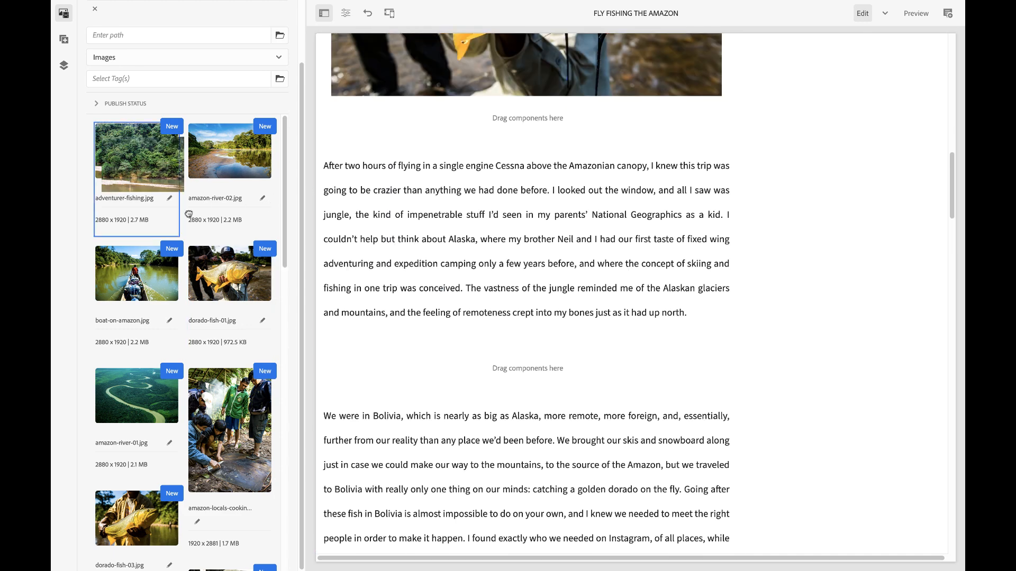
{"action": "left_click_drag", "start_coordinate": [141, 158], "coordinate": [505, 378]}
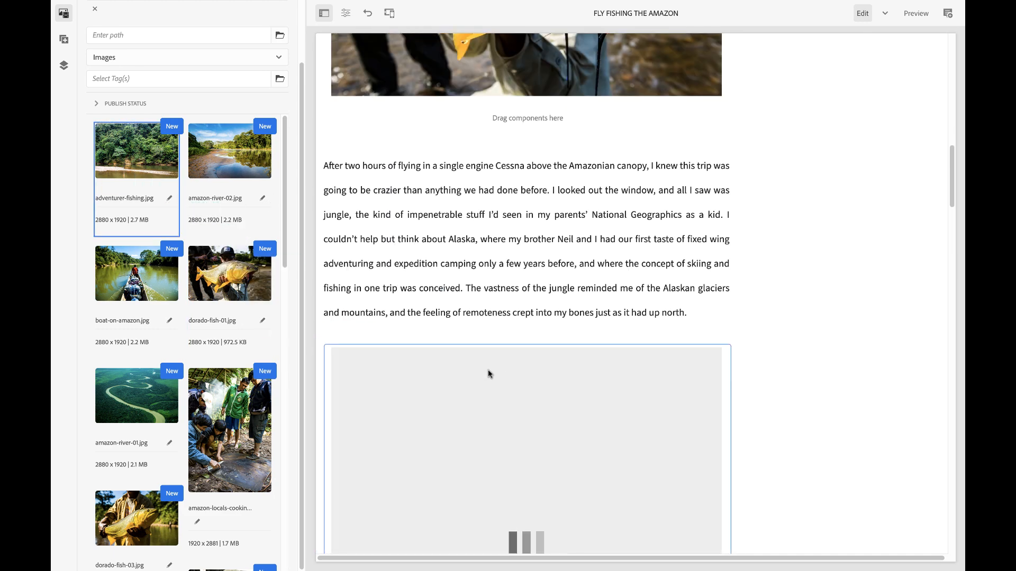
Step: Add a Title component below the adventurer-fishing.jpg image, before the paragraph beginning "We were in Bolivia"
{"action": "scroll", "coordinate": [468, 364], "scroll_direction": "down", "scroll_amount": 2}
{"action": "scroll", "coordinate": [468, 366], "scroll_direction": "down", "scroll_amount": 4}
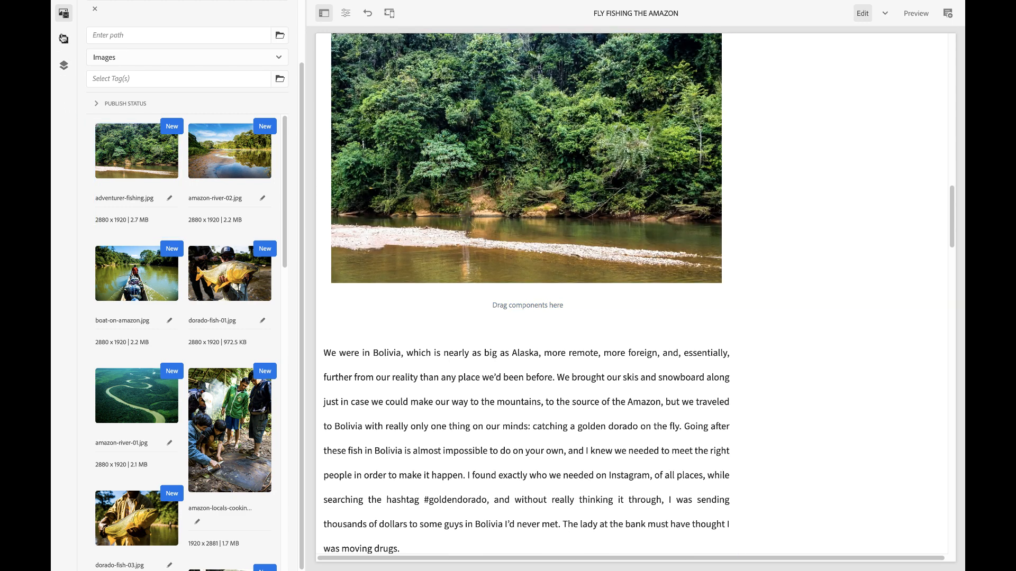
{"action": "left_click", "coordinate": [64, 39]}
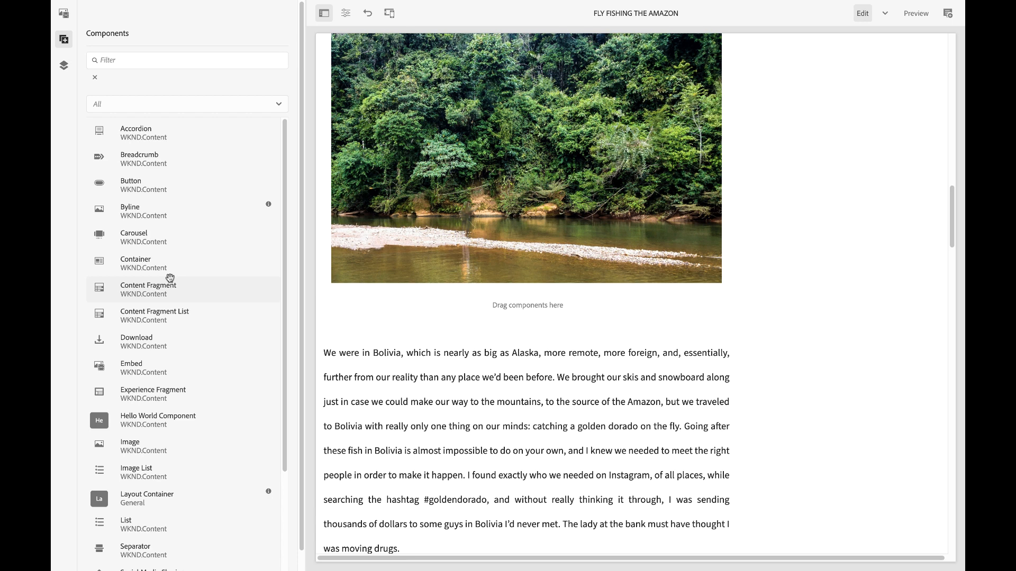
{"action": "scroll", "coordinate": [170, 277], "scroll_direction": "down", "scroll_amount": 3}
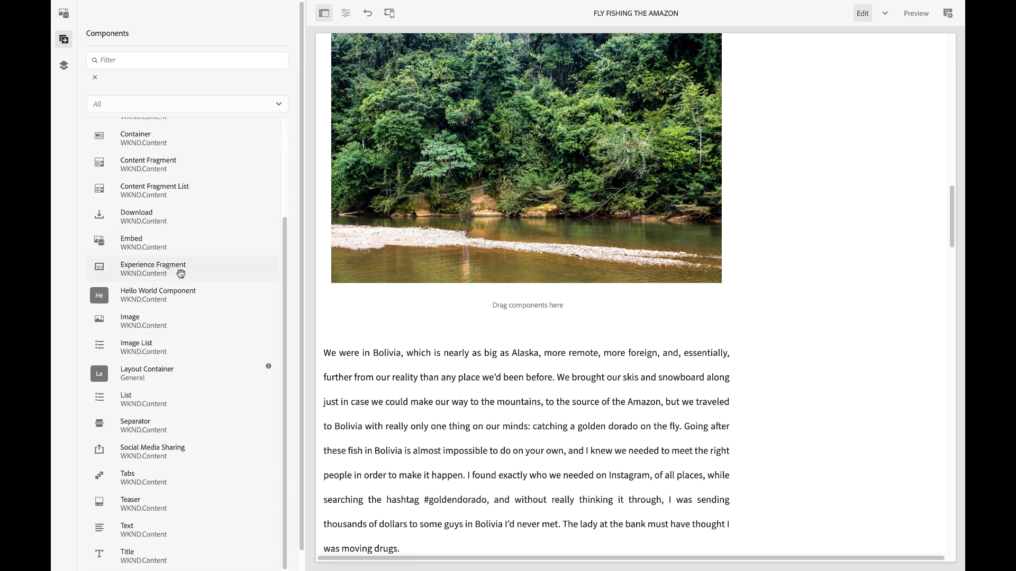
{"action": "scroll", "coordinate": [180, 273], "scroll_direction": "down", "scroll_amount": 1}
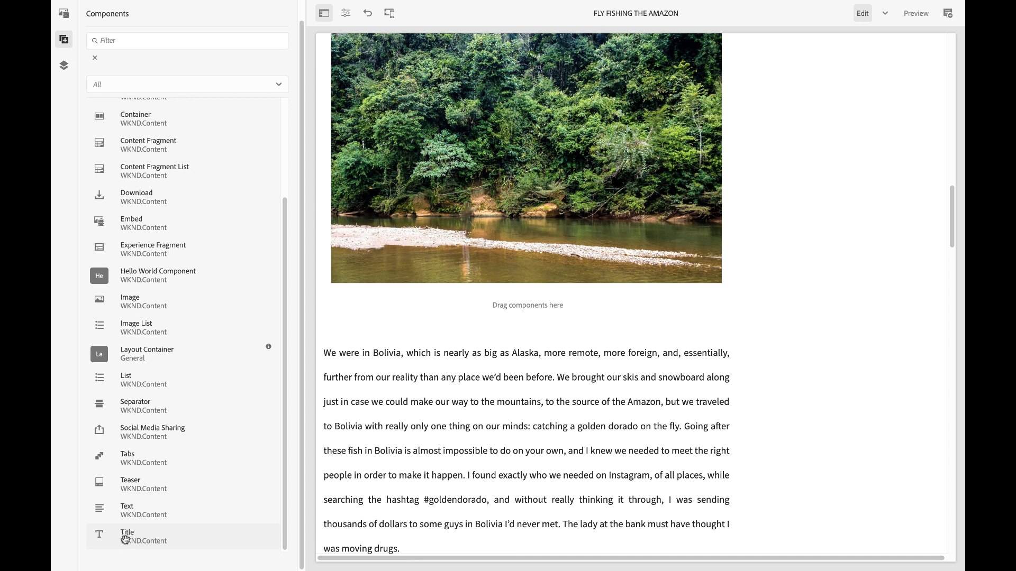
{"action": "left_click_drag", "start_coordinate": [129, 540], "coordinate": [523, 305]}
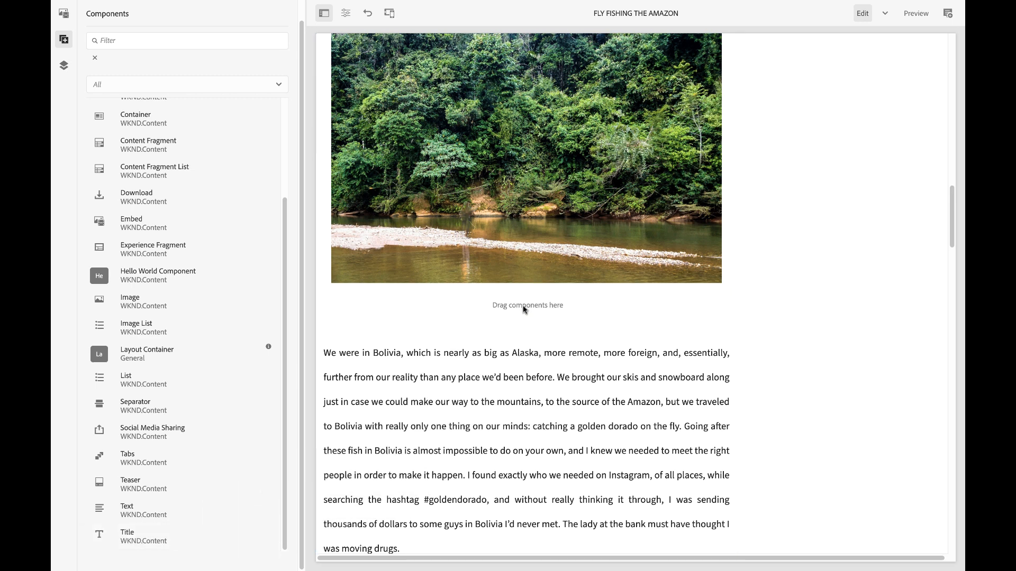
Step: Replace the text of the Title component below the river image with "An extraordinary adventure"
{"action": "left_click", "coordinate": [486, 322]}
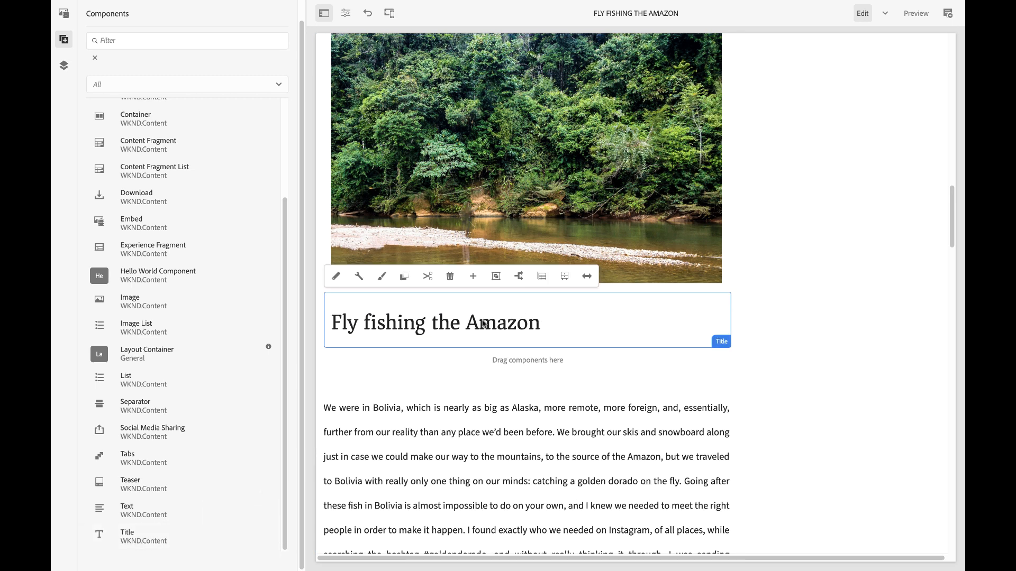
{"action": "left_click", "coordinate": [335, 276]}
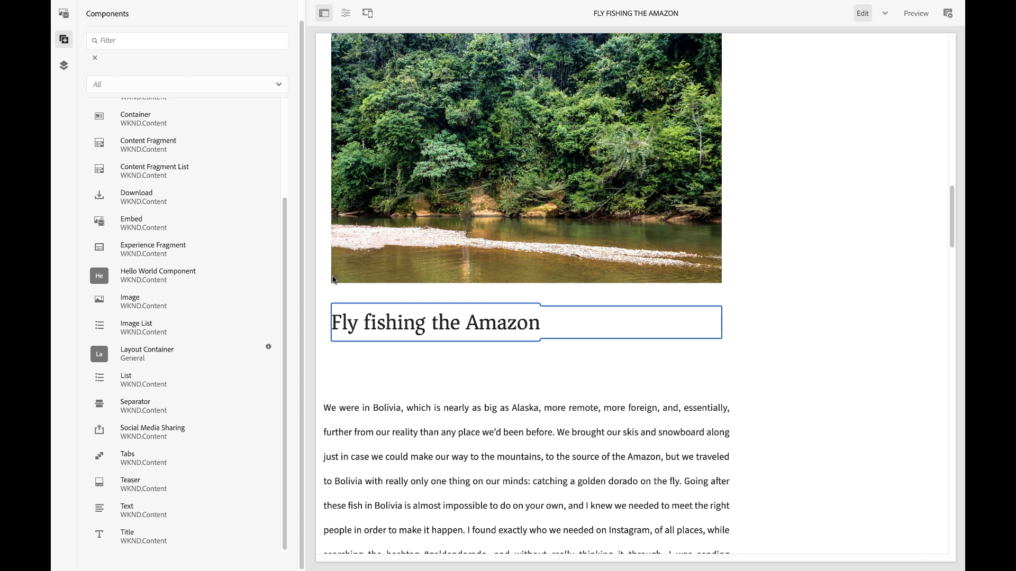
{"action": "triple_click", "coordinate": [347, 322]}
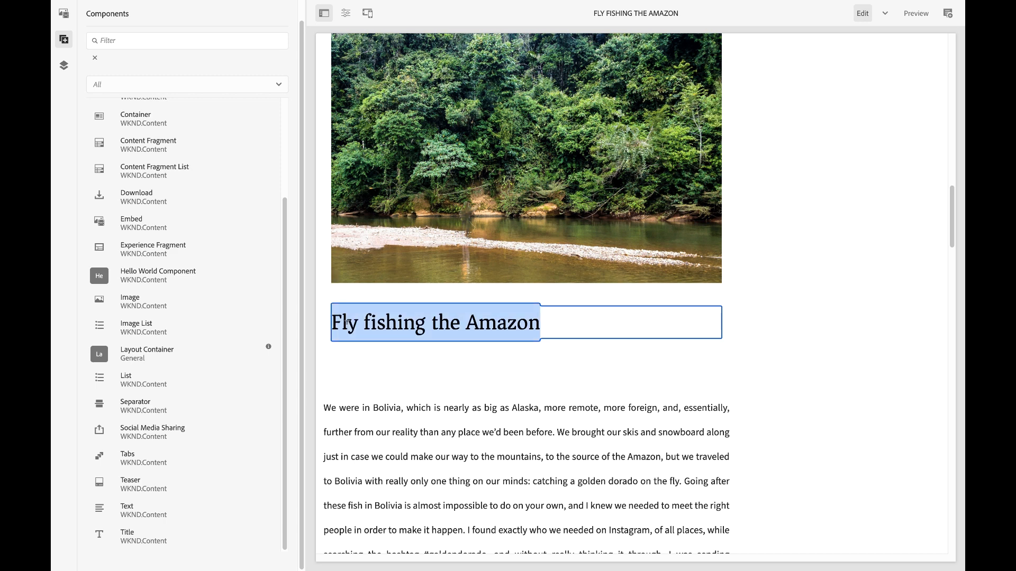
{"action": "type", "text": "An extraordinary adventure"}
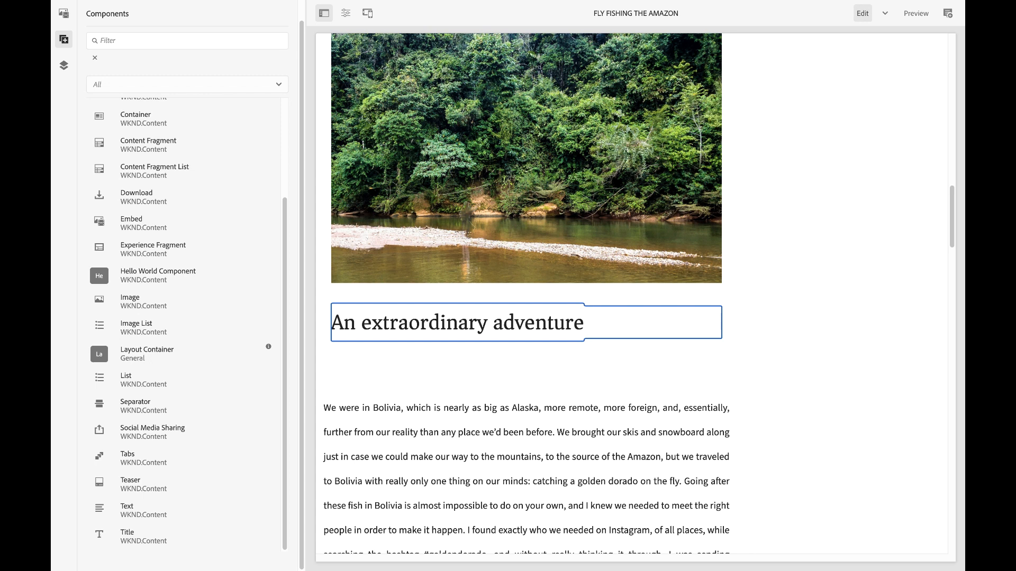
{"action": "left_click", "coordinate": [392, 377]}
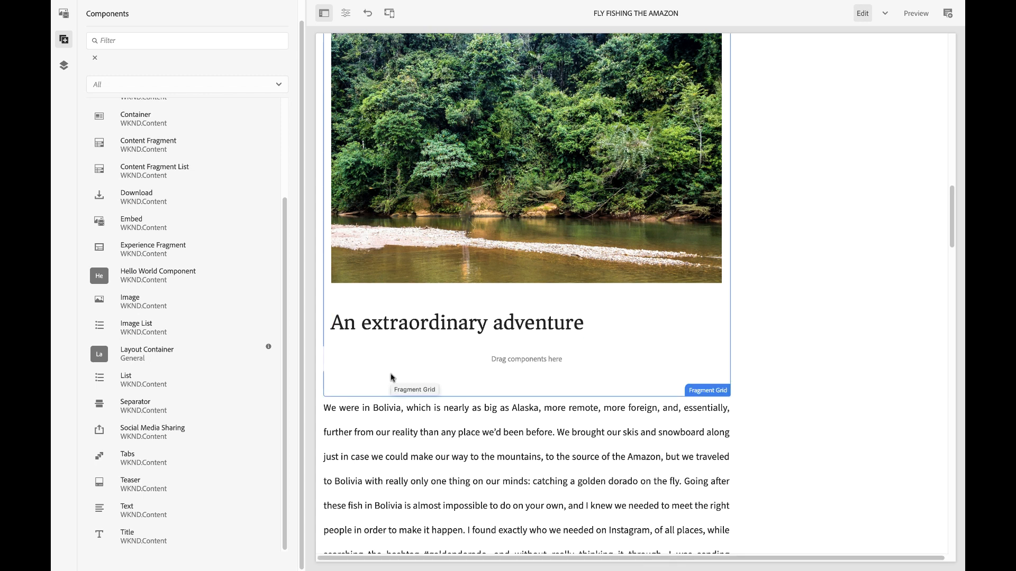
Step: Apply the Underline, Align Right and Mini Spacing styles to the "An extraordinary adventure" title
{"action": "left_click", "coordinate": [429, 329]}
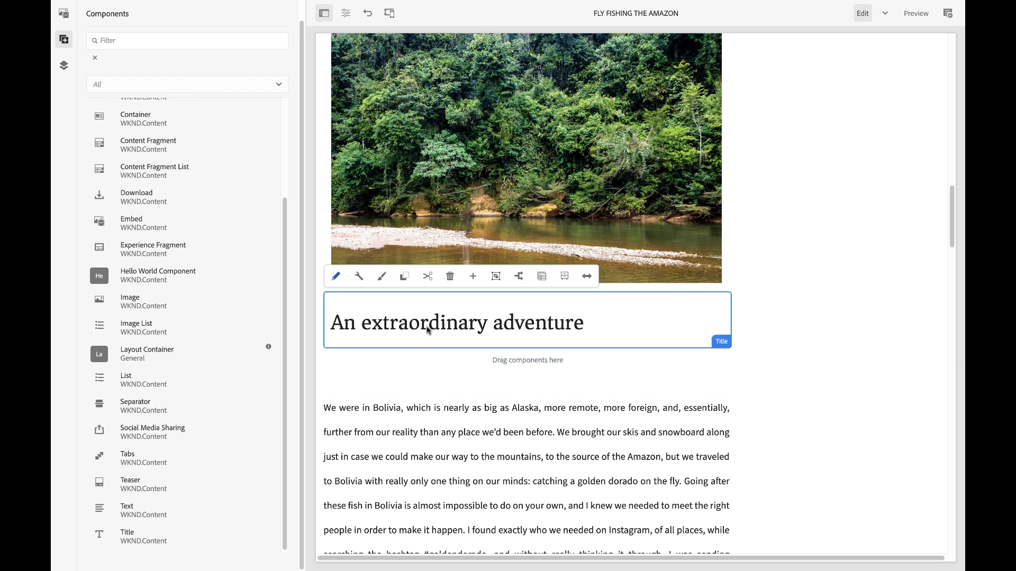
{"action": "left_click", "coordinate": [383, 277]}
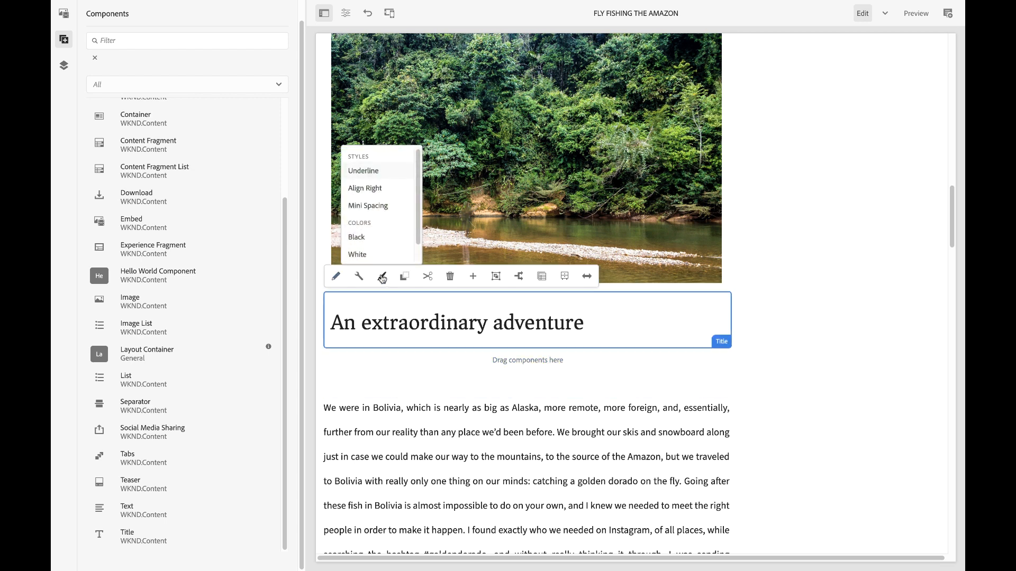
{"action": "left_click", "coordinate": [375, 193]}
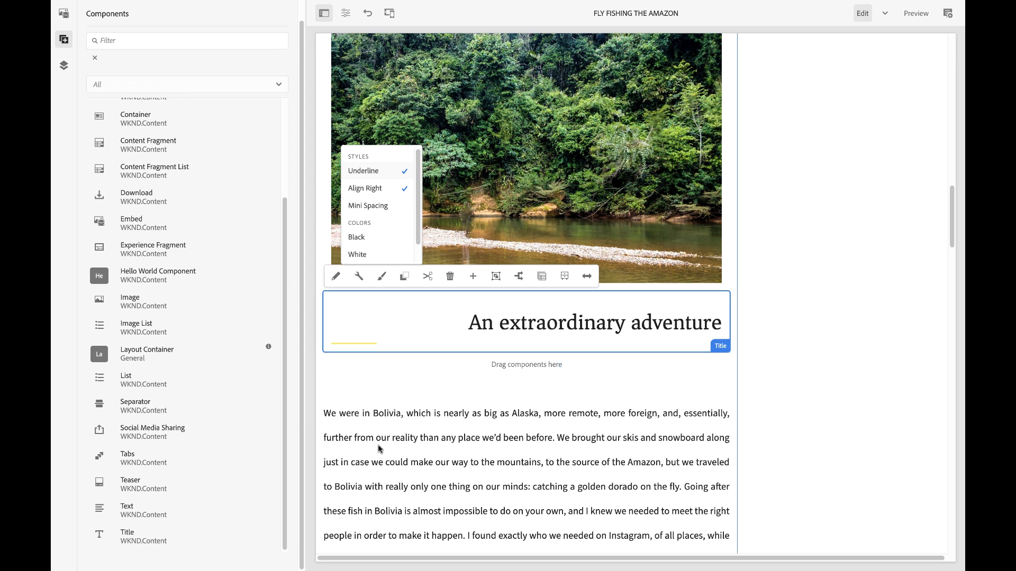
{"action": "left_click", "coordinate": [369, 207]}
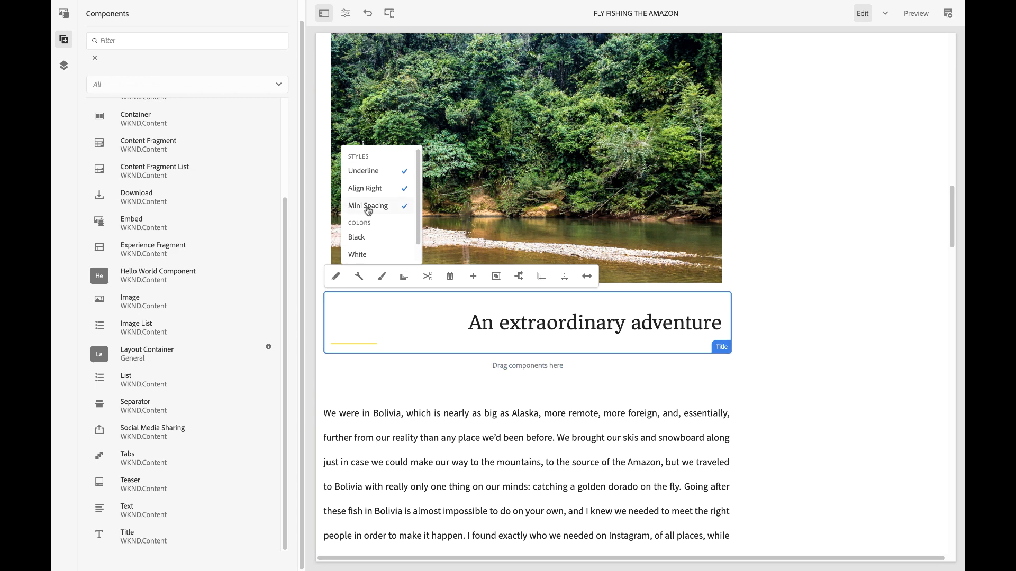
Step: Hide the side panel and preview the Fly fishing the Amazon page, reviewing its article content from the title down
{"action": "left_click", "coordinate": [818, 365]}
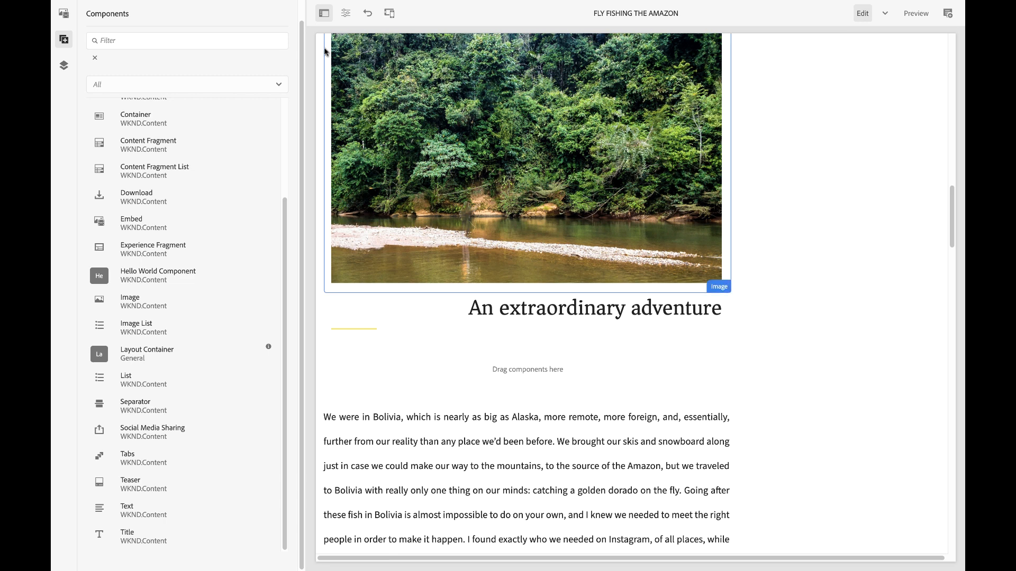
{"action": "left_click", "coordinate": [324, 14]}
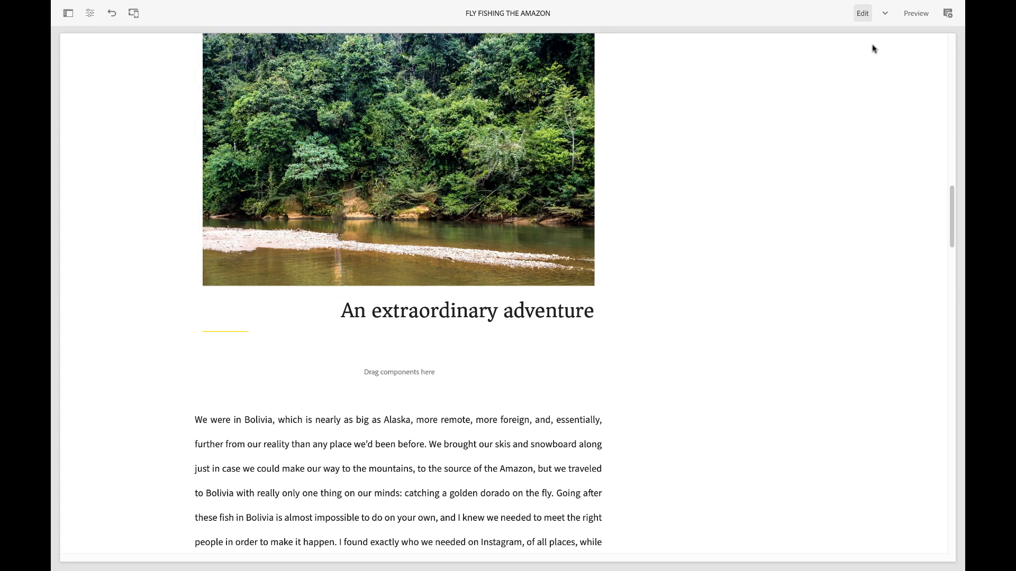
{"action": "left_click", "coordinate": [914, 15]}
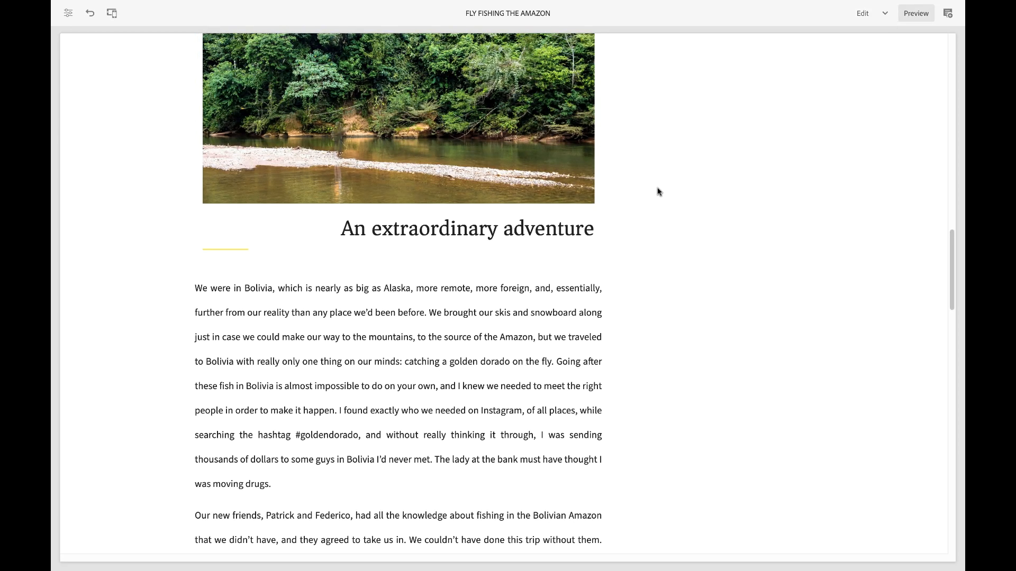
{"action": "left_click_drag", "start_coordinate": [951, 241], "coordinate": [908, 38]}
{"action": "scroll", "coordinate": [898, 98], "scroll_direction": "down", "scroll_amount": 10}
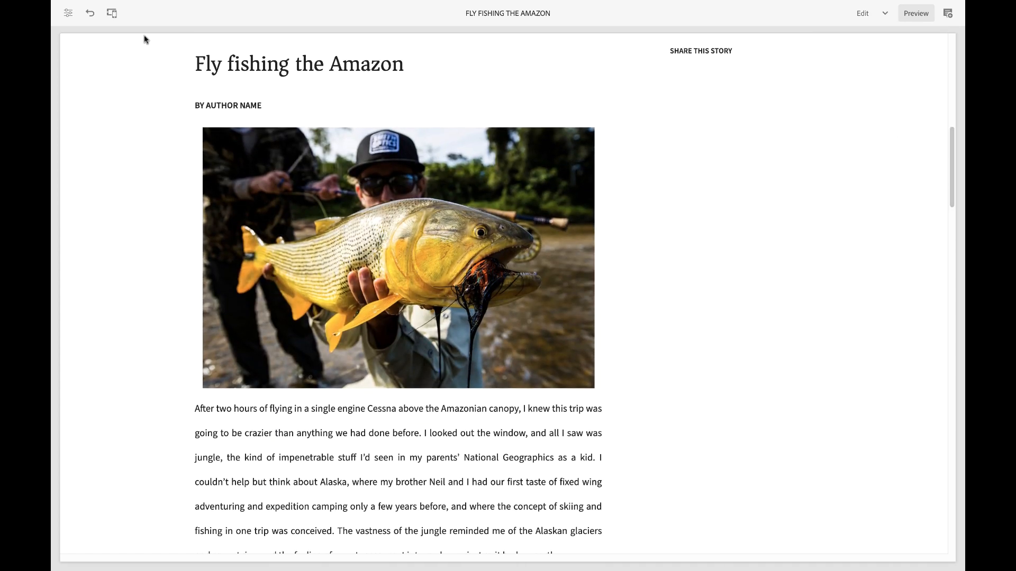
Step: Preview the page in the emulator at iPad and iPhone 5 sizes, and check the available page actions
{"action": "left_click", "coordinate": [111, 14]}
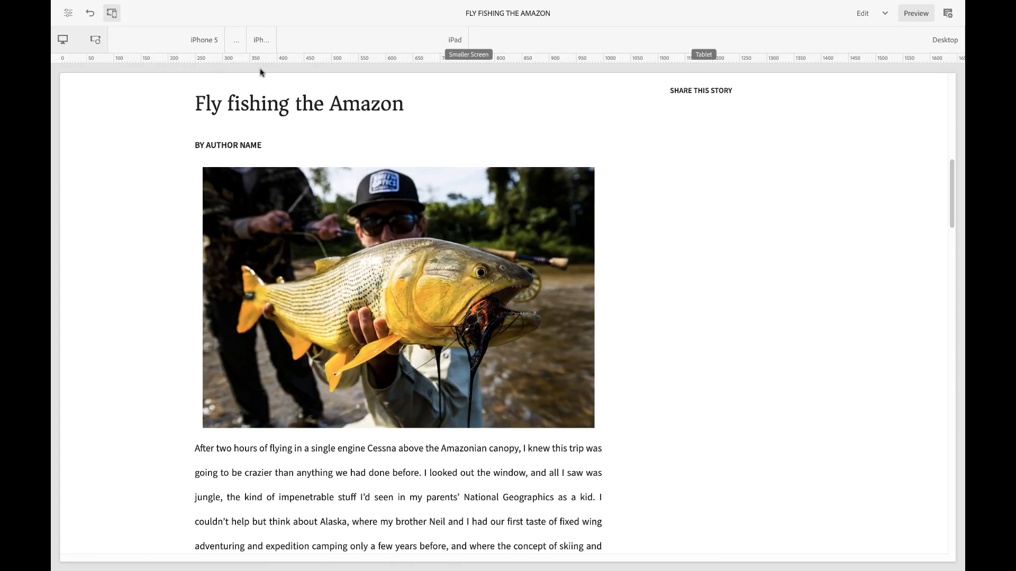
{"action": "left_click", "coordinate": [381, 46]}
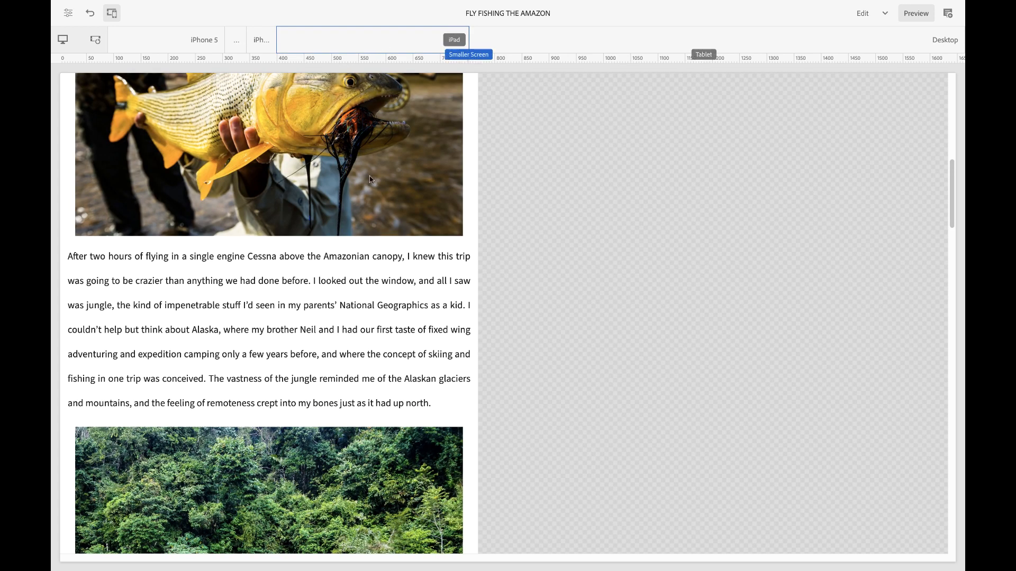
{"action": "scroll", "coordinate": [369, 178], "scroll_direction": "up", "scroll_amount": 10}
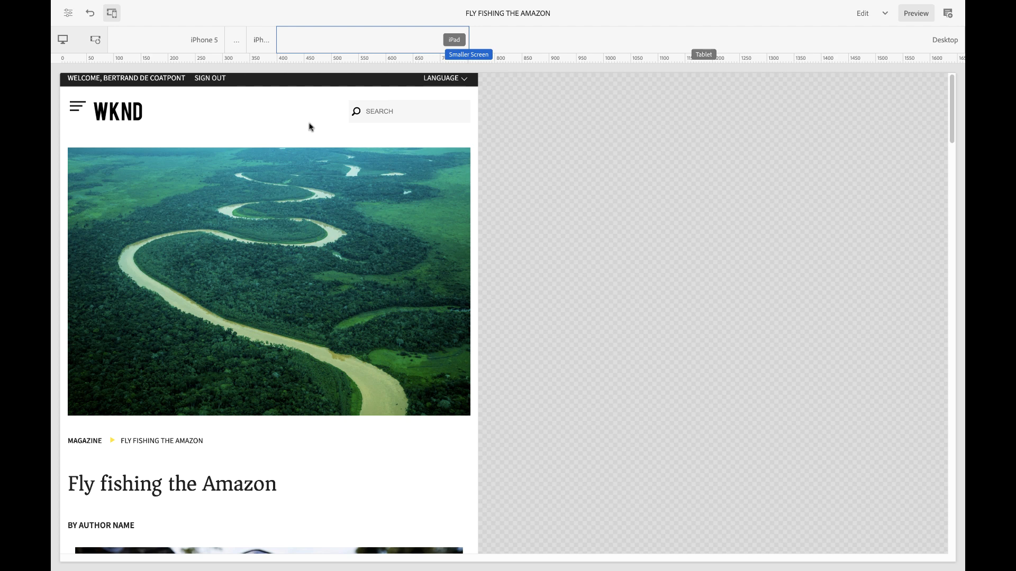
{"action": "left_click", "coordinate": [202, 40]}
{"action": "scroll", "coordinate": [162, 199], "scroll_direction": "down", "scroll_amount": 15}
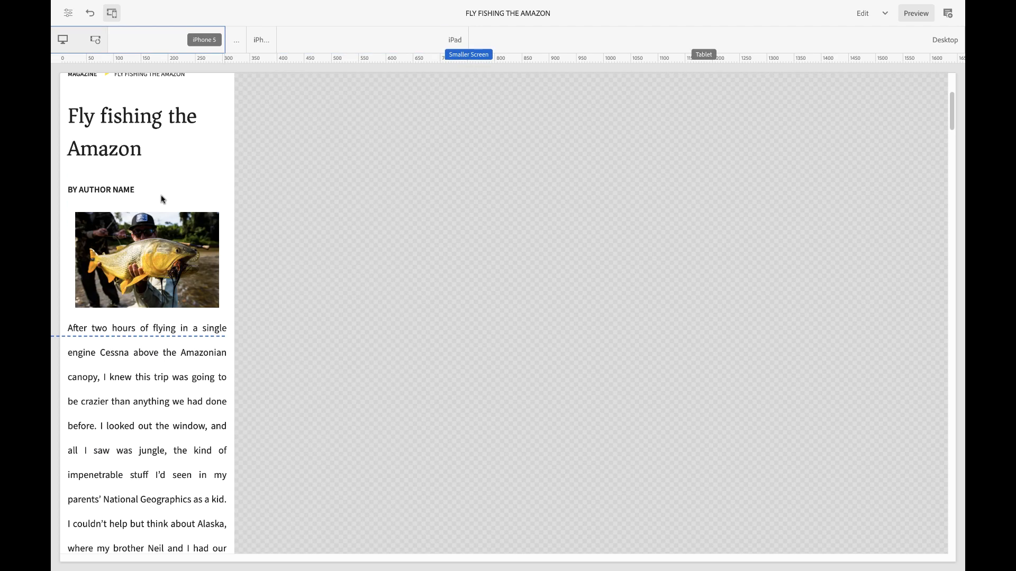
{"action": "scroll", "coordinate": [163, 200], "scroll_direction": "up", "scroll_amount": 15}
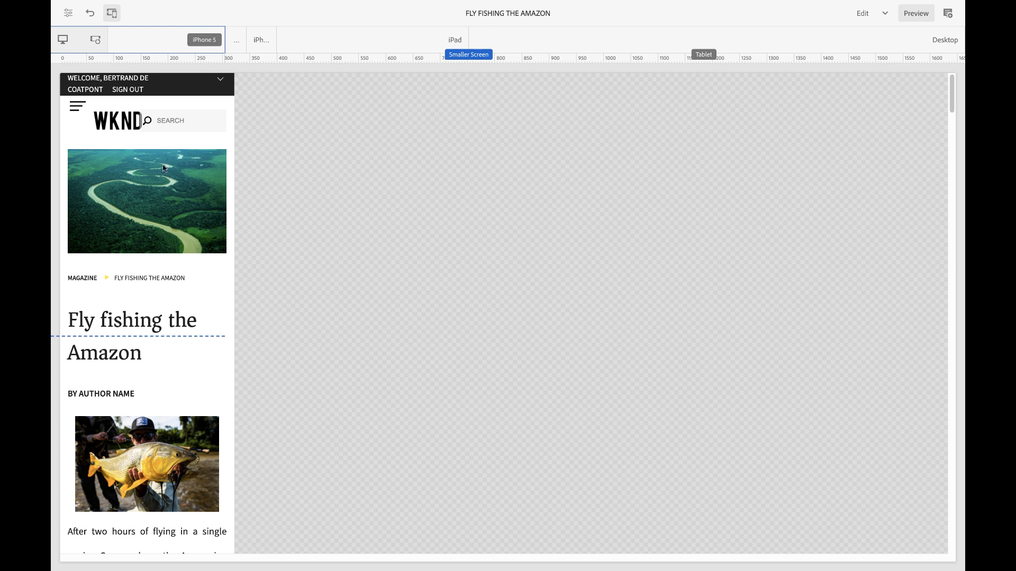
{"action": "left_click", "coordinate": [67, 12]}
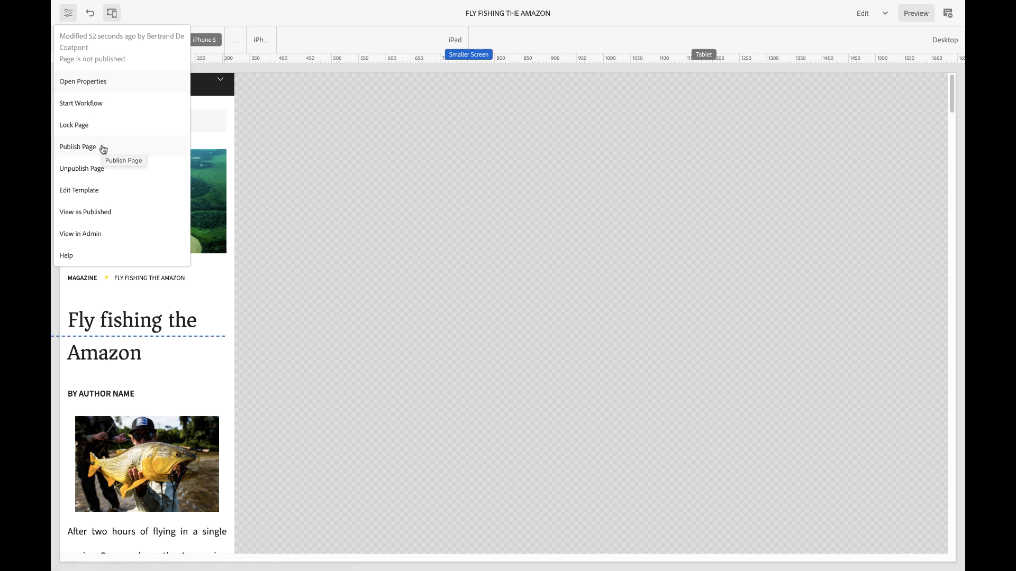
{"action": "left_click", "coordinate": [324, 178]}
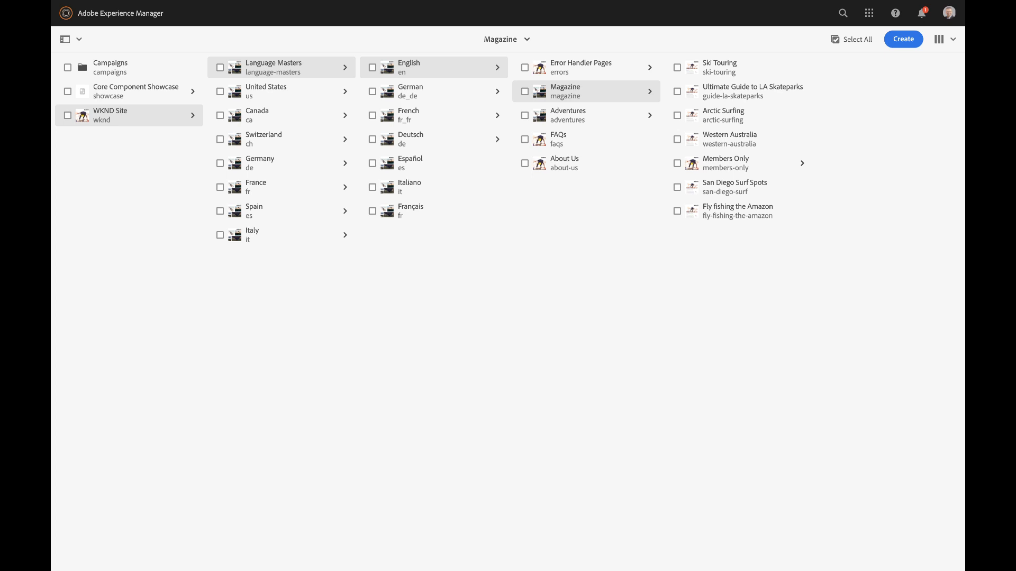
Step: Show the references of the English language master's Magazine page and open the overview of its live copies
{"action": "left_click", "coordinate": [526, 95]}
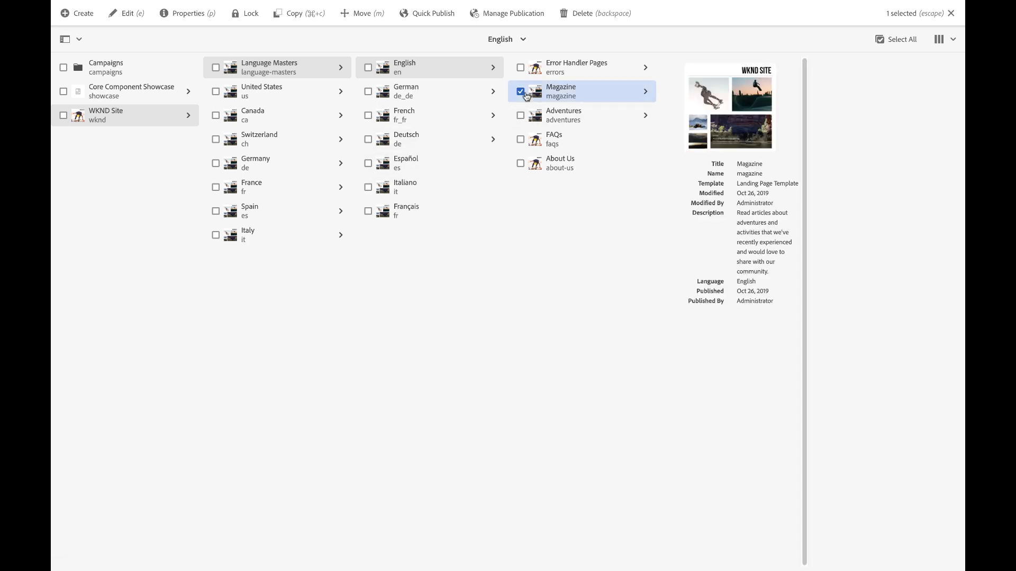
{"action": "left_click", "coordinate": [79, 40]}
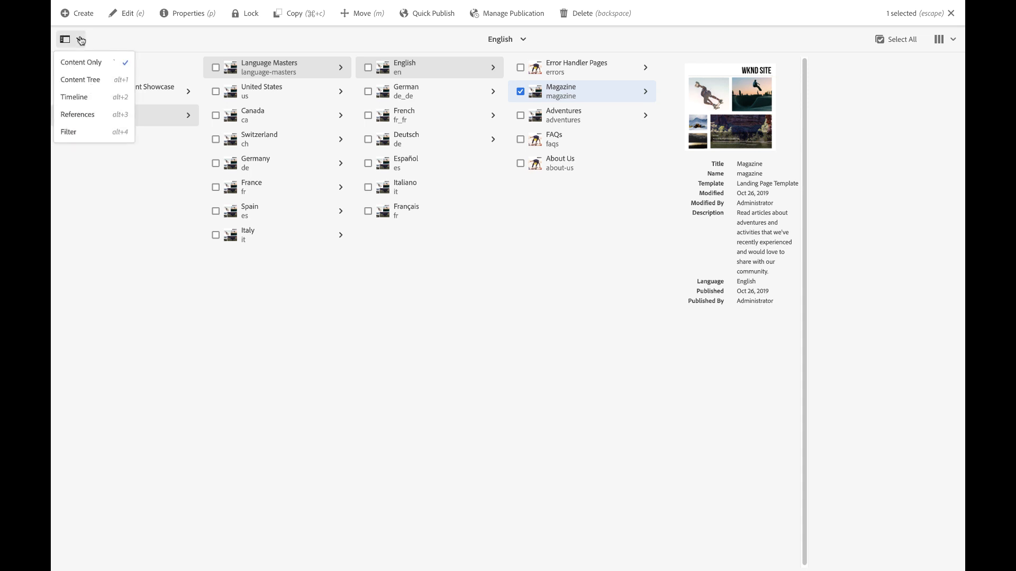
{"action": "left_click", "coordinate": [76, 115]}
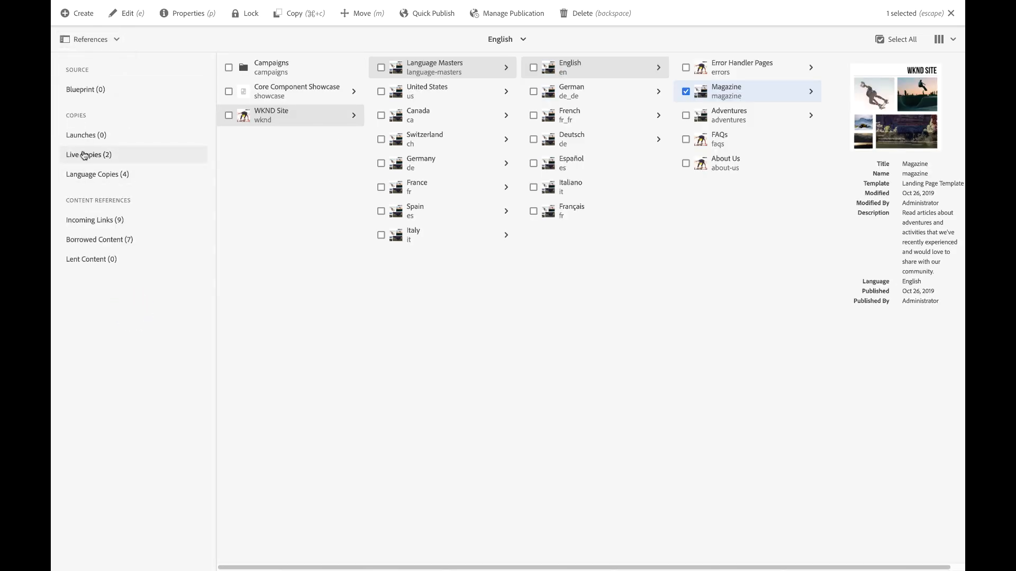
{"action": "left_click", "coordinate": [82, 154]}
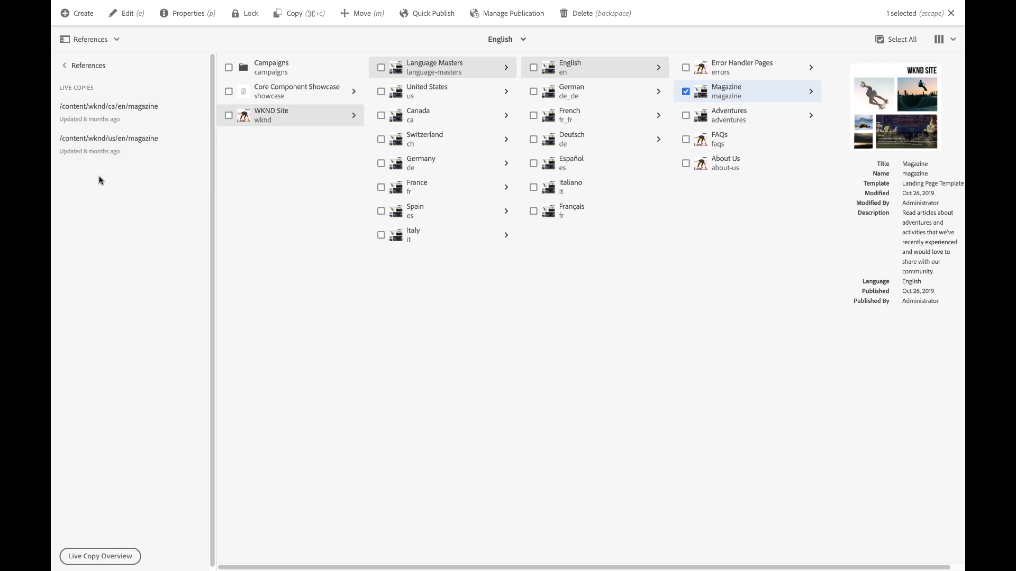
{"action": "left_click", "coordinate": [93, 557]}
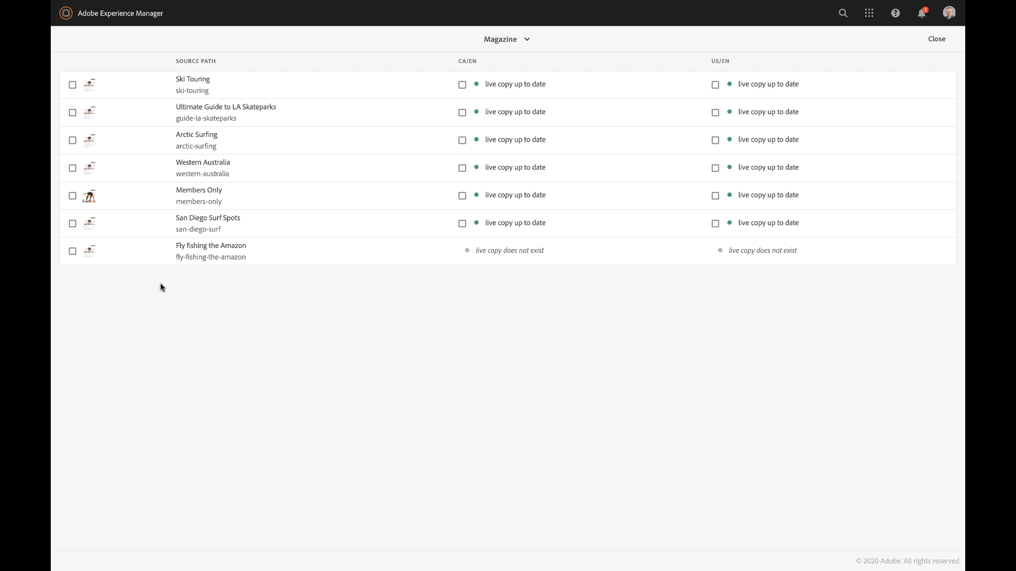
Step: From the English level of the overview, roll out the Magazine page and all its subpages to both live copies immediately
{"action": "left_click", "coordinate": [500, 40]}
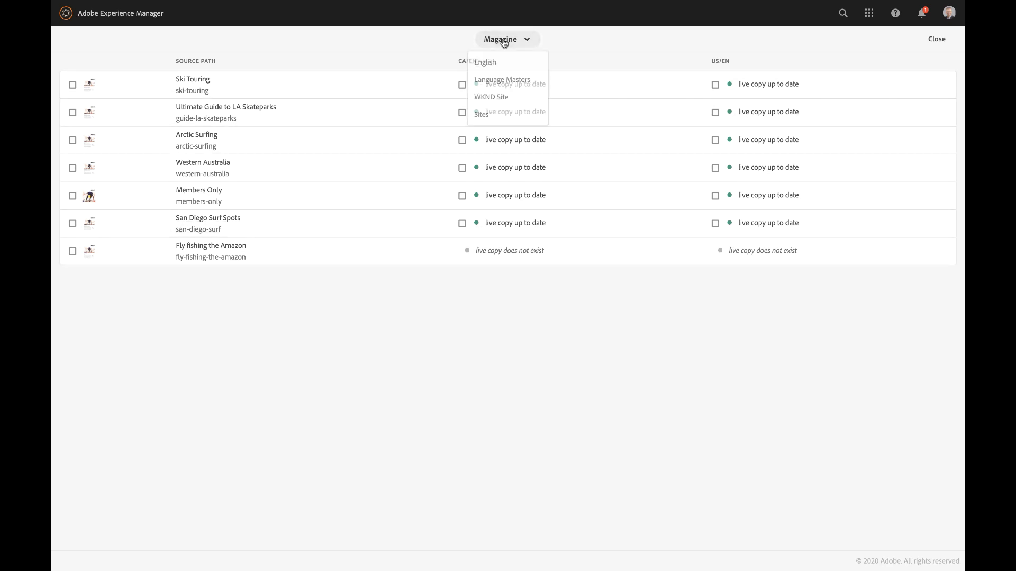
{"action": "left_click", "coordinate": [492, 64]}
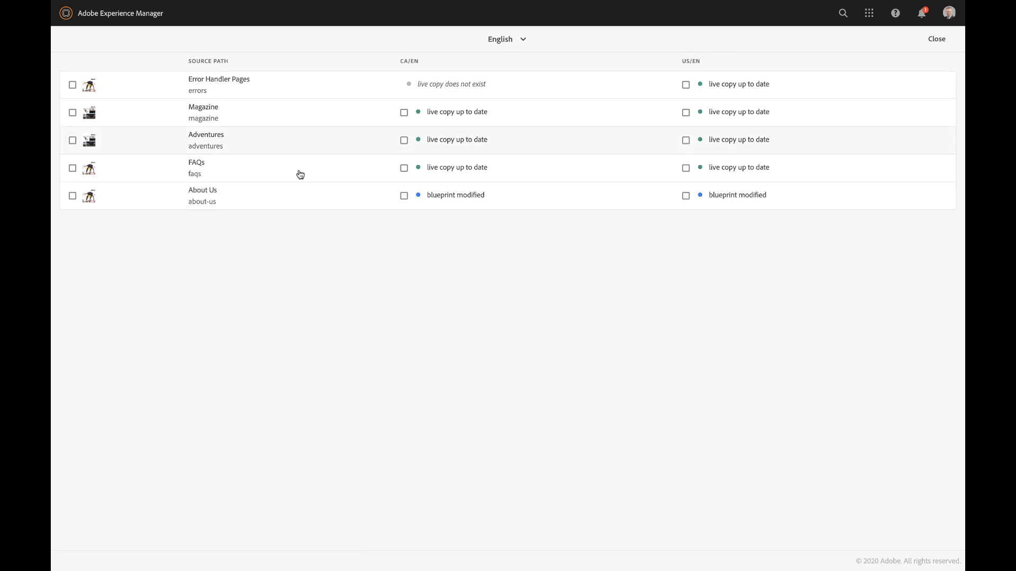
{"action": "left_click", "coordinate": [72, 113]}
{"action": "left_click", "coordinate": [127, 13]}
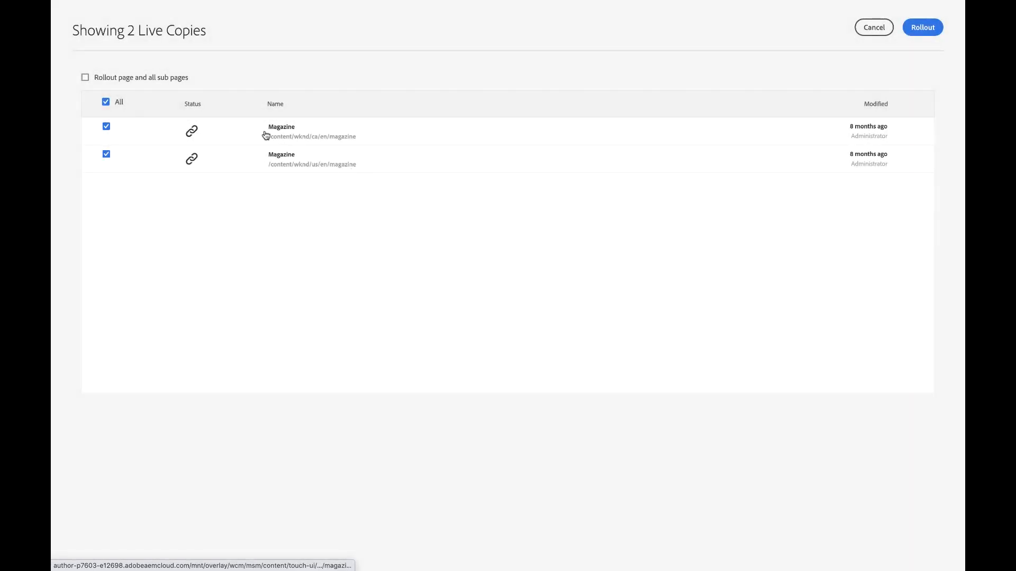
{"action": "left_click", "coordinate": [145, 80]}
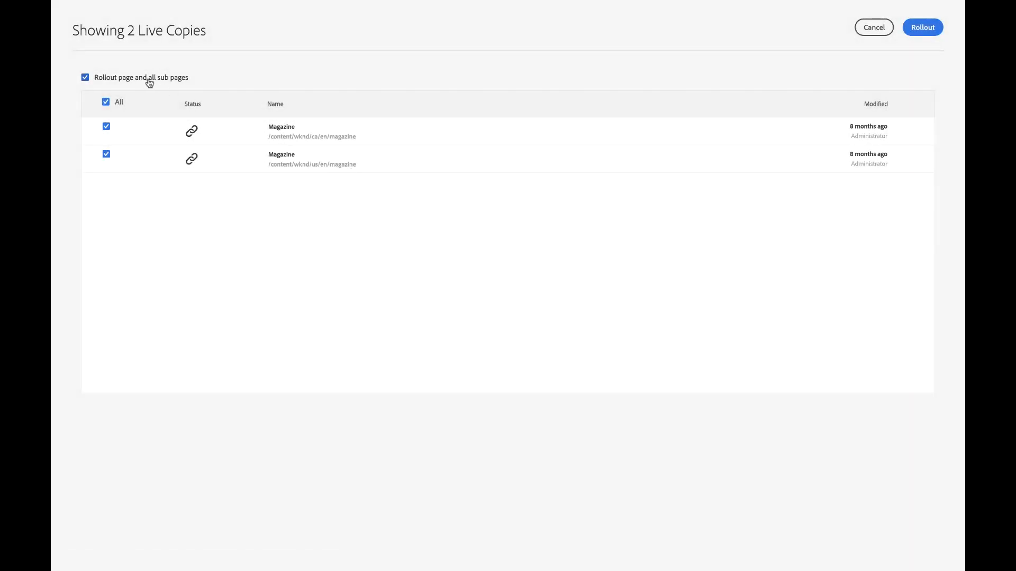
{"action": "left_click", "coordinate": [923, 29]}
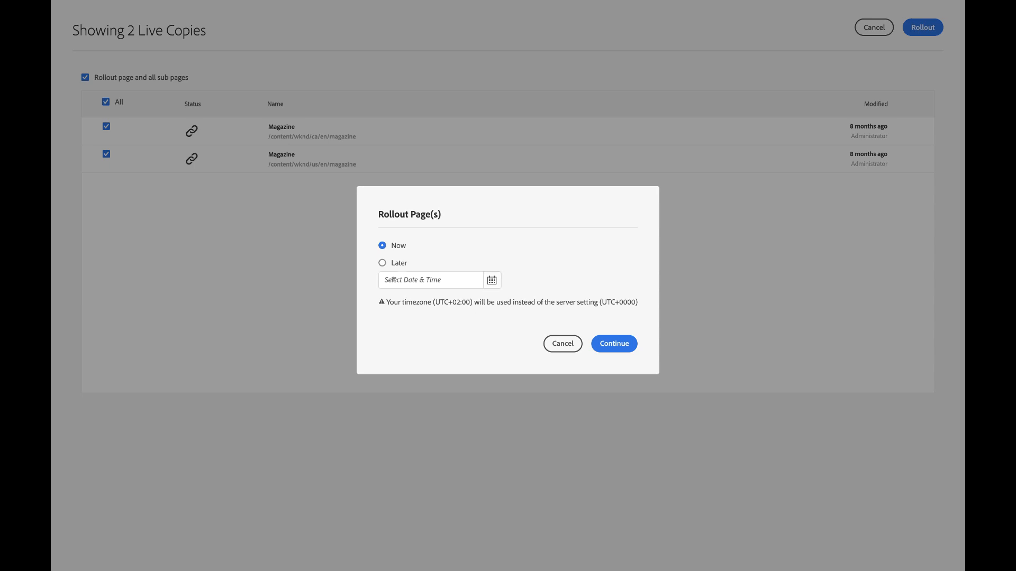
{"action": "left_click", "coordinate": [612, 347]}
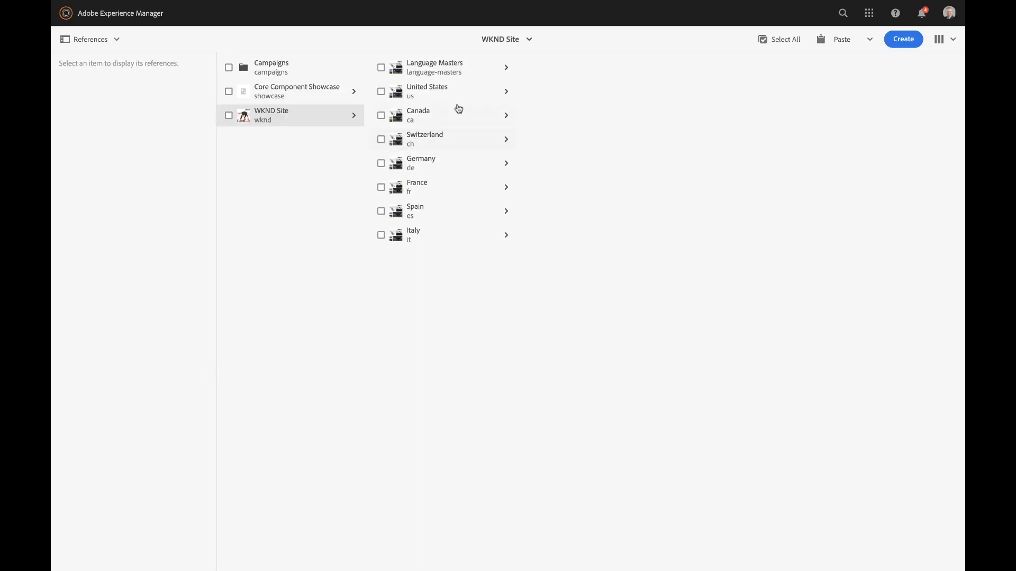
Step: Check the English Magazine sections of the United States and Canada sites for the Fly fishing the Amazon page
{"action": "left_click", "coordinate": [506, 92]}
{"action": "left_click", "coordinate": [585, 68]}
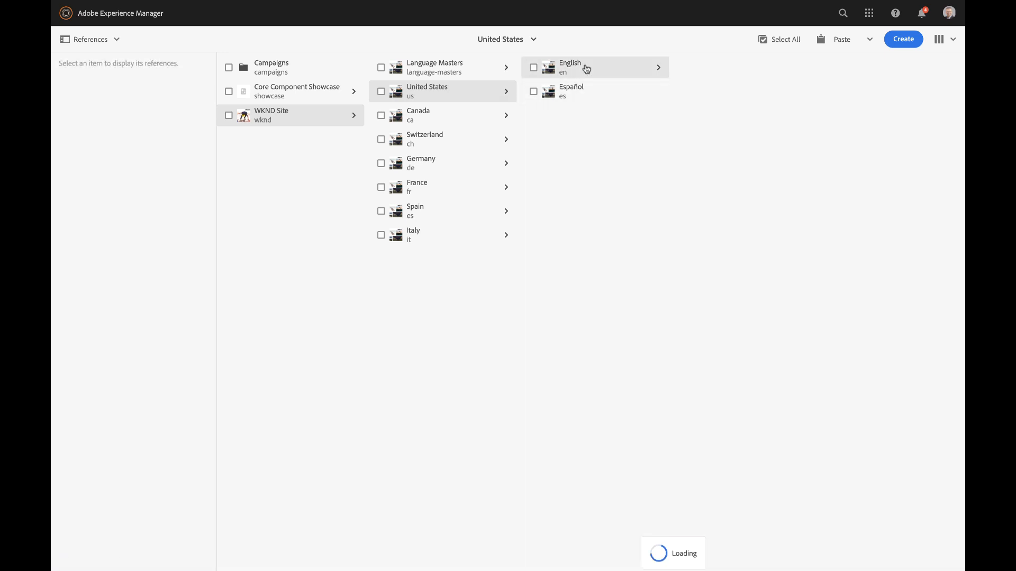
{"action": "left_click", "coordinate": [706, 89]}
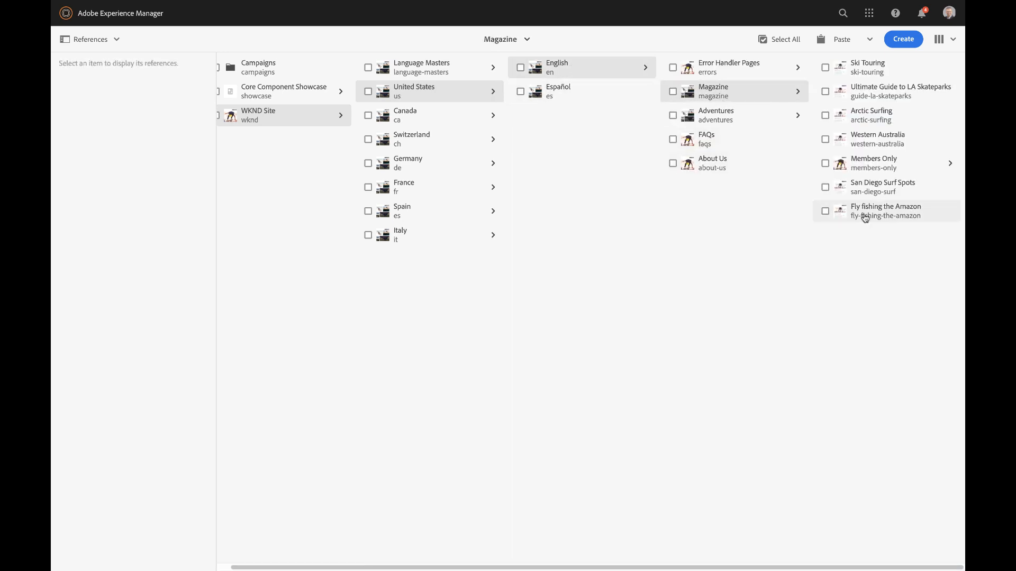
{"action": "left_click", "coordinate": [439, 118]}
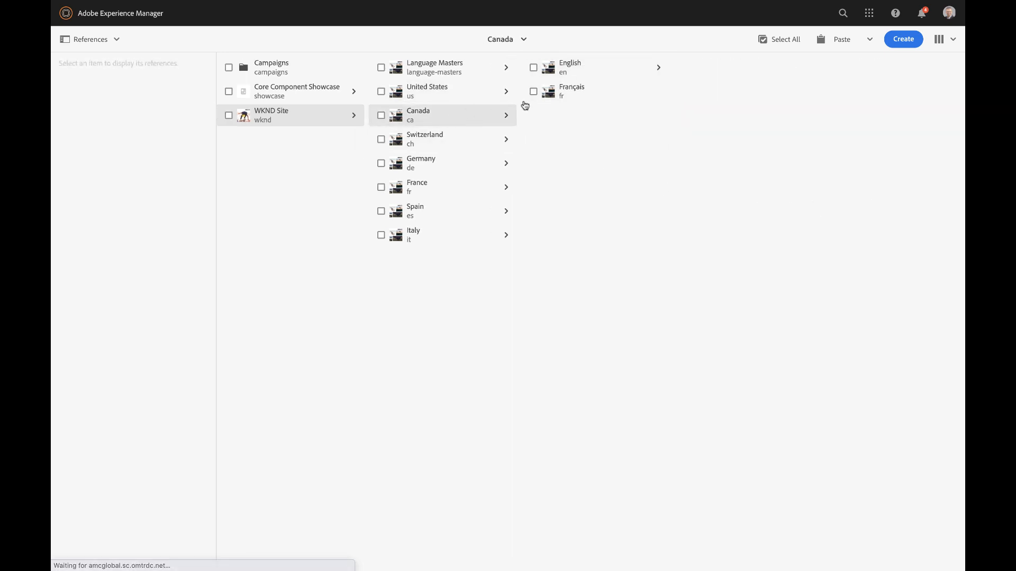
{"action": "left_click", "coordinate": [595, 70]}
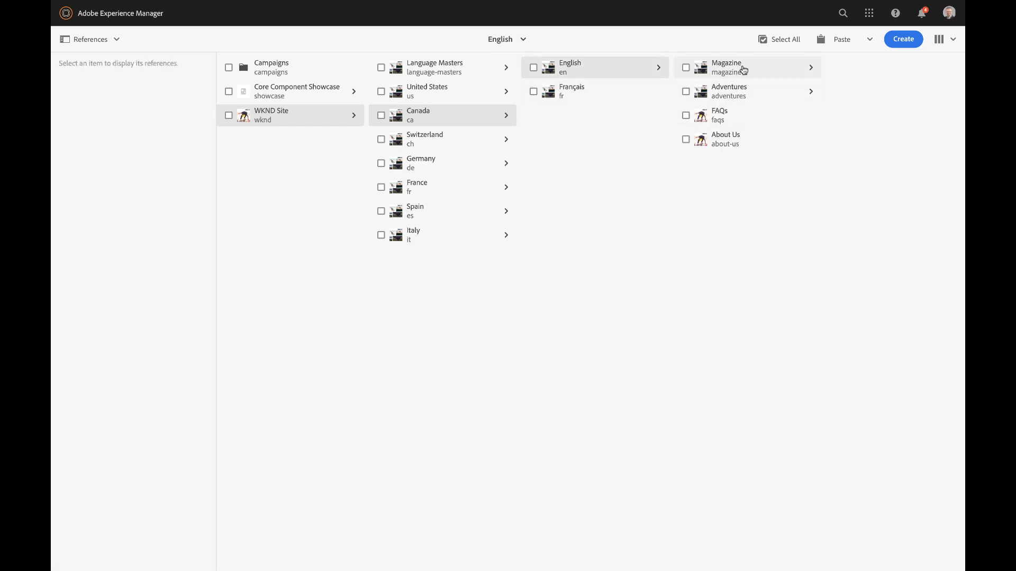
{"action": "left_click", "coordinate": [743, 70]}
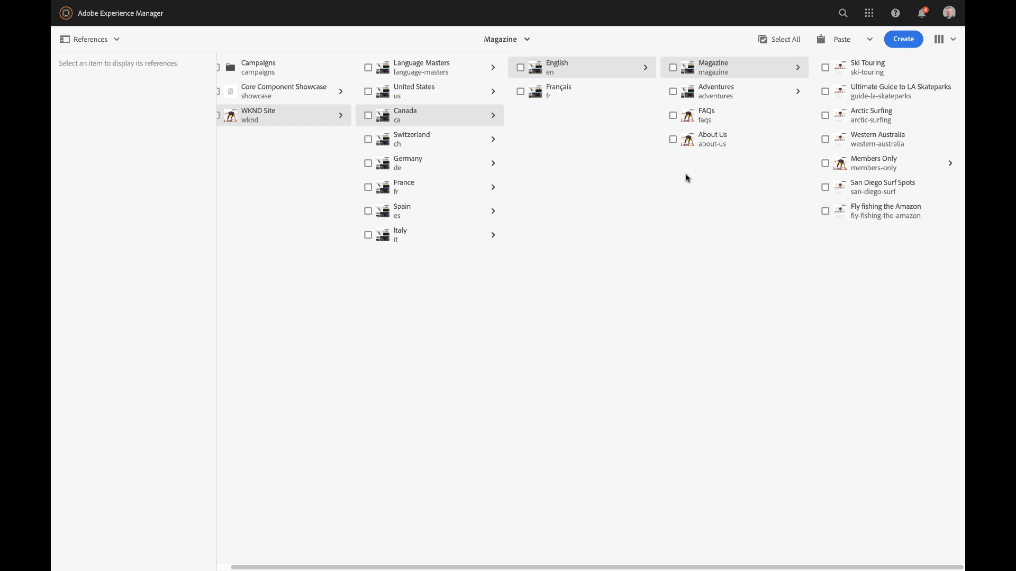
Step: Start a language copy of the Fly fishing the Amazon page from the English language master's Magazine section
{"action": "left_click", "coordinate": [429, 71]}
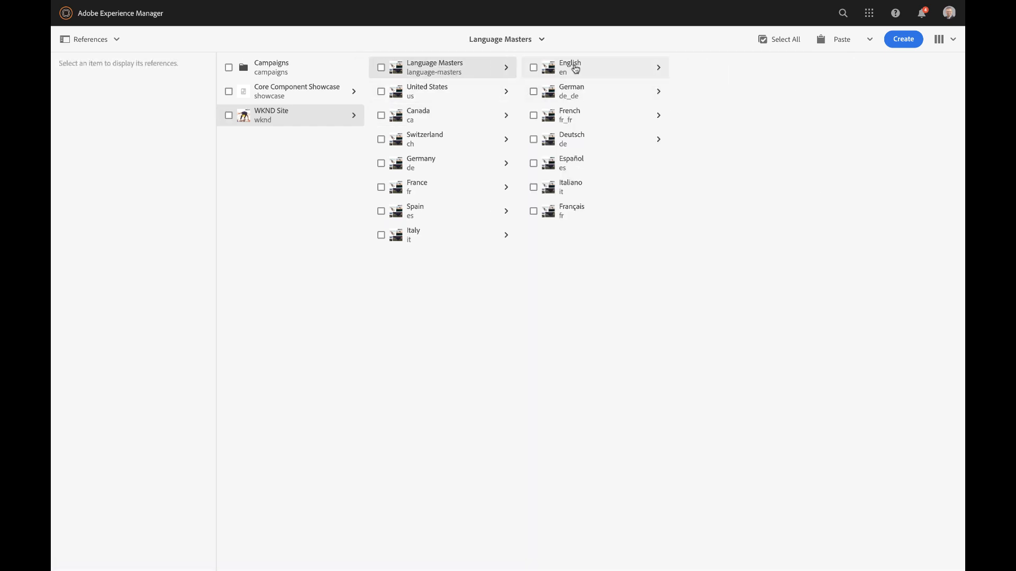
{"action": "left_click", "coordinate": [576, 70]}
{"action": "left_click", "coordinate": [715, 93]}
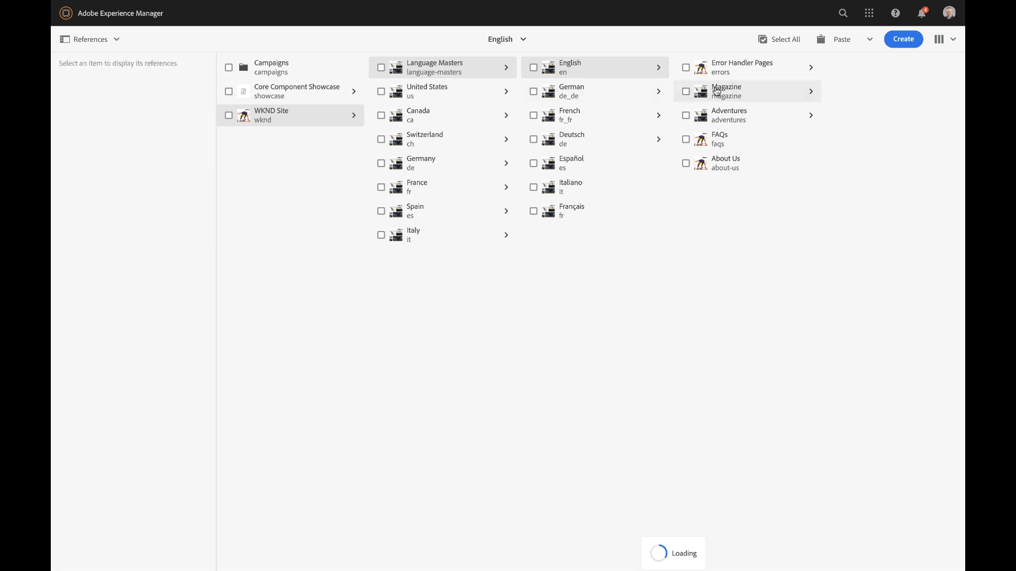
{"action": "left_click", "coordinate": [847, 210]}
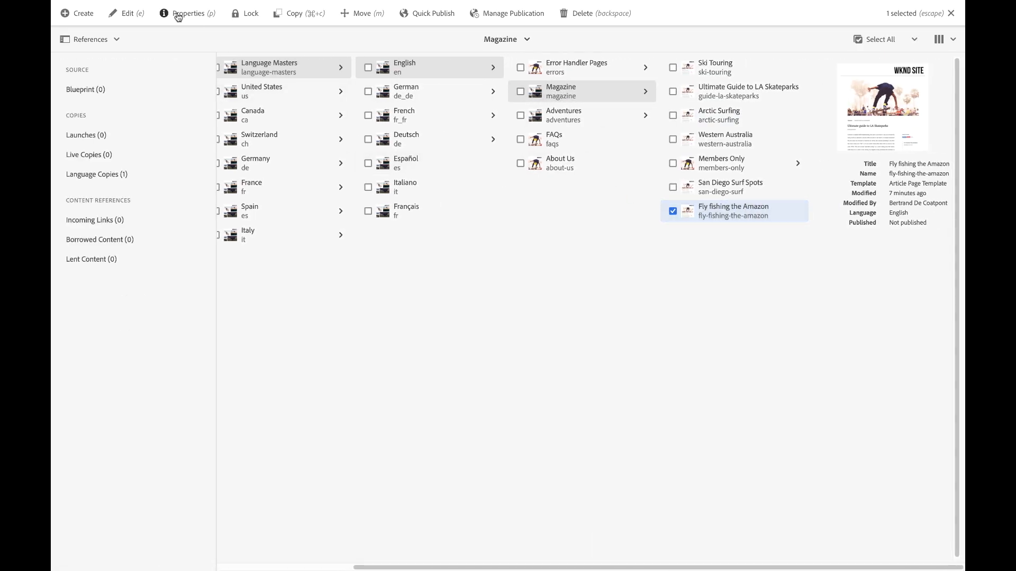
{"action": "left_click", "coordinate": [79, 14]}
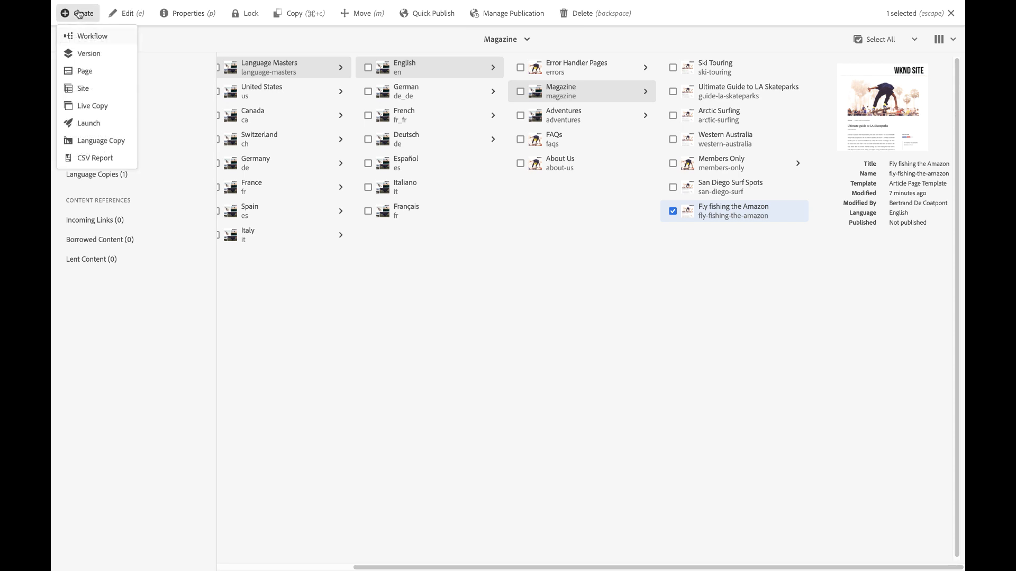
{"action": "left_click", "coordinate": [93, 144]}
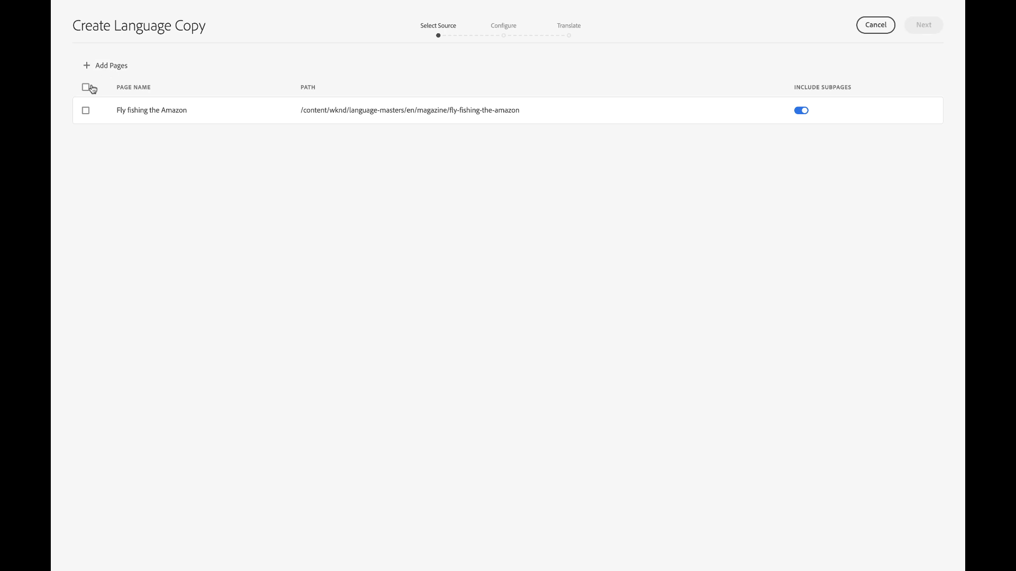
Step: Choose the Fly fishing the Amazon page as the language copy source and set the target language to French (fr)
{"action": "left_click", "coordinate": [85, 87]}
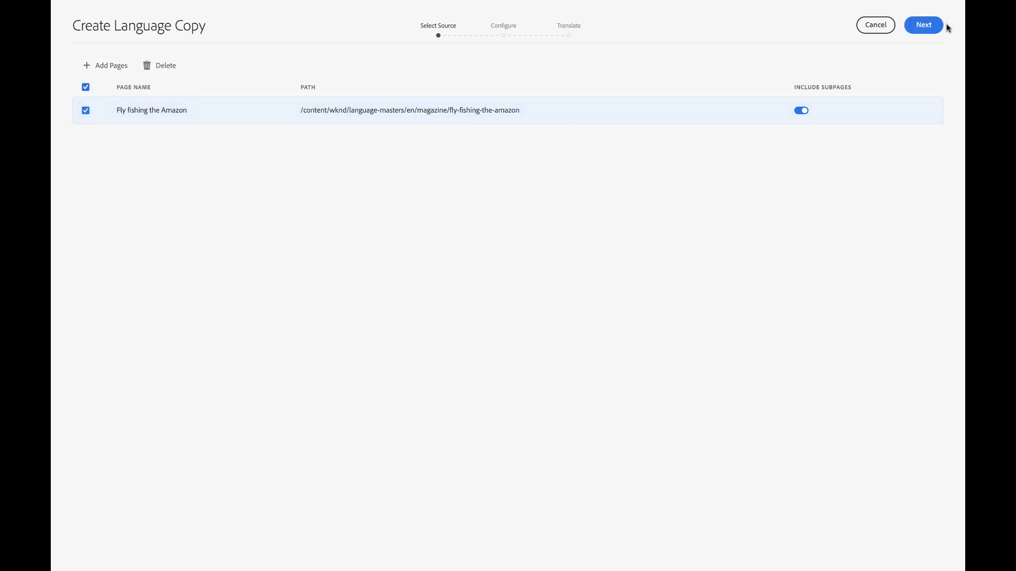
{"action": "left_click", "coordinate": [926, 24]}
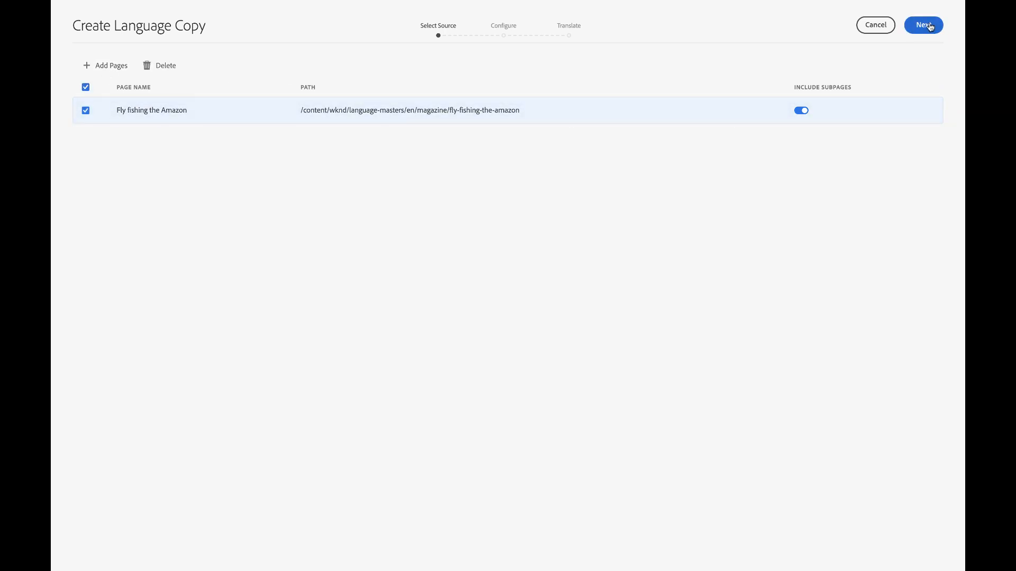
{"action": "left_click", "coordinate": [414, 82]}
{"action": "type", "text": "fi"}
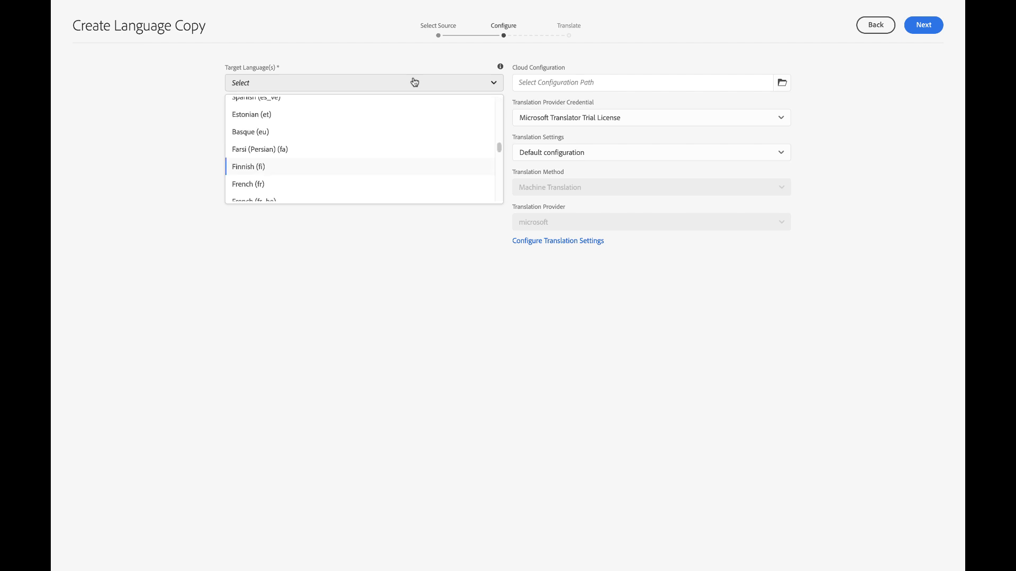
{"action": "left_click", "coordinate": [265, 183]}
{"action": "left_click", "coordinate": [476, 232]}
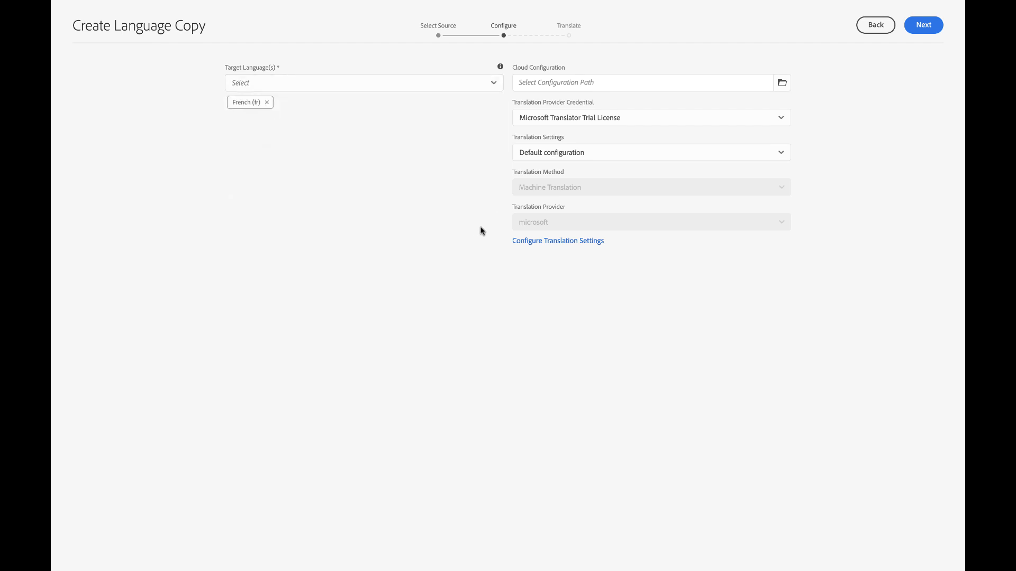
{"action": "left_click", "coordinate": [927, 27]}
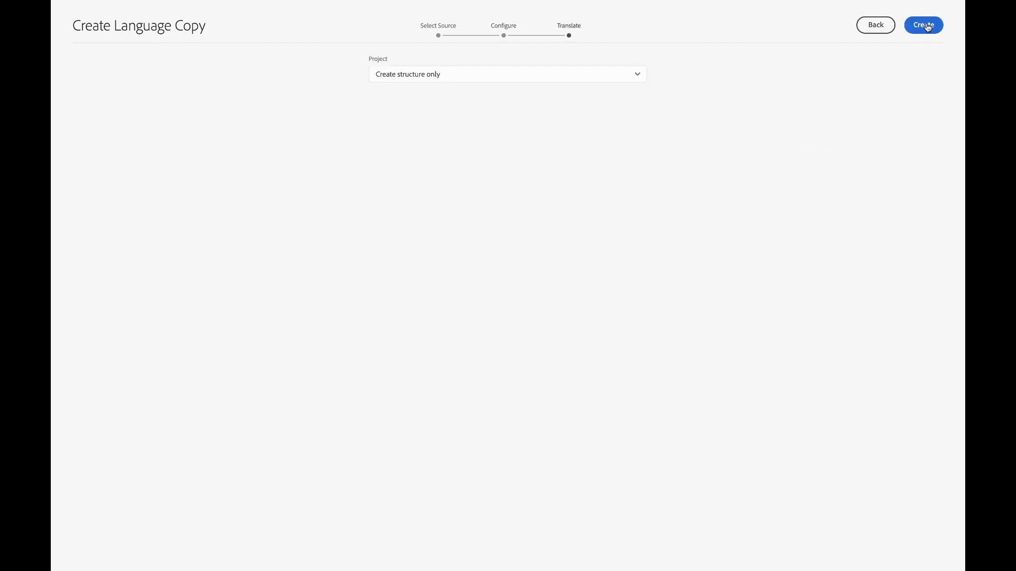
Step: Create the language copy with a translation project titled "French translation"
{"action": "left_click", "coordinate": [573, 75]}
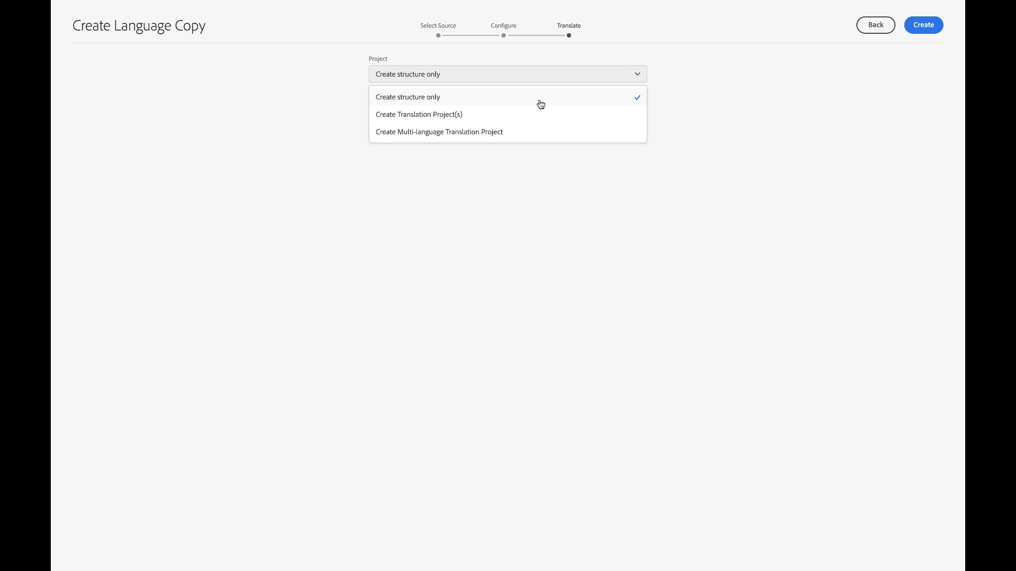
{"action": "left_click", "coordinate": [487, 117]}
{"action": "type", "text": "French translation"}
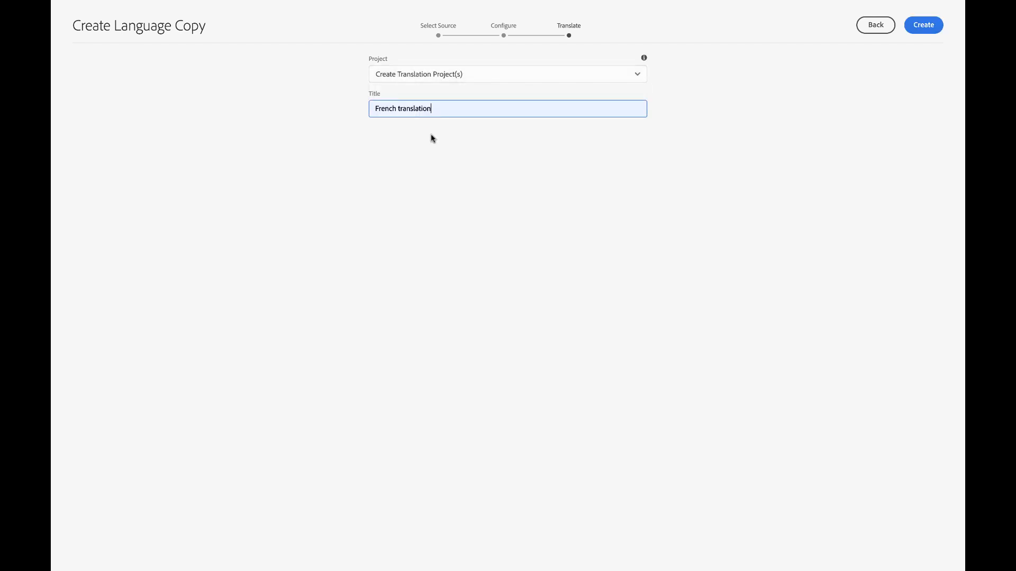
{"action": "left_click", "coordinate": [924, 28]}
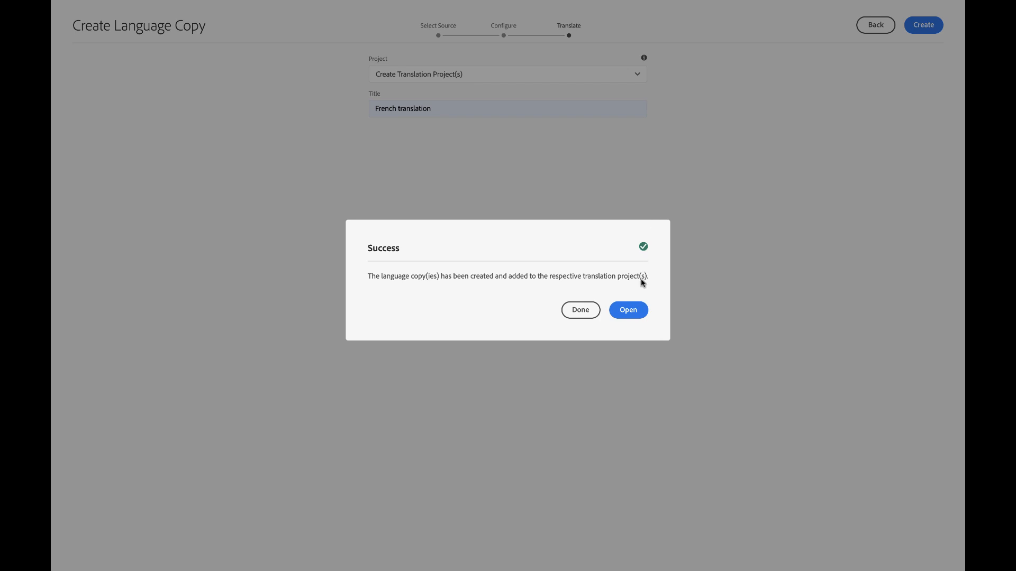
Step: Open the French translation [FR] project in the French translation folder and start its translation job
{"action": "left_click", "coordinate": [628, 314]}
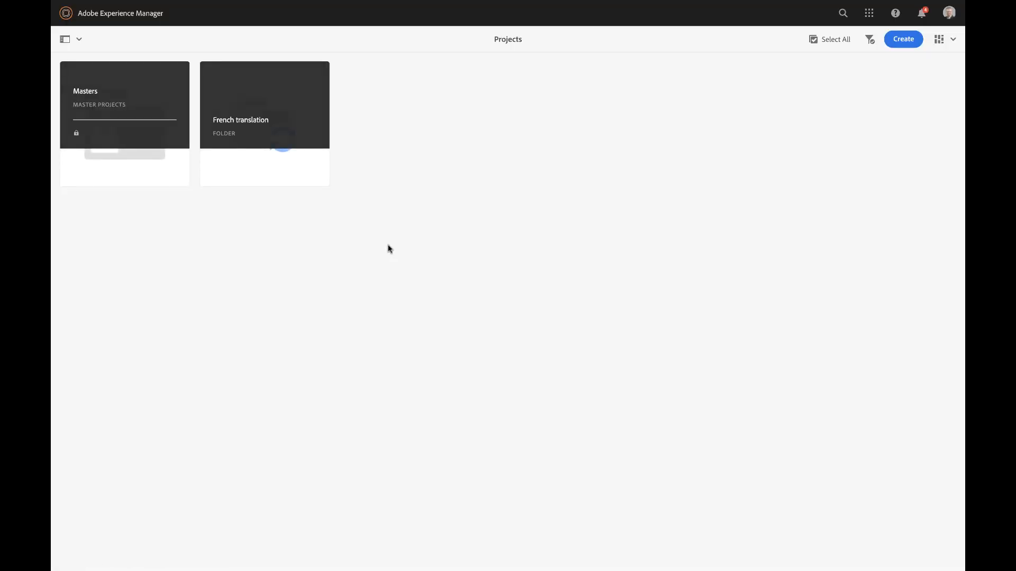
{"action": "left_click", "coordinate": [252, 125]}
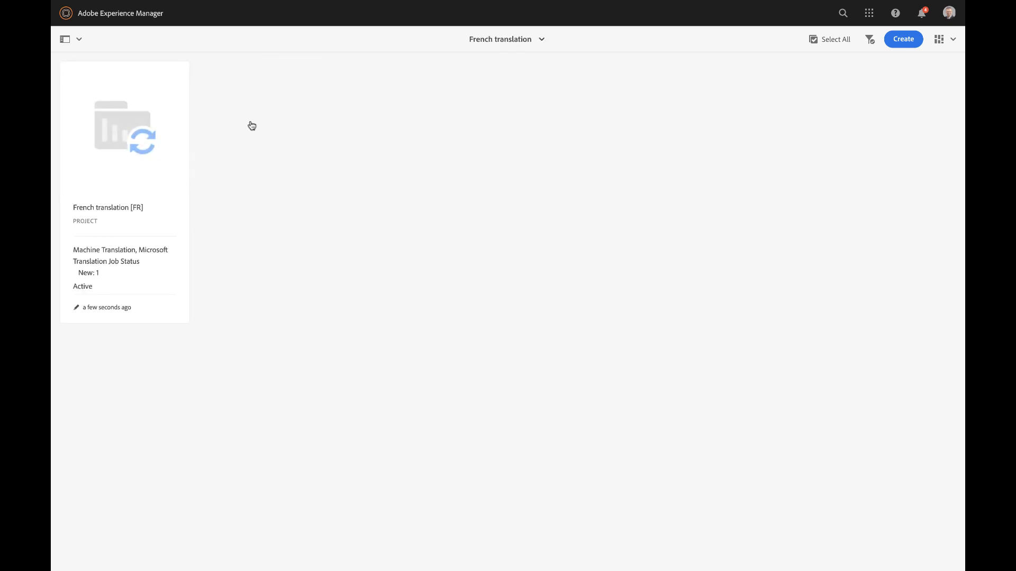
{"action": "left_click", "coordinate": [178, 143]}
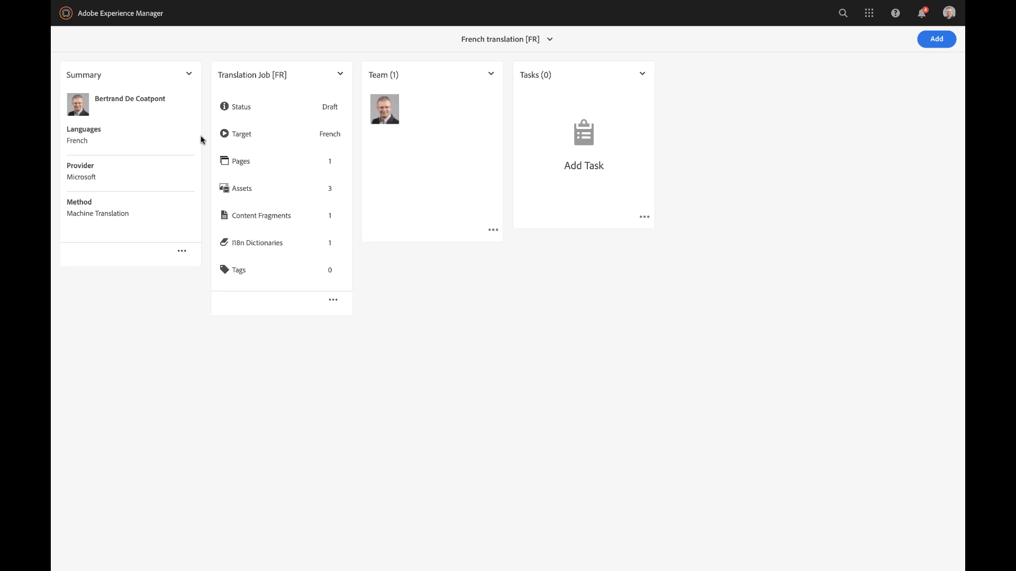
{"action": "left_click", "coordinate": [341, 74]}
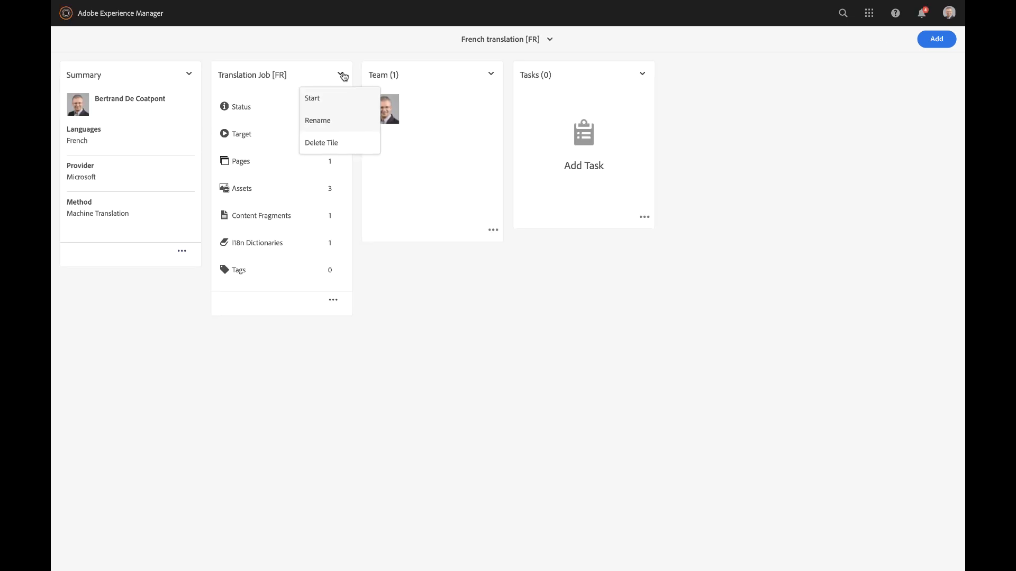
{"action": "left_click", "coordinate": [313, 97]}
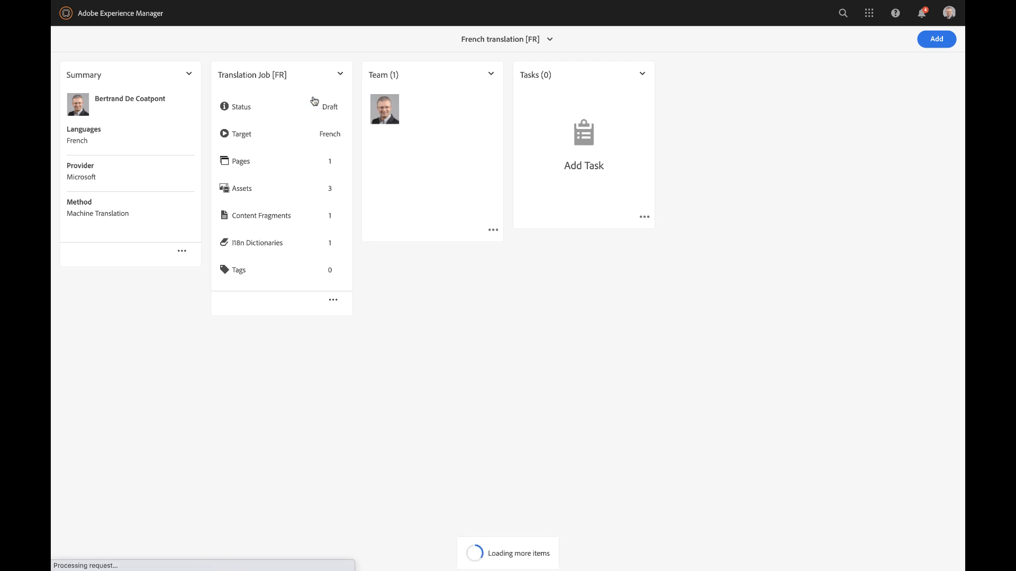
Step: Preview the translated Fly fishing the Amazon page from the translation job, and accept its translation including references
{"action": "left_click", "coordinate": [332, 301]}
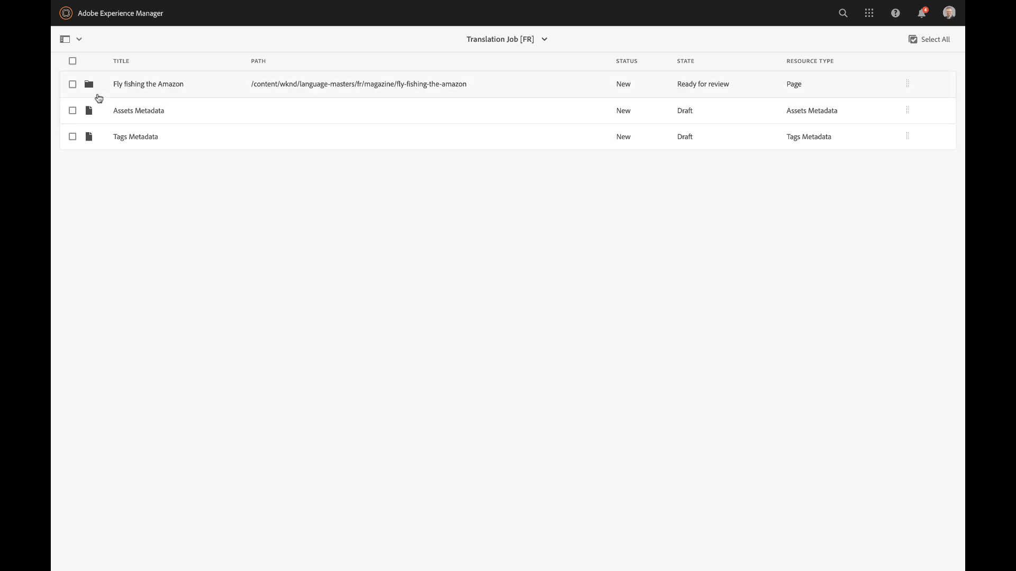
{"action": "left_click", "coordinate": [73, 84]}
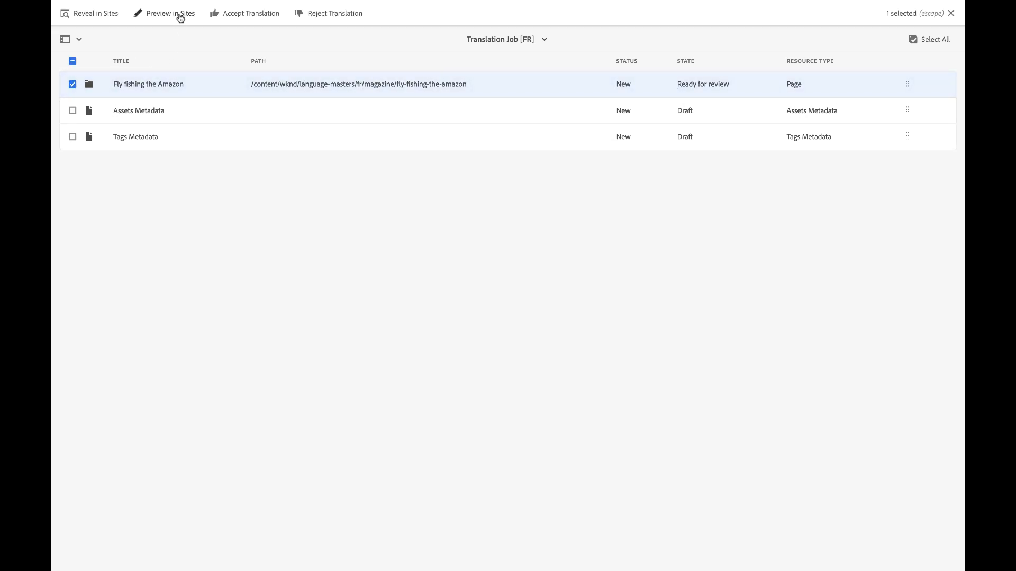
{"action": "left_click", "coordinate": [179, 17]}
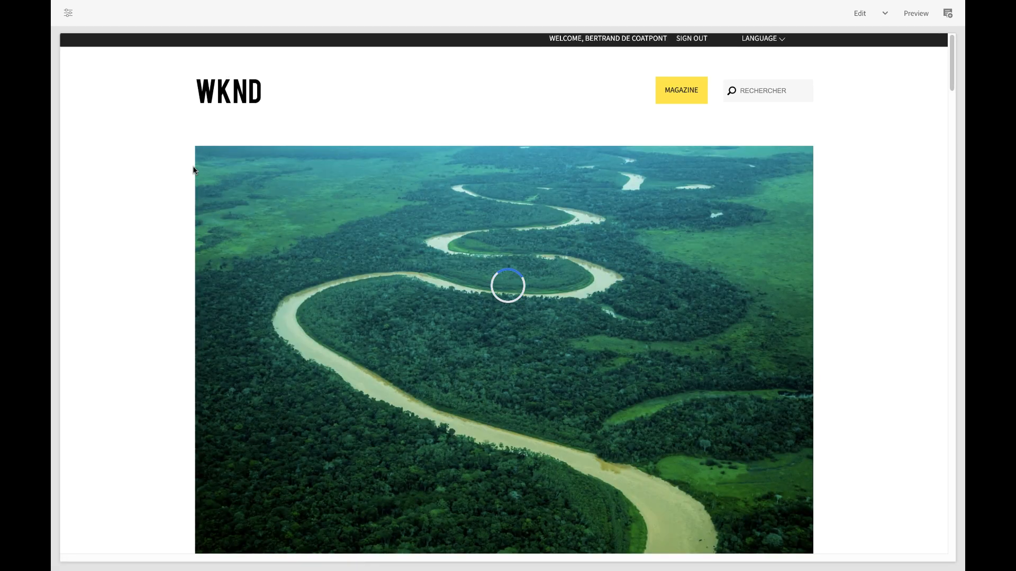
{"action": "left_click_drag", "start_coordinate": [950, 65], "coordinate": [926, 48]}
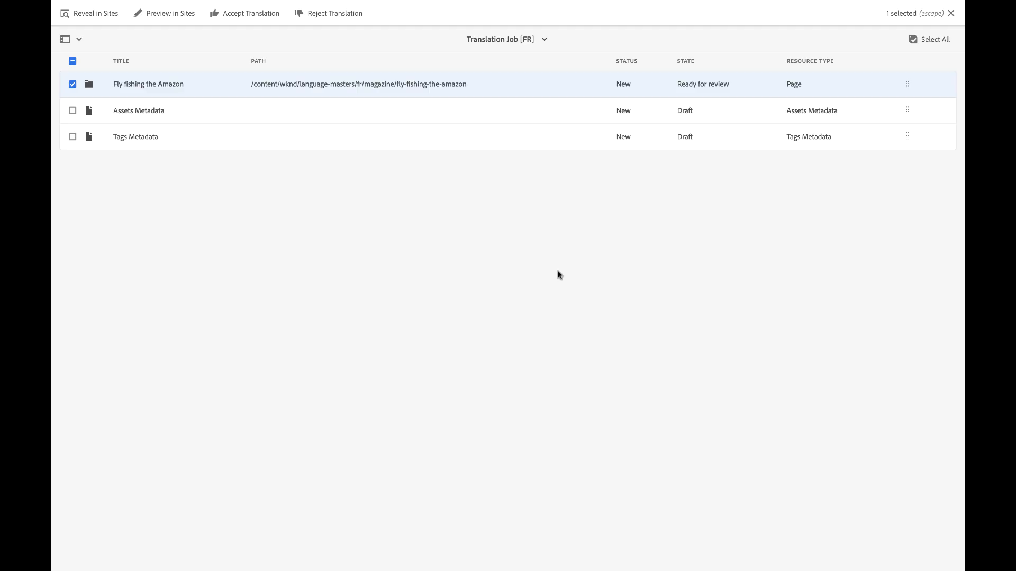
{"action": "left_click", "coordinate": [241, 14]}
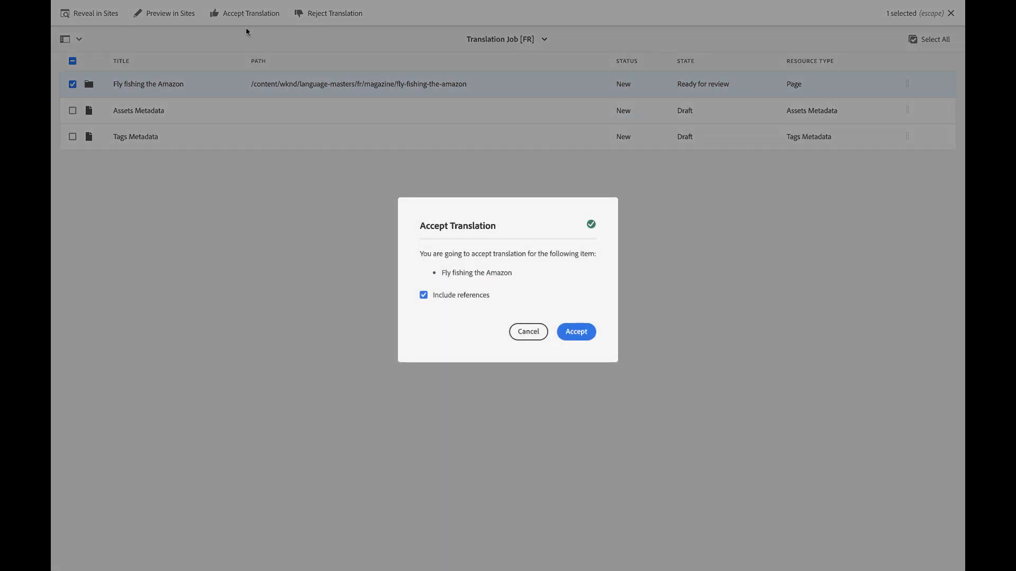
{"action": "left_click", "coordinate": [577, 332]}
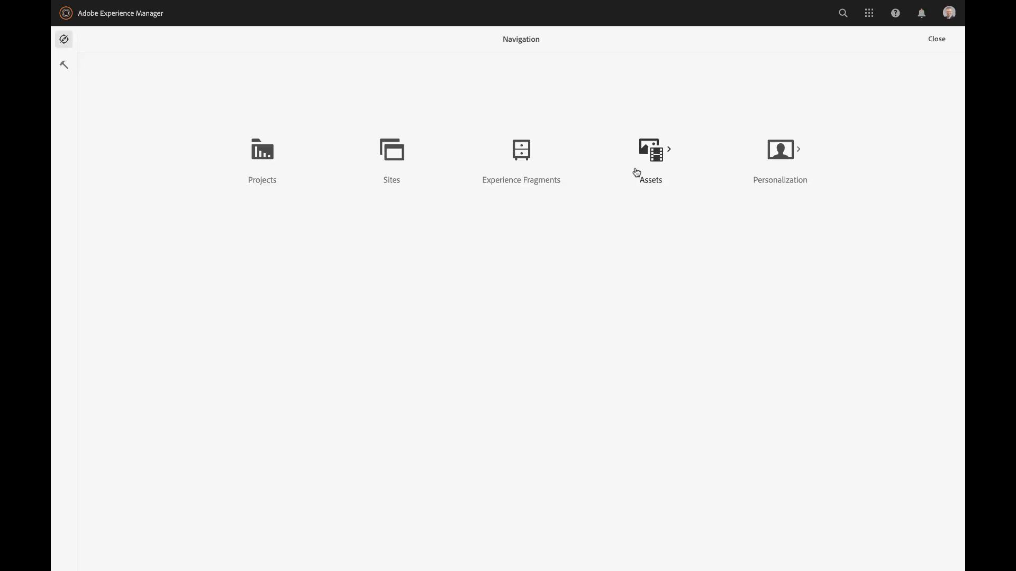
Step: Quick-publish the Fly fishing the Amazon page from the WKND United States English Magazine section and look through the published page
{"action": "left_click", "coordinate": [392, 152]}
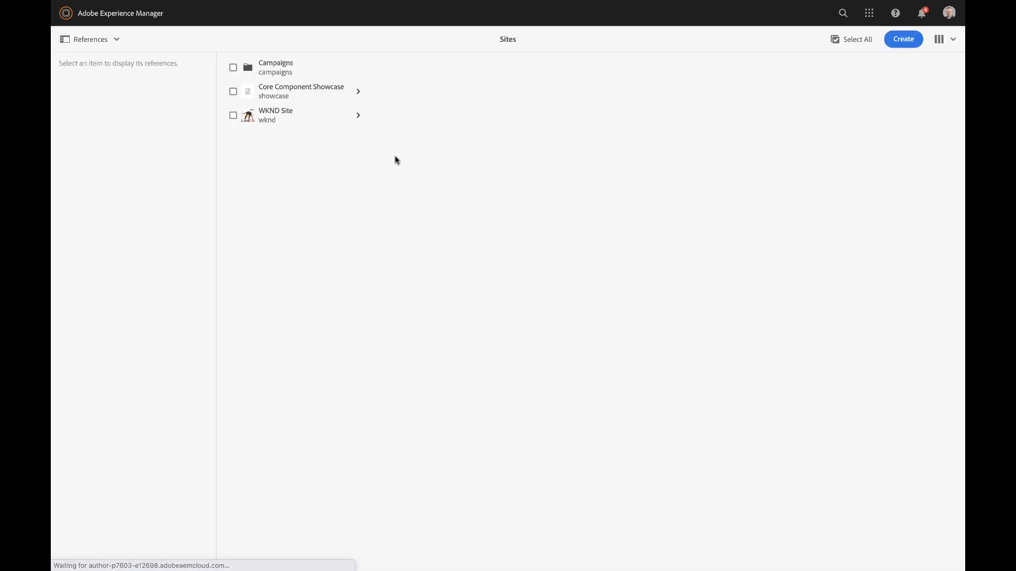
{"action": "left_click", "coordinate": [276, 119]}
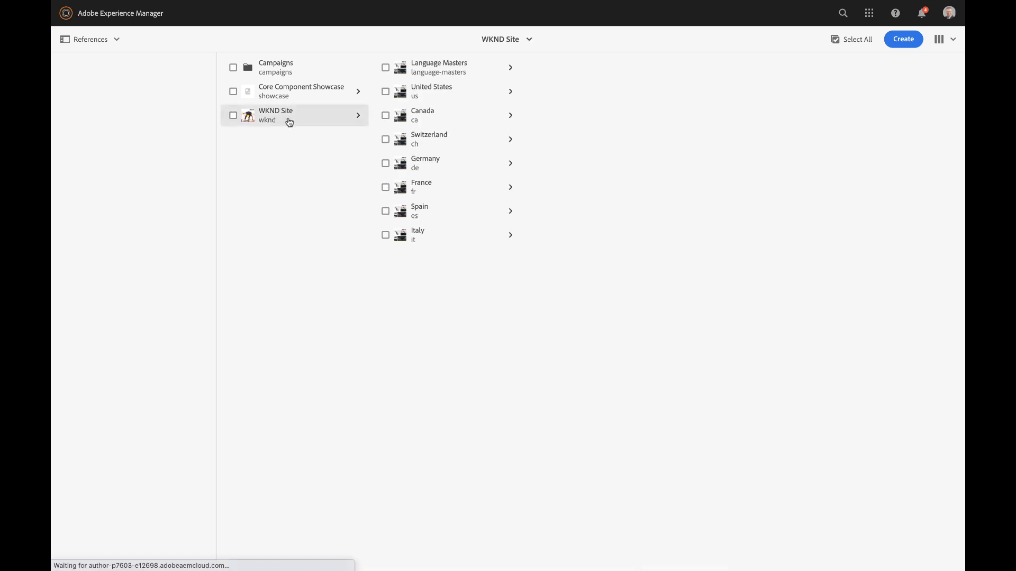
{"action": "left_click", "coordinate": [450, 92]}
{"action": "left_click", "coordinate": [608, 70]}
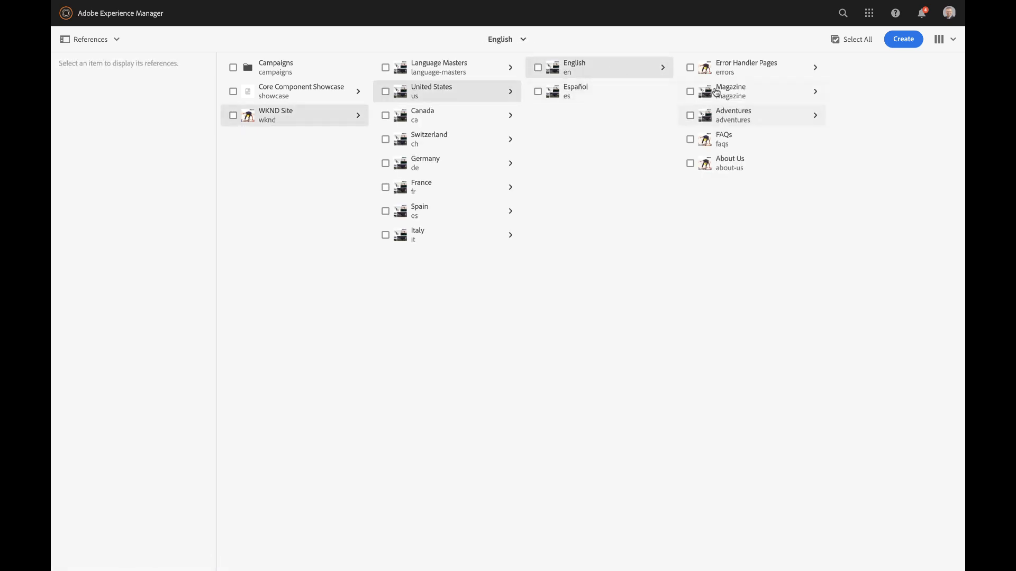
{"action": "left_click", "coordinate": [722, 91]}
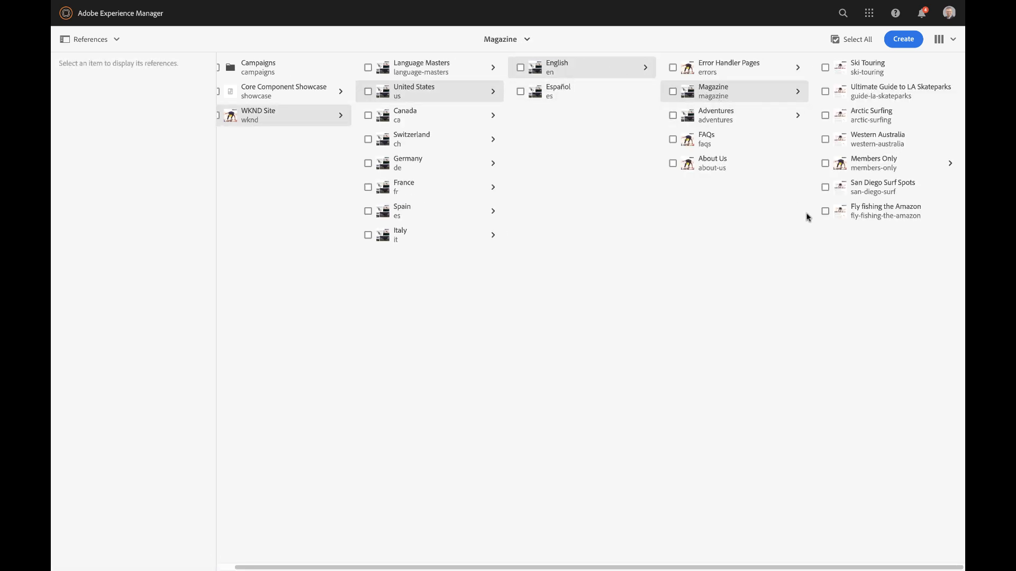
{"action": "left_click", "coordinate": [825, 211]}
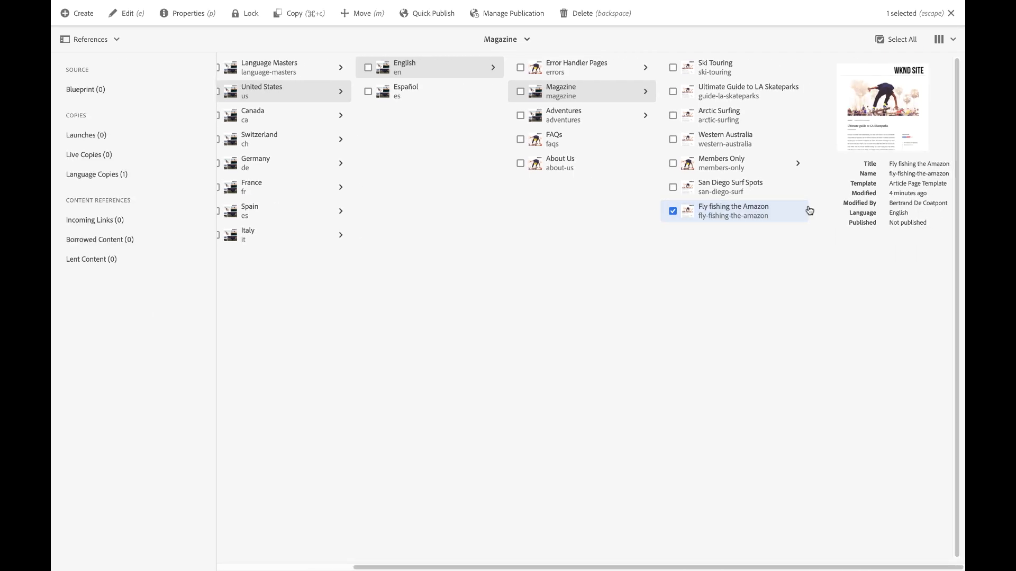
{"action": "left_click", "coordinate": [424, 14]}
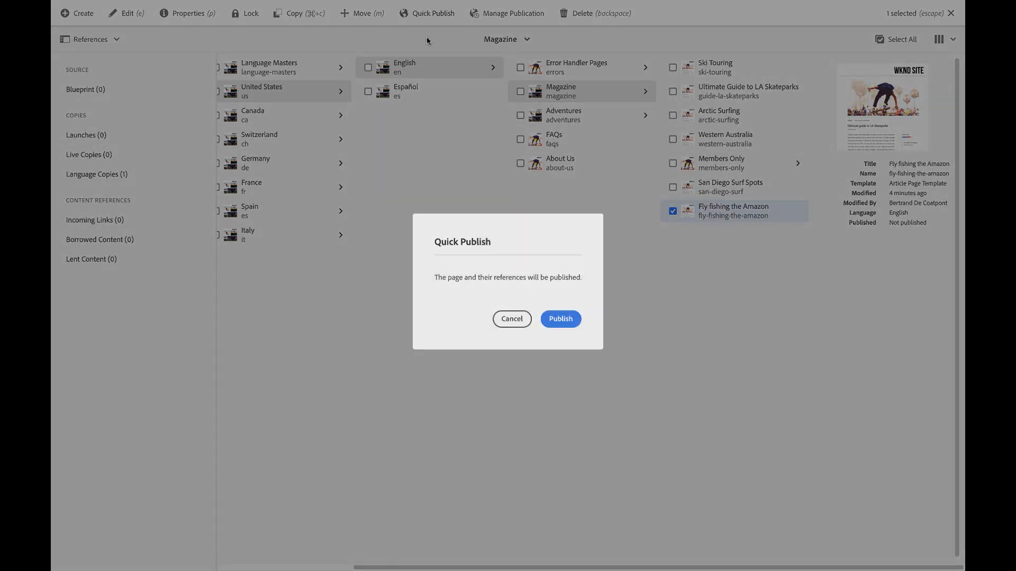
{"action": "left_click", "coordinate": [566, 318]}
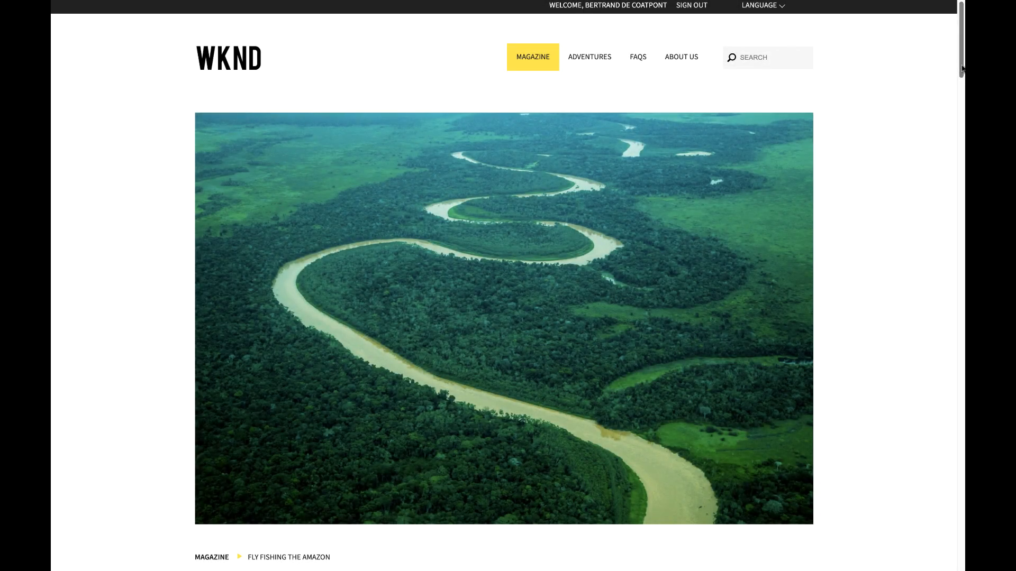
{"action": "left_click_drag", "start_coordinate": [958, 80], "coordinate": [921, 60]}
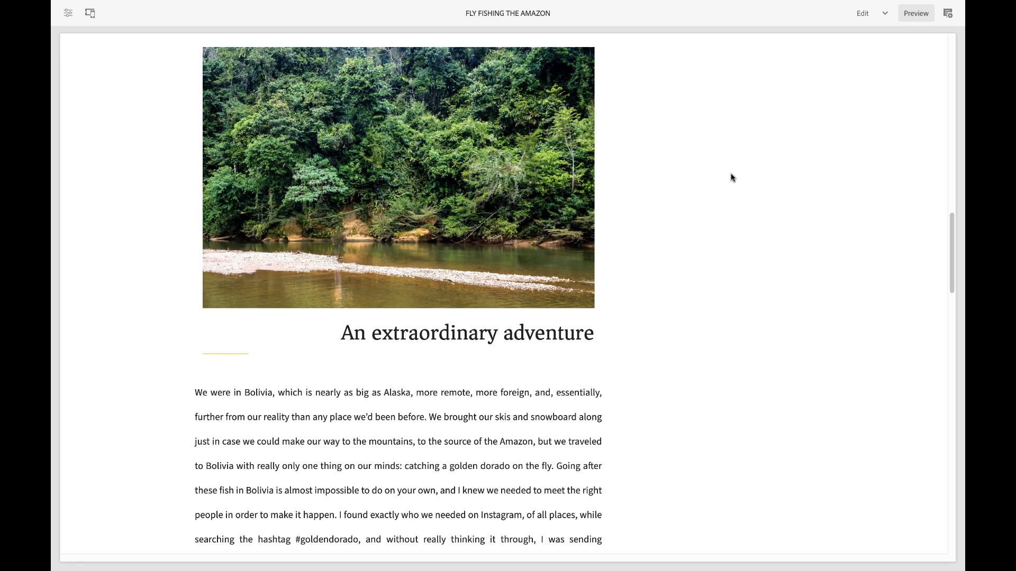
Step: Switch the Fly fishing the Amazon page to edit mode and browse the list of available components
{"action": "left_click", "coordinate": [862, 14]}
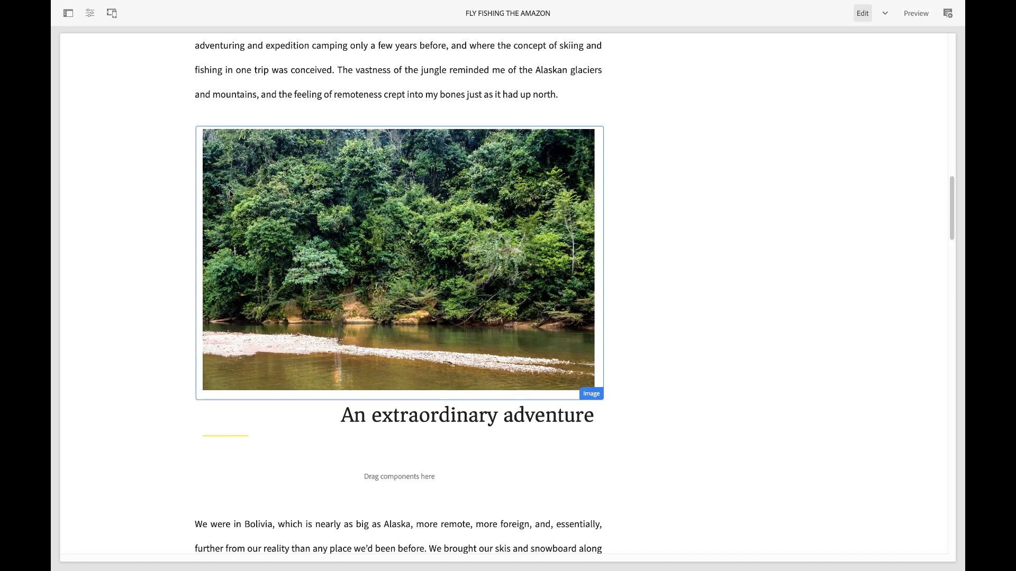
{"action": "left_click", "coordinate": [67, 14]}
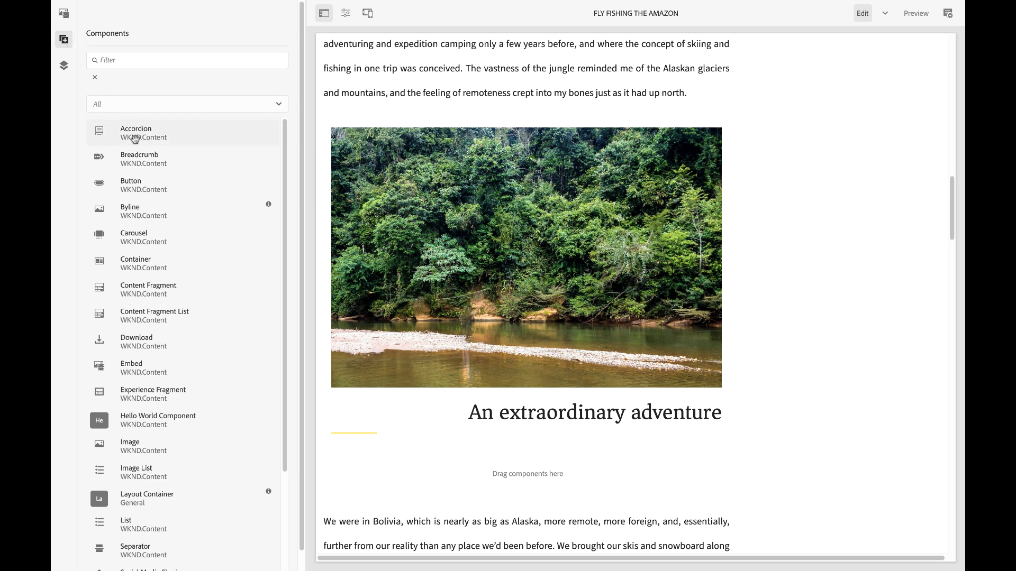
{"action": "scroll", "coordinate": [174, 201], "scroll_direction": "down", "scroll_amount": 5}
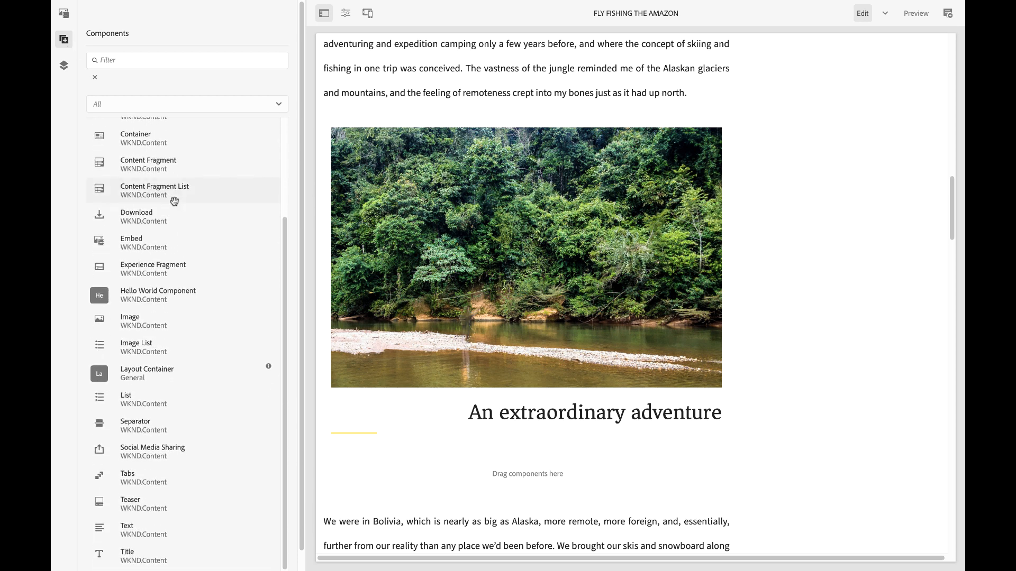
Step: Remove the Underline style from the "An extraordinary adventure" title and reapply it
{"action": "left_click", "coordinate": [443, 411]}
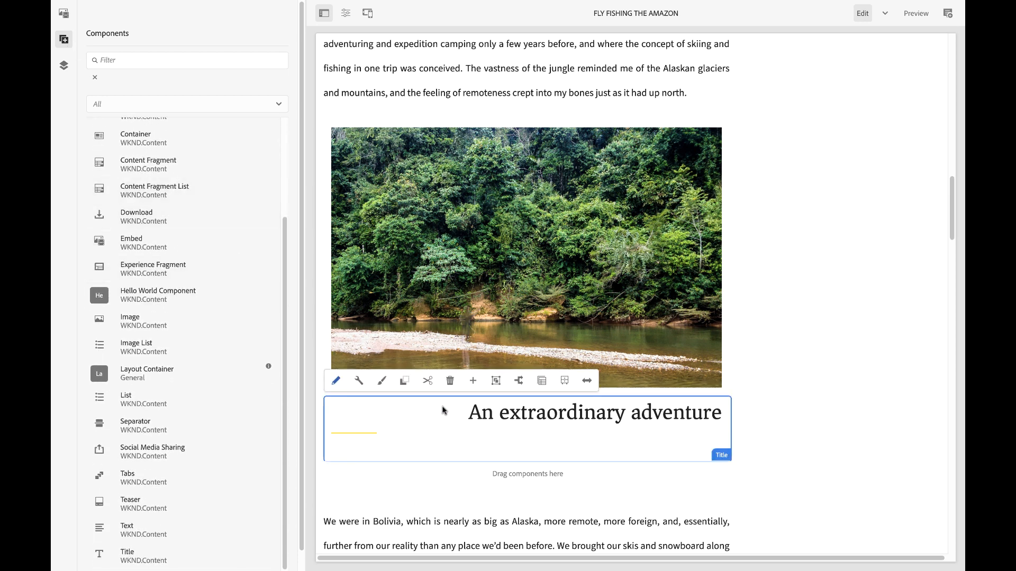
{"action": "left_click", "coordinate": [382, 381]}
{"action": "left_click", "coordinate": [369, 276]}
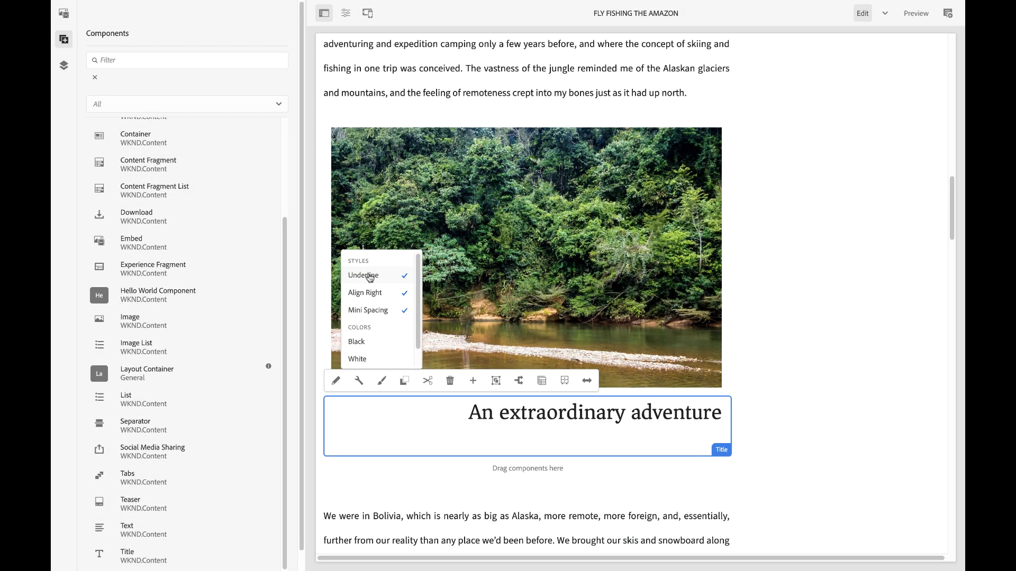
{"action": "left_click", "coordinate": [369, 277]}
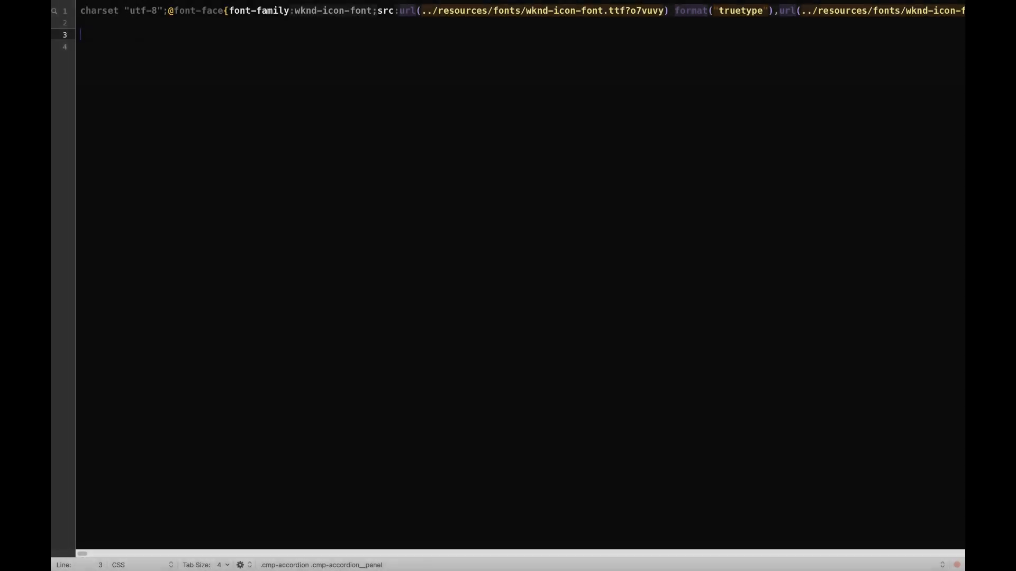
Step: In the site's CSS file, add a .cmp-title--scrolling style with a 15s infinite linear floatText animation, its hover pause rule and its translateX(-100%) keyframes
{"action": "type", "text": ".cmp-title--scrolling {   display: inline-block;   white-space: nowrap;   animation: floatText 15s infinite linear;   padding-left: 100%; } .cmp-title--scrolling:hover {   animation-play-state: paused; } @keyframes floatText {   to {     transform: translateX(-100%);   } }"}
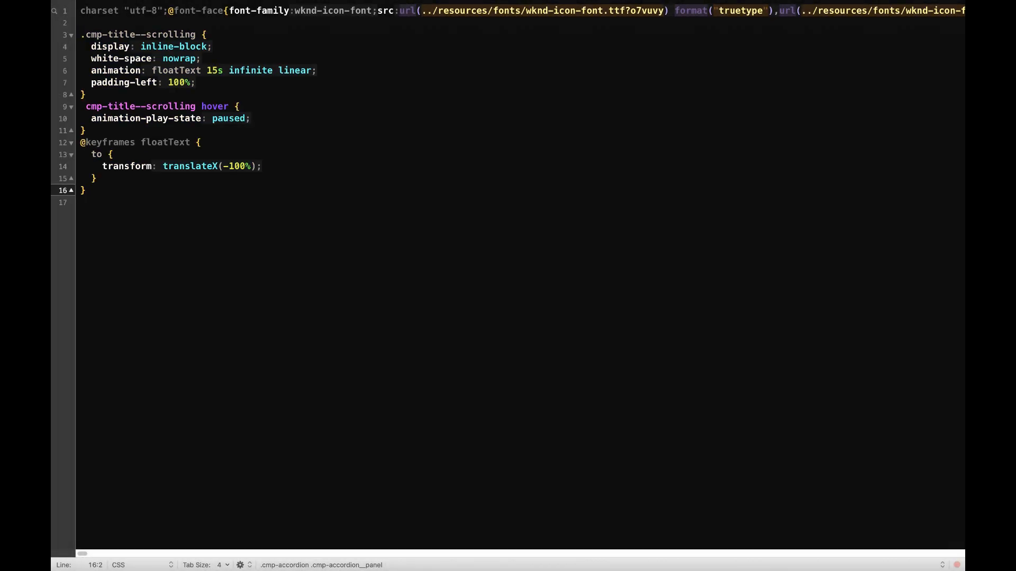
{"action": "key", "text": "Return"}
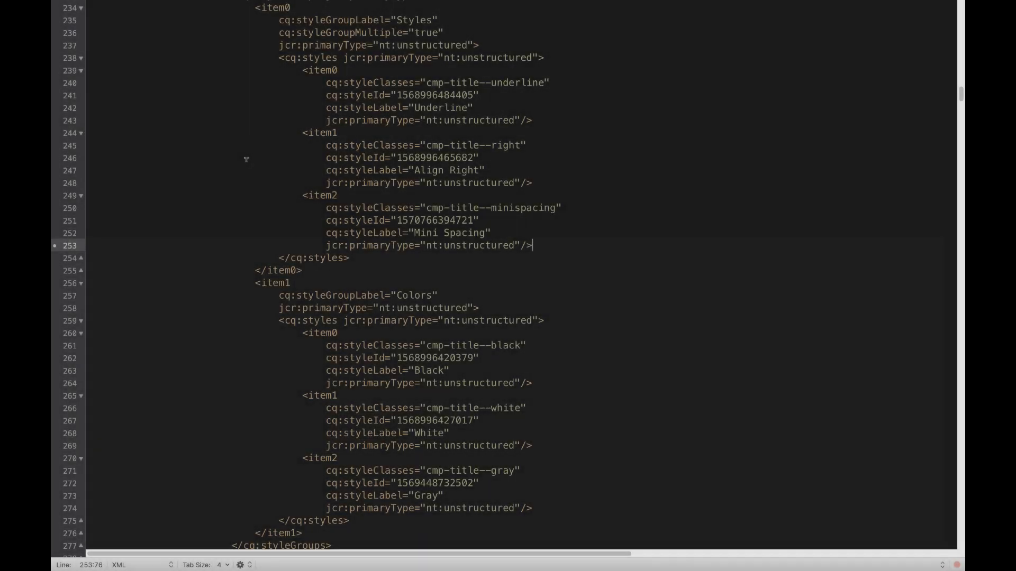
{"action": "key", "text": "Return"}
{"action": "key", "text": "Return"}
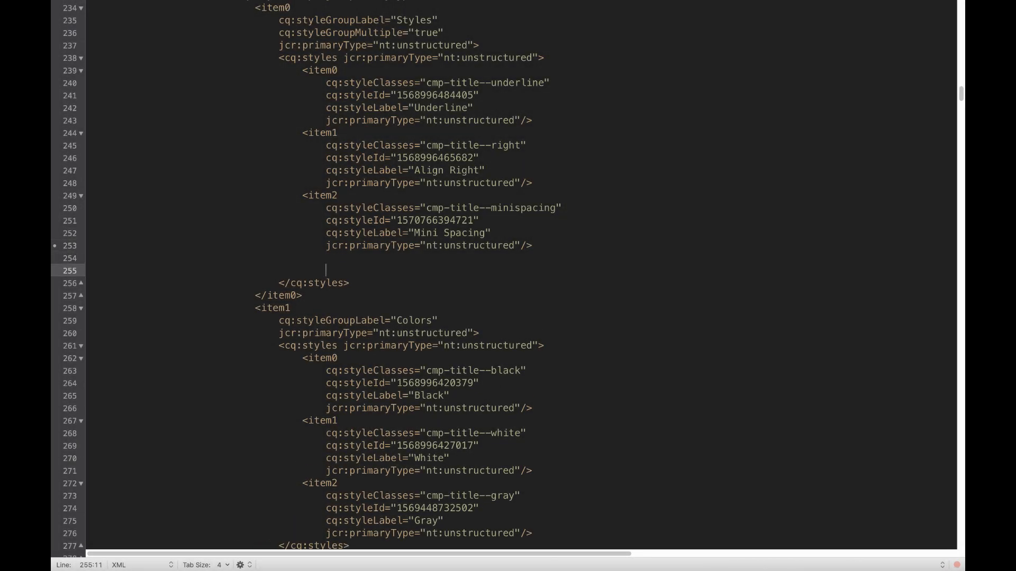
{"action": "key", "text": "Up"}
{"action": "key", "text": "super+v"}
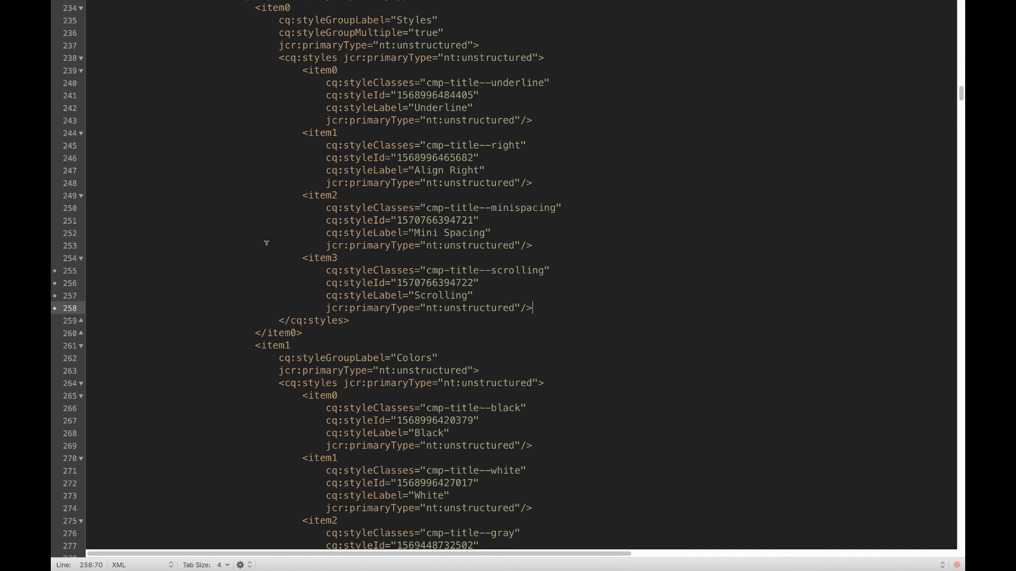
Step: Switch to the terminal, check the Git status of aem-guides-wknd and build the project with mvn clean install
{"action": "key", "text": "super+Tab"}
{"action": "type", "text": "git status"}
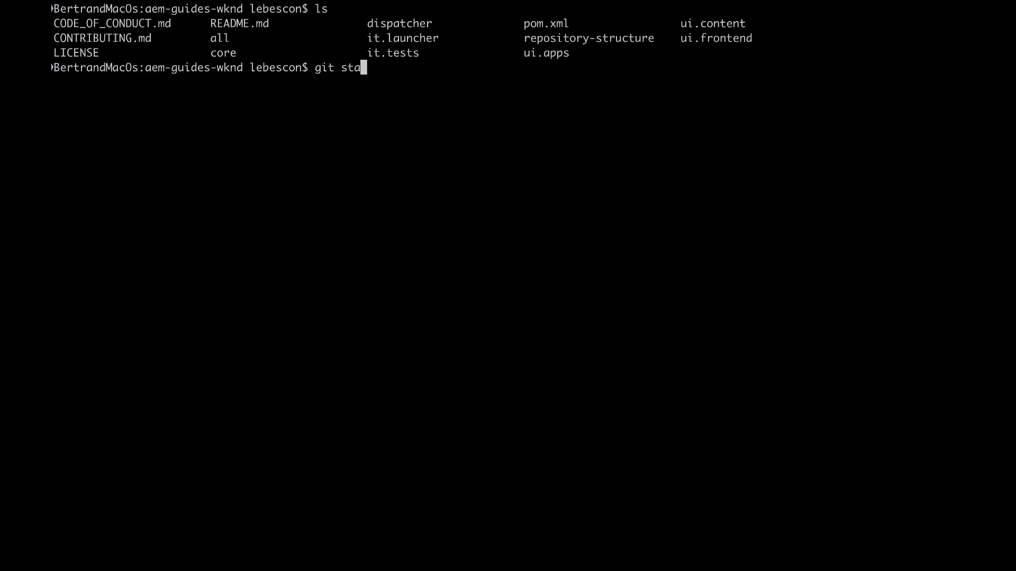
{"action": "key", "text": "Return"}
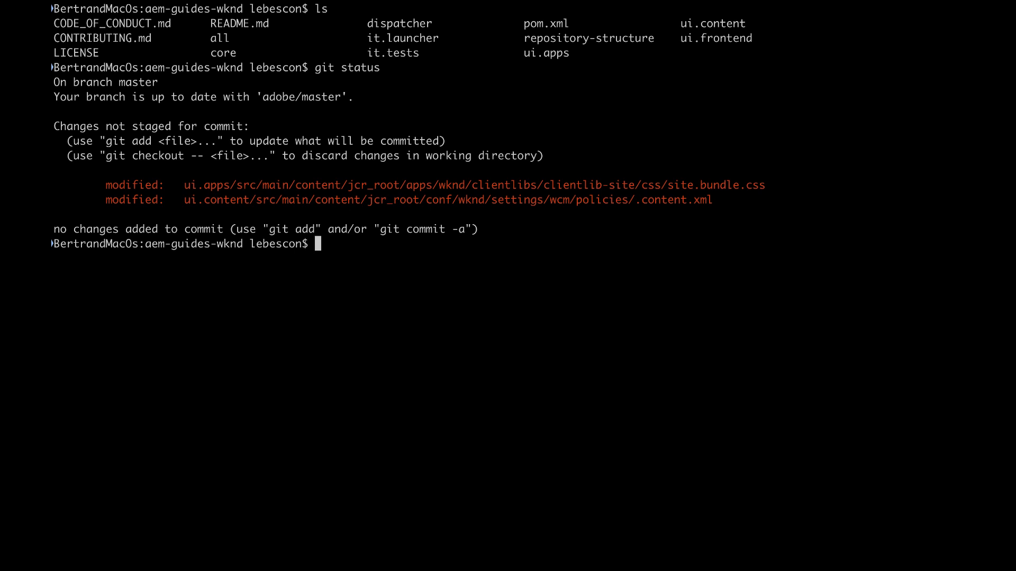
{"action": "type", "text": "mvn clean install"}
{"action": "key", "text": "Return"}
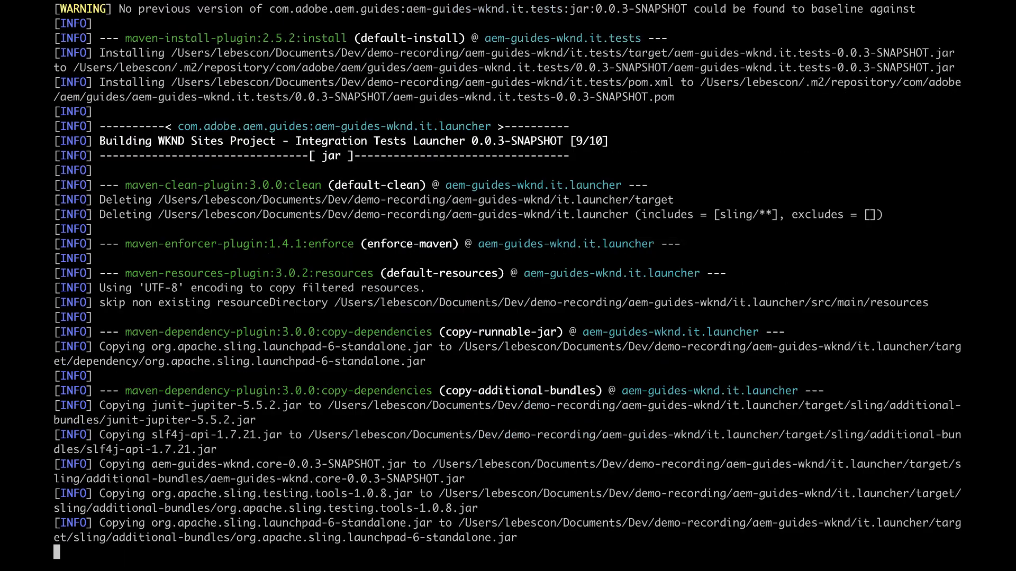
Step: Stage all modified files with git add * and check the Git status
{"action": "type", "text": "git add *"}
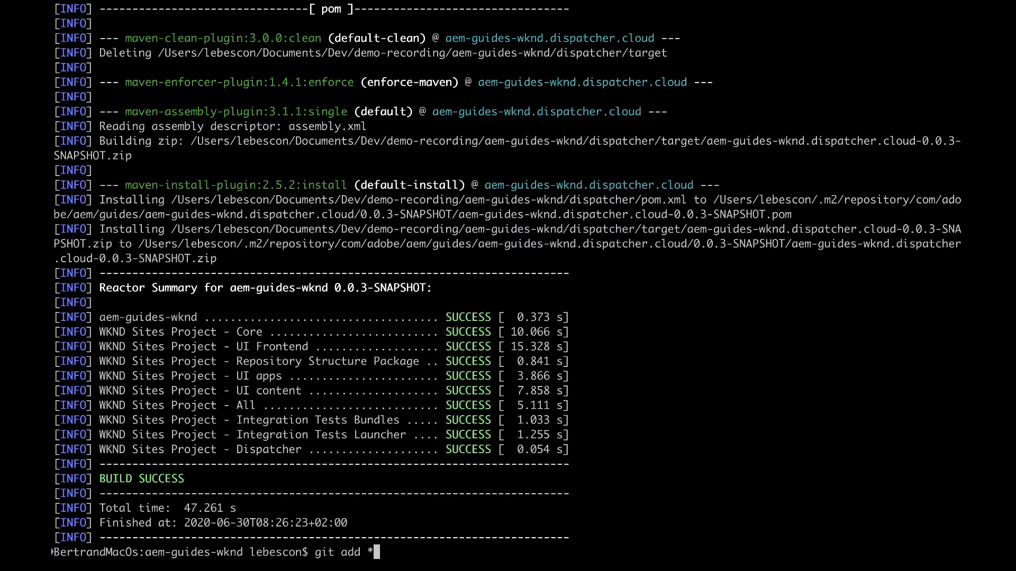
{"action": "key", "text": "Return"}
{"action": "type", "text": "git status"}
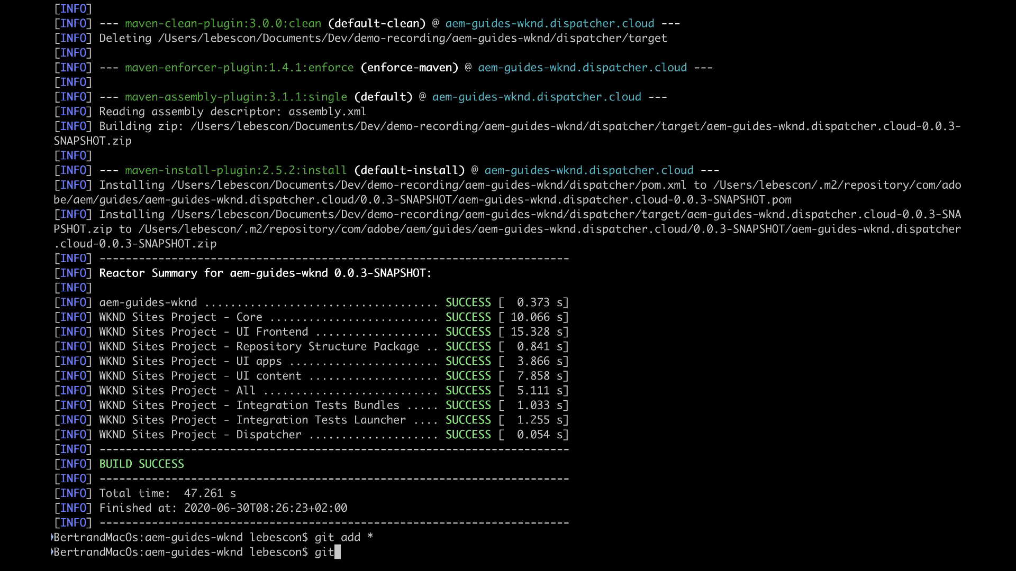
{"action": "key", "text": "Return"}
Step: Commit the staged changes with the message "New Scrolling style" and push them to the adobe remote
{"action": "type", "text": "git commit -m \"New Scrolling style\""}
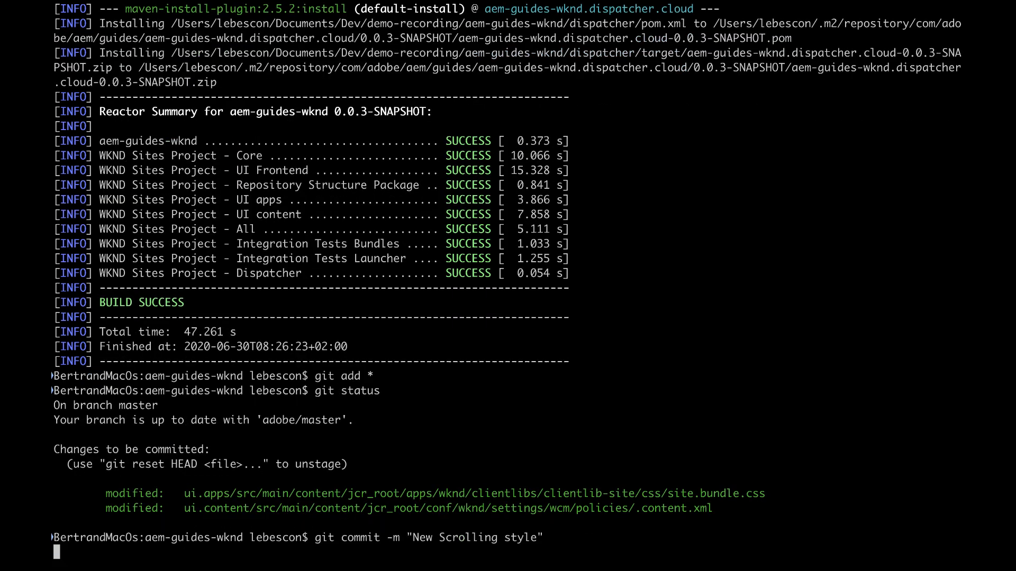
{"action": "key", "text": "Return"}
{"action": "type", "text": "git push adobe"}
{"action": "key", "text": "Return"}
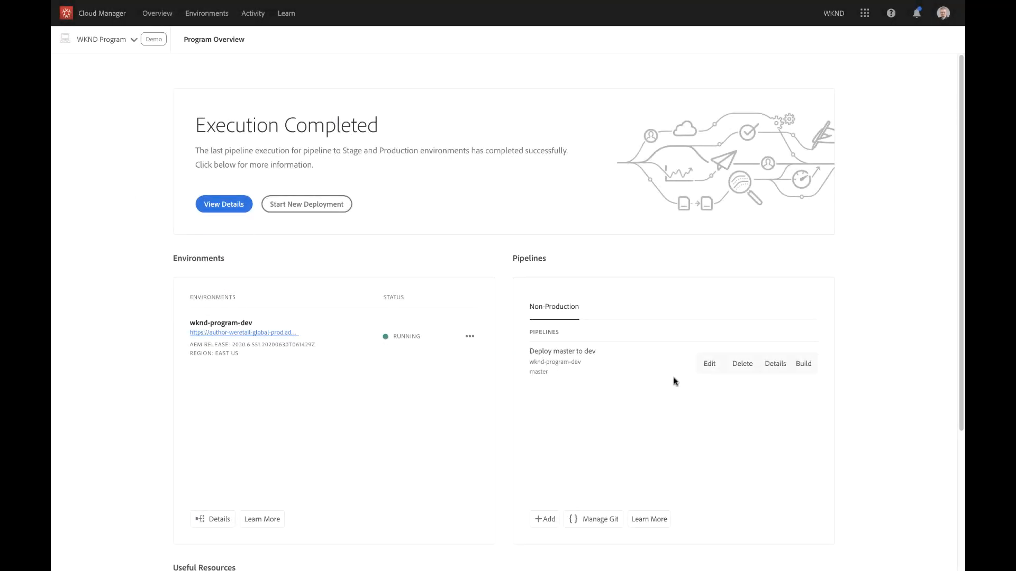
Step: In Cloud Manager, run the Deploy master to dev pipeline through to the end and dismiss its completion message
{"action": "left_click", "coordinate": [803, 365]}
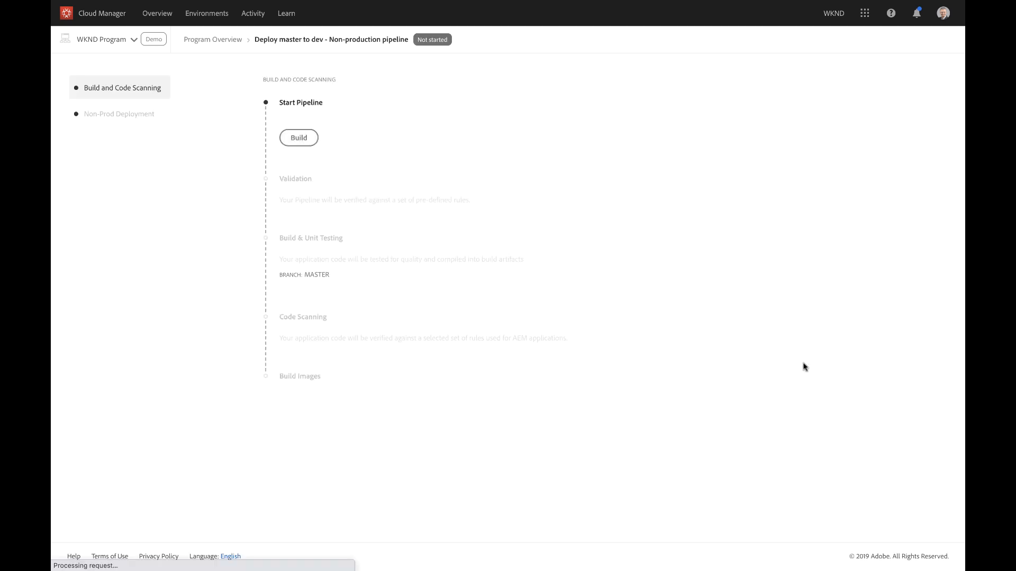
{"action": "left_click", "coordinate": [303, 141]}
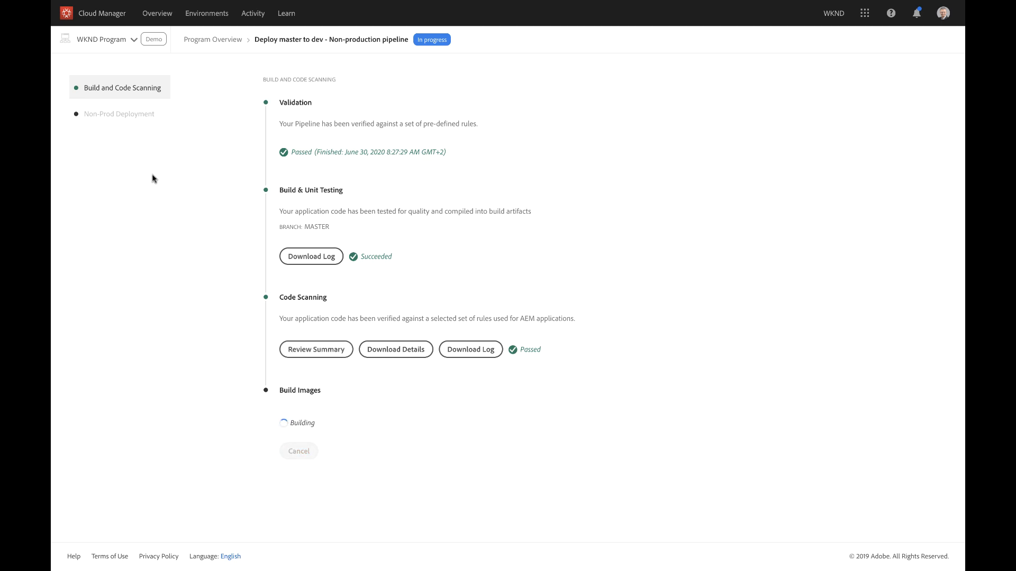
{"action": "scroll", "coordinate": [152, 179], "scroll_direction": "down", "scroll_amount": 1}
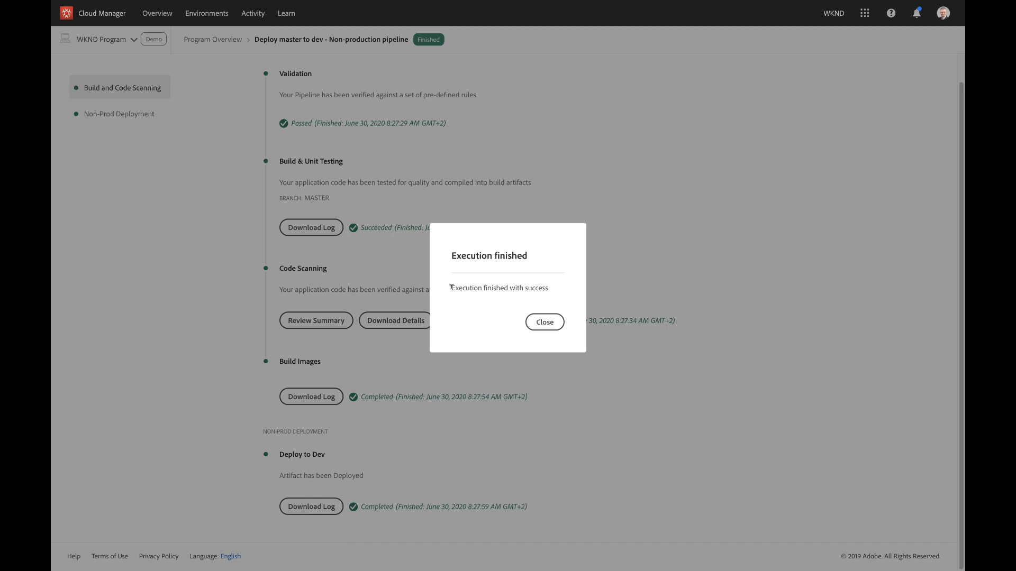
{"action": "left_click", "coordinate": [527, 322]}
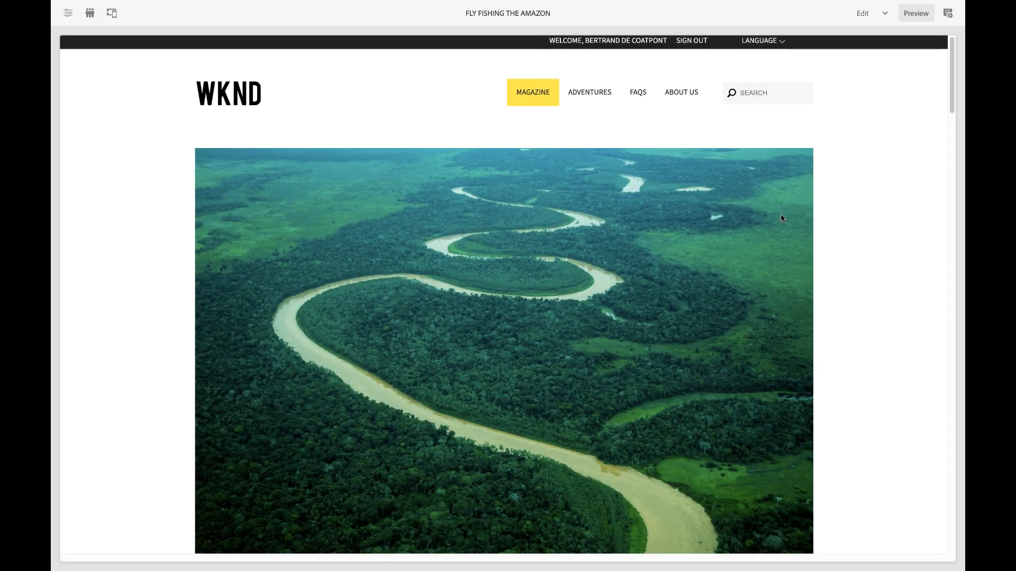
Step: Switch the Fly fishing the Amazon page in AEM to edit mode and apply the Scrolling style to the "An extraordinary adventure!" title
{"action": "left_click_drag", "start_coordinate": [950, 101], "coordinate": [926, 290]}
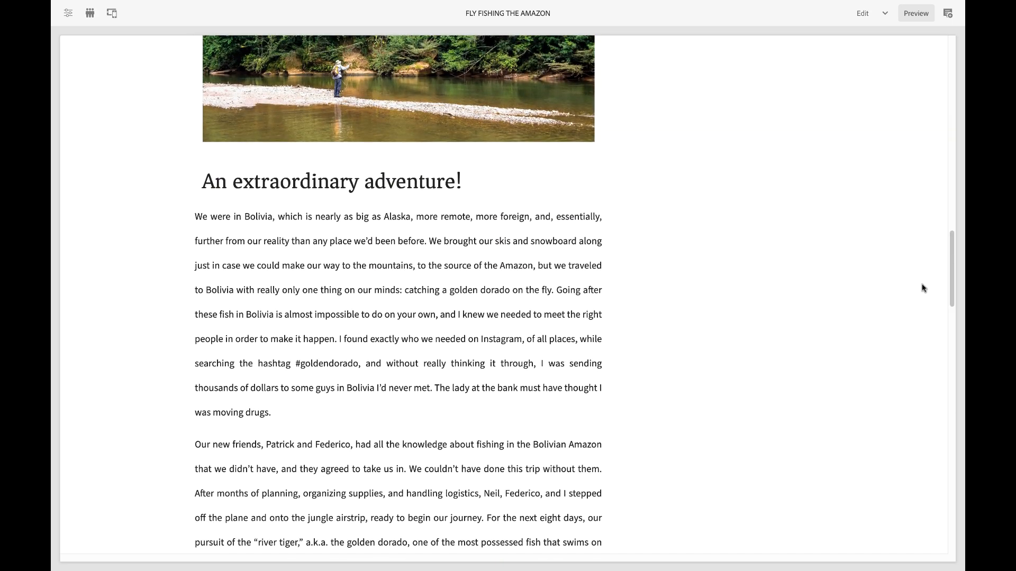
{"action": "left_click", "coordinate": [863, 15]}
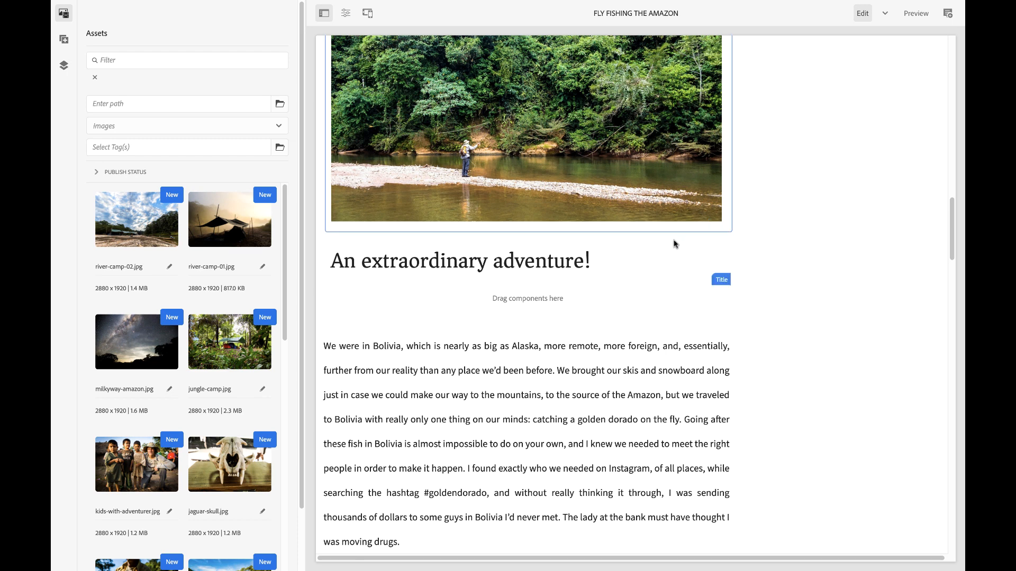
{"action": "left_click", "coordinate": [519, 263]}
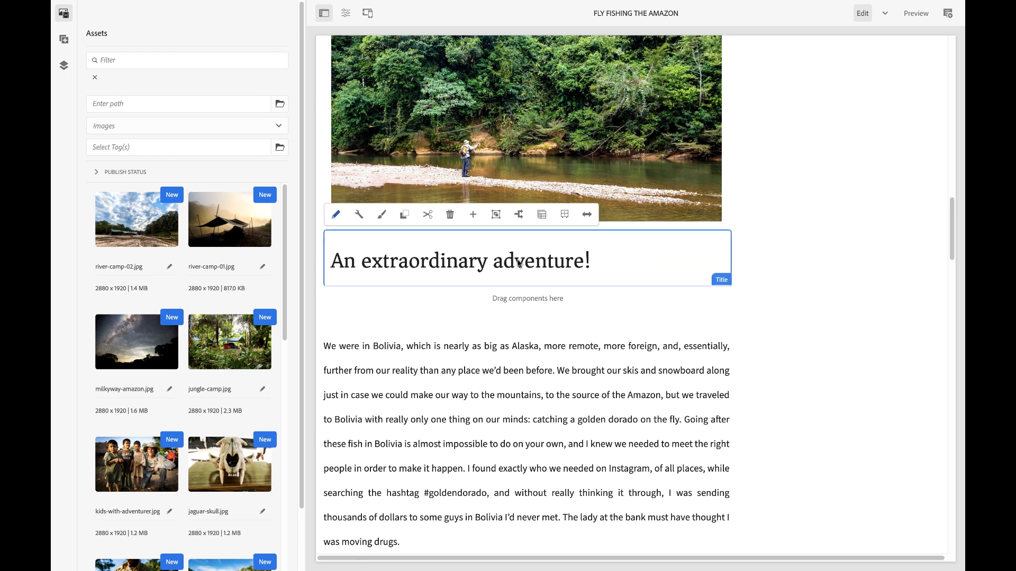
{"action": "left_click", "coordinate": [382, 214]}
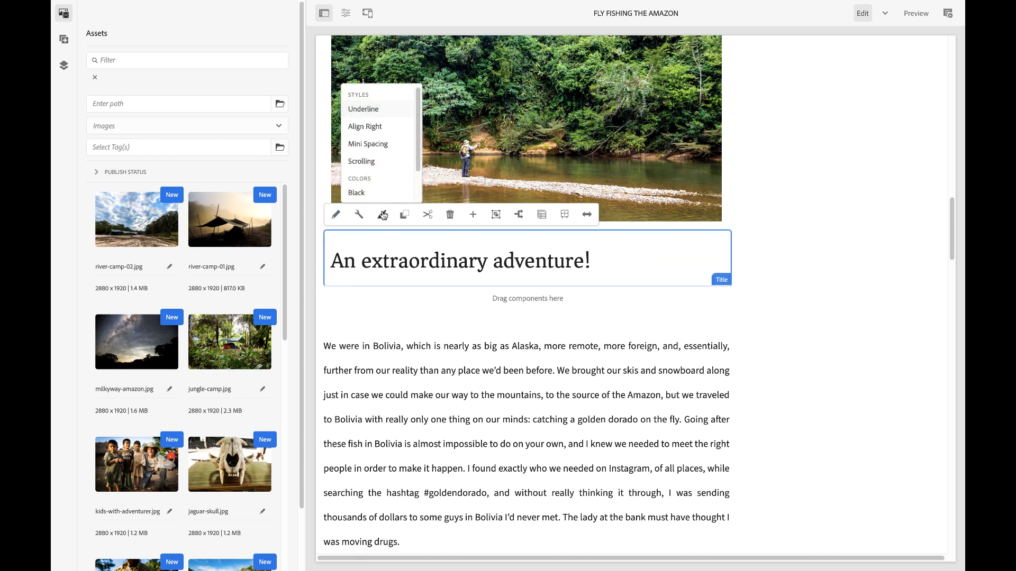
{"action": "left_click", "coordinate": [370, 164]}
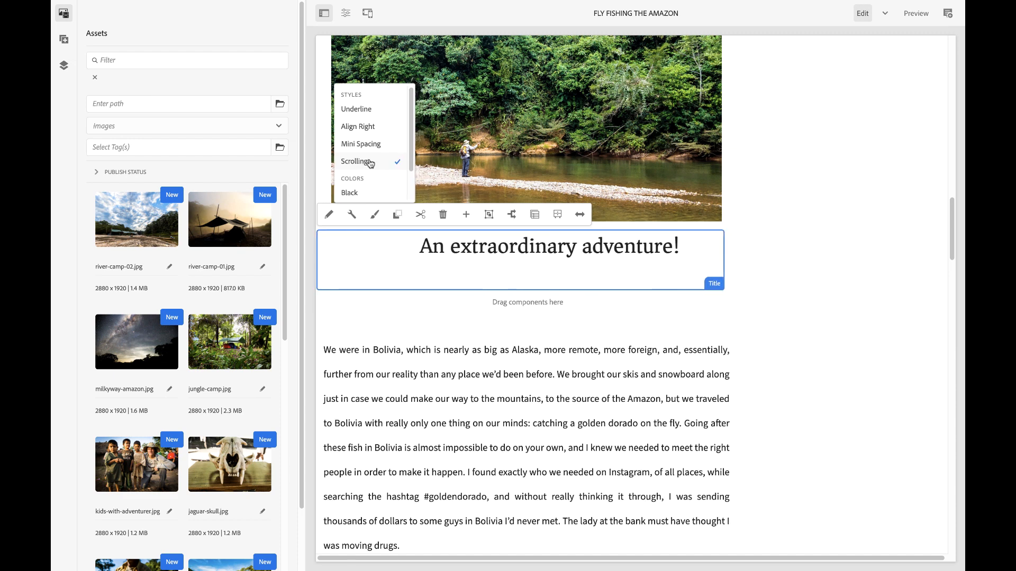
Step: Remove the Scrolling style from the "An extraordinary adventure!" title, reapply it and remove it again
{"action": "left_click", "coordinate": [370, 164]}
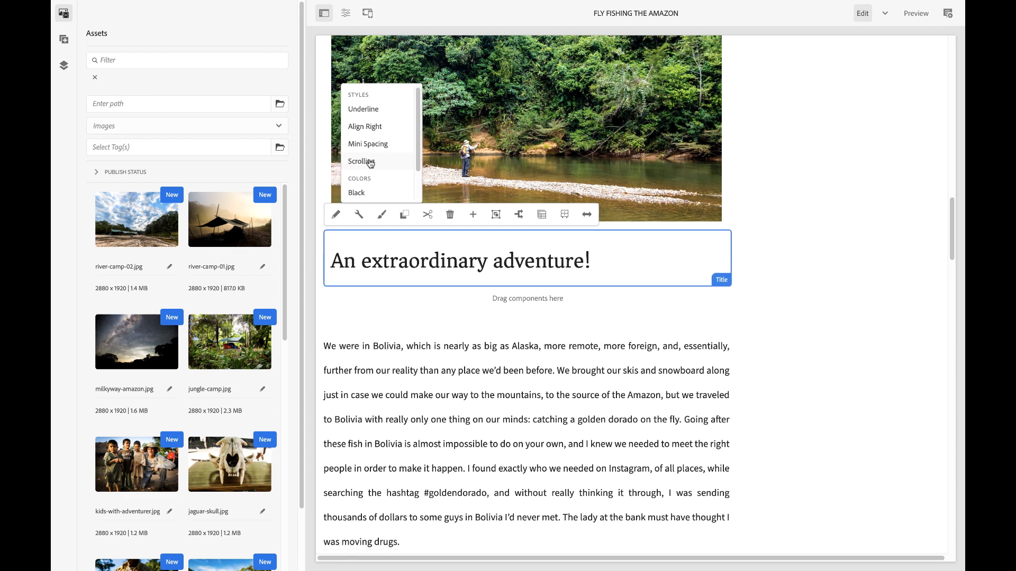
{"action": "left_click", "coordinate": [371, 163]}
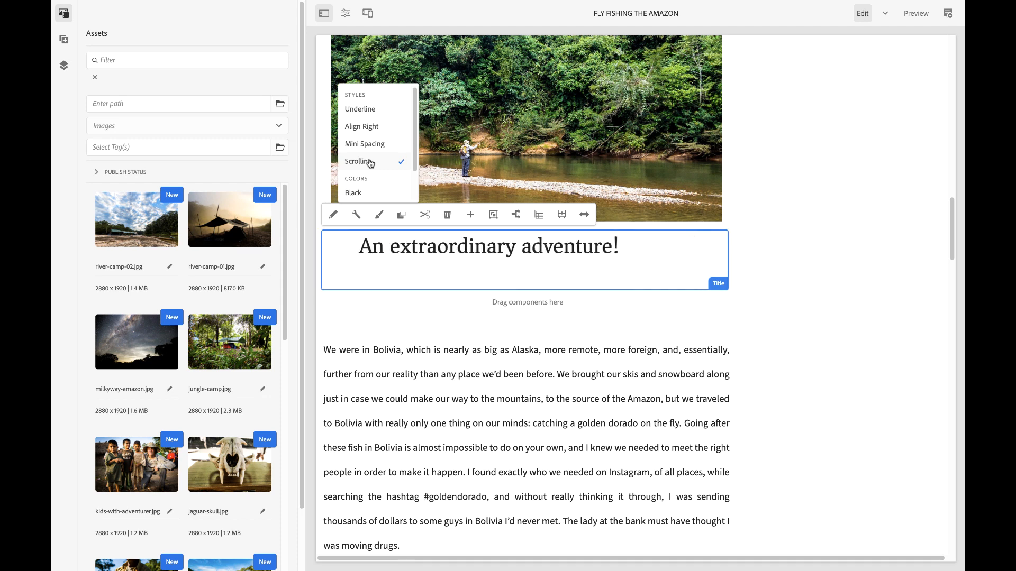
{"action": "left_click", "coordinate": [371, 163]}
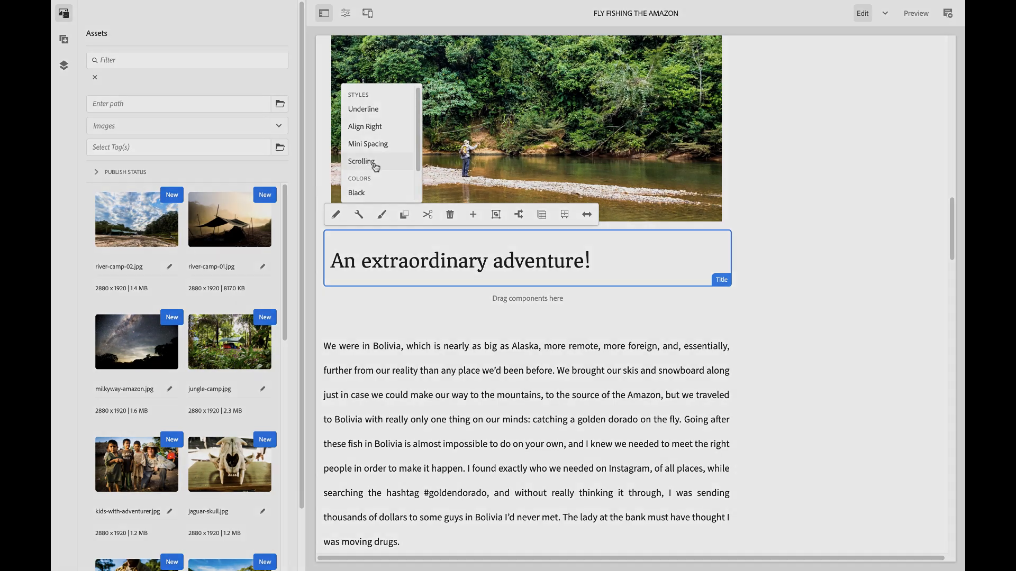